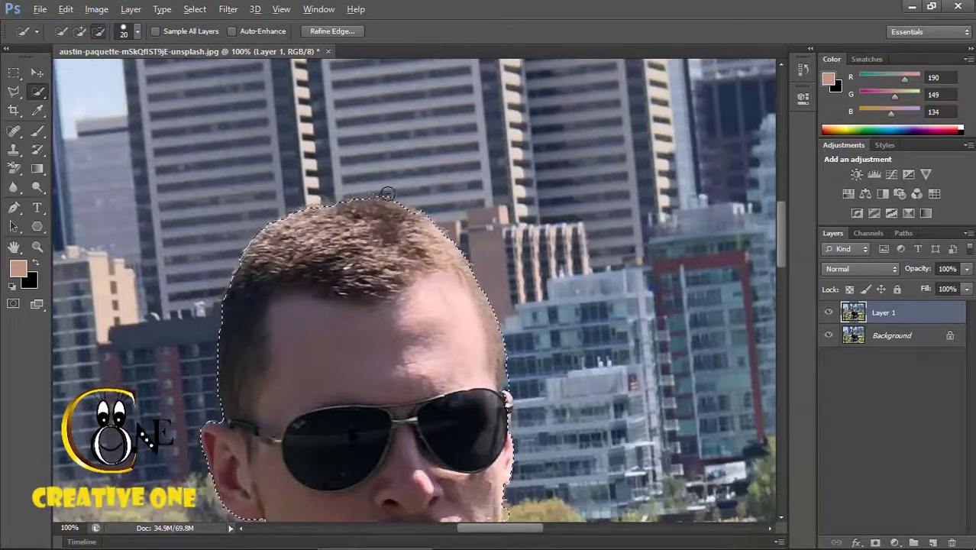
# - Subtract the background above the hair and inside the backpack's top handle from the man's selection
pyautogui.keyDown('alt'); pyautogui.click(374, 190); pyautogui.keyUp('alt')
pyautogui.scroll(-3, 407, 212)
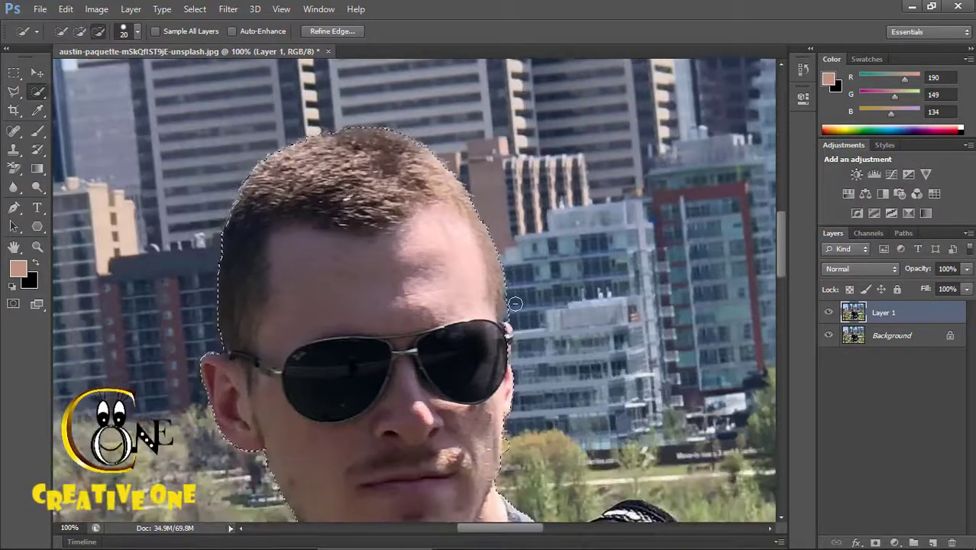
pyautogui.scroll(-9, 518, 335)
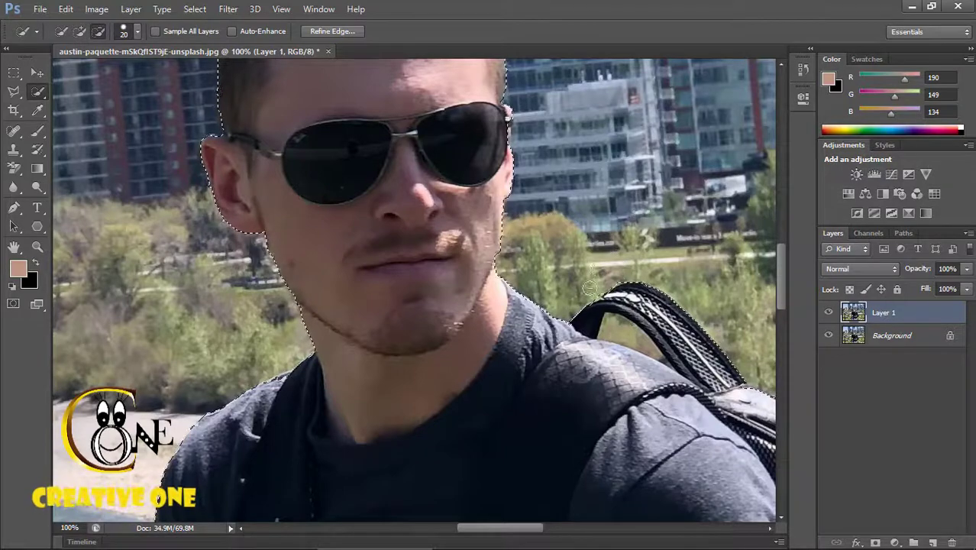
pyautogui.keyDown('alt'); pyautogui.click(627, 338); pyautogui.keyUp('alt')
# - Add the backpack's outer edge to the selection with the Quick Selection tool at brush size 20
pyautogui.moveTo(532, 527); pyautogui.dragTo(560, 530)
pyautogui.scroll(-2, 519, 412)
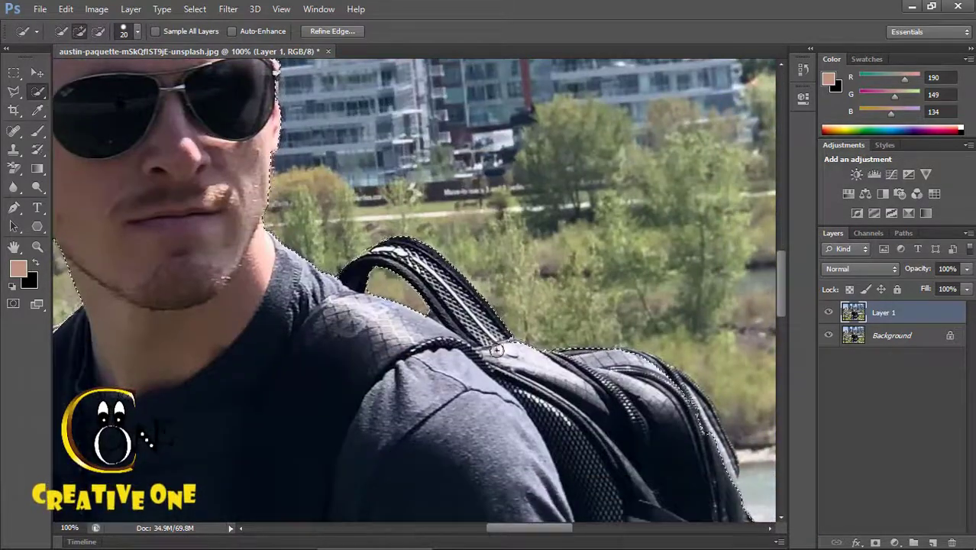
pyautogui.scroll(-4, 496, 350)
pyautogui.click(716, 345)
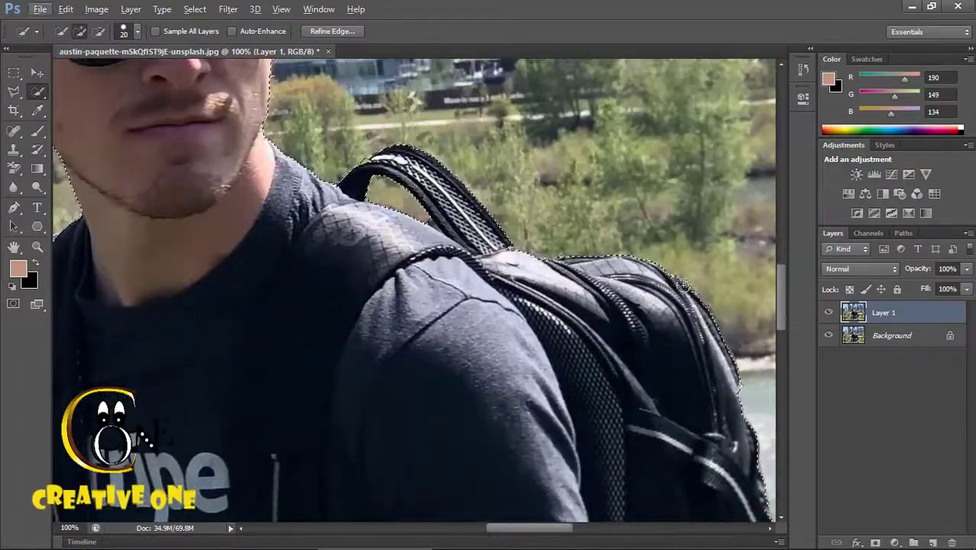
# - Subtract the greenery enclosed by the backpack handle from the selection with Quick Selection at brush size 6
pyautogui.scroll(6, 732, 359)
pyautogui.press('z')
pyautogui.click(417, 358)
pyautogui.click(417, 358)
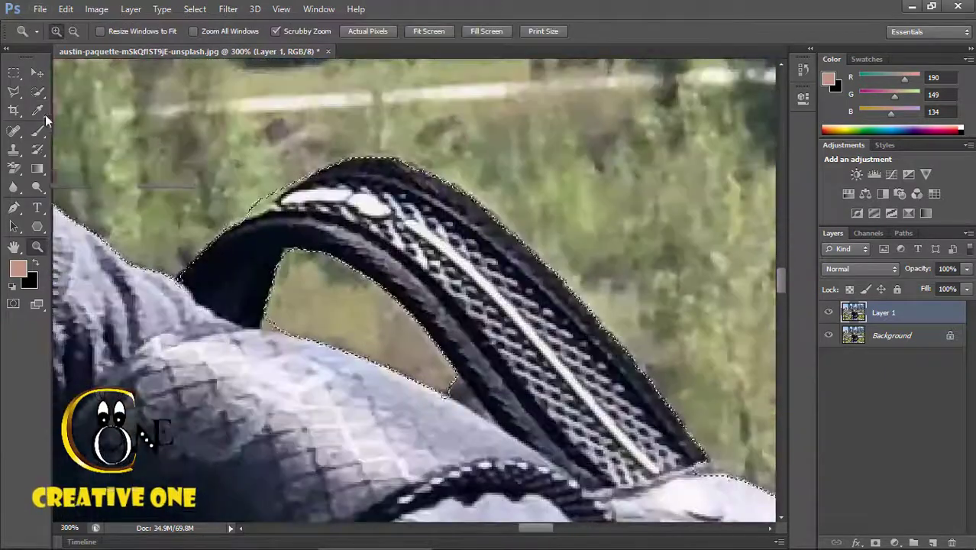
pyautogui.click(42, 114)
pyautogui.click(39, 92)
pyautogui.press('[')
pyautogui.press('[')
pyautogui.press('[')
pyautogui.press('[')
pyautogui.press('[')
pyautogui.press('[')
pyautogui.keyDown('alt'); pyautogui.click(270, 321); pyautogui.keyUp('alt')
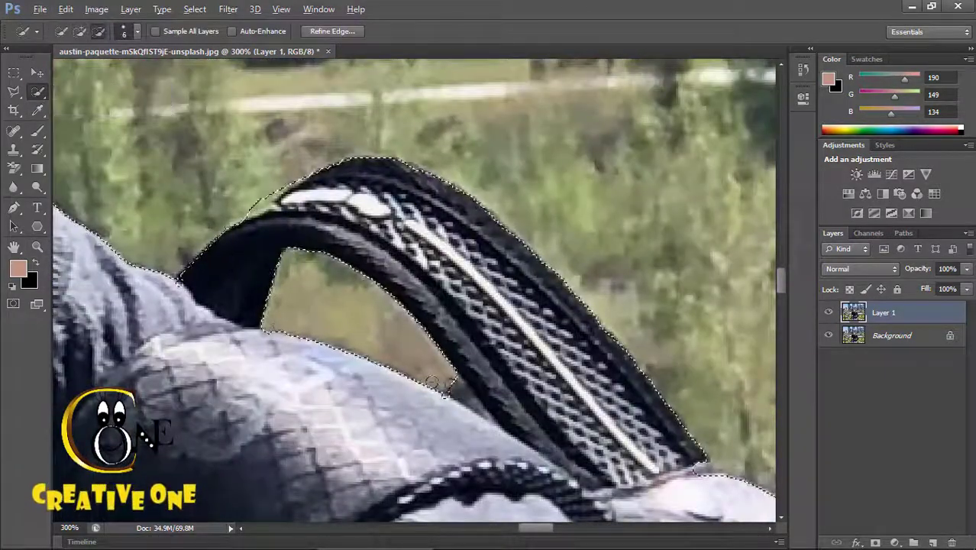
pyautogui.keyDown('alt'); pyautogui.click(463, 392); pyautogui.keyUp('alt')
# - Subtract the narrow corner where the backpack handle meets the shoulder strap, using an even smaller brush
pyautogui.press('[')
pyautogui.press('[')
pyautogui.press('[')
pyautogui.keyDown('alt'); pyautogui.click(481, 411); pyautogui.keyUp('alt')
pyautogui.scroll(-1, 481, 411)
# - Subtract the background along the outside of the backpack handle with Quick Selection at brush size 25
pyautogui.press('z')
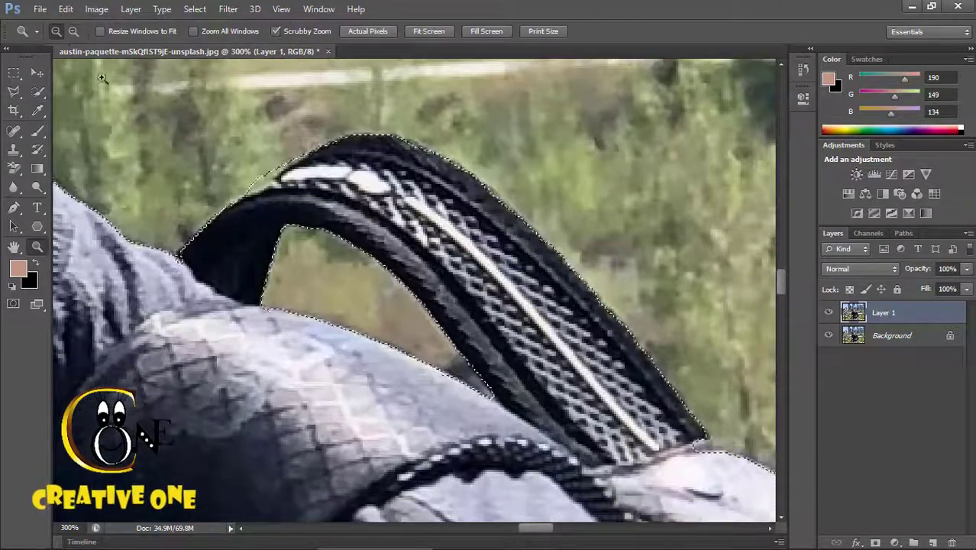
pyautogui.click(39, 93)
pyautogui.press(']')
pyautogui.press(']')
pyautogui.press(']')
pyautogui.press(']')
pyautogui.press(']')
pyautogui.press(']')
pyautogui.press(']')
pyautogui.press(']')
pyautogui.press(']')
pyautogui.press(']')
pyautogui.keyDown('alt'); pyautogui.click(245, 166); pyautogui.keyUp('alt')
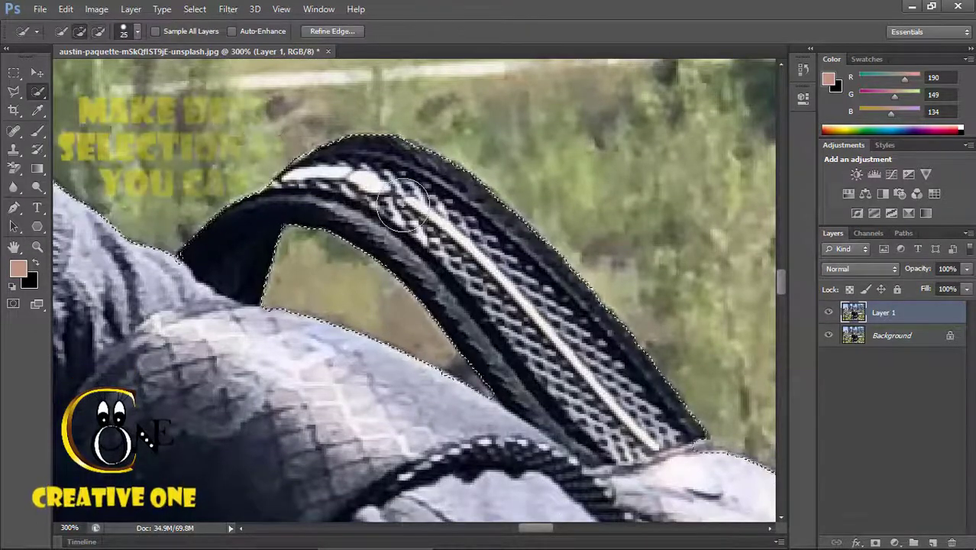
# - Subtract the background below the backpack and beside the waist from the selection, undoing and repeating the first attempt
pyautogui.scroll(-10, 413, 290)
pyautogui.press('z')
pyautogui.keyDown('alt'); pyautogui.click(427, 293); pyautogui.keyUp('alt')
pyautogui.keyDown('alt'); pyautogui.click(565, 295); pyautogui.keyUp('alt')
pyautogui.keyDown('alt'); pyautogui.click(565, 294); pyautogui.keyUp('alt')
pyautogui.click(38, 92)
pyautogui.scroll(-8, 558, 496)
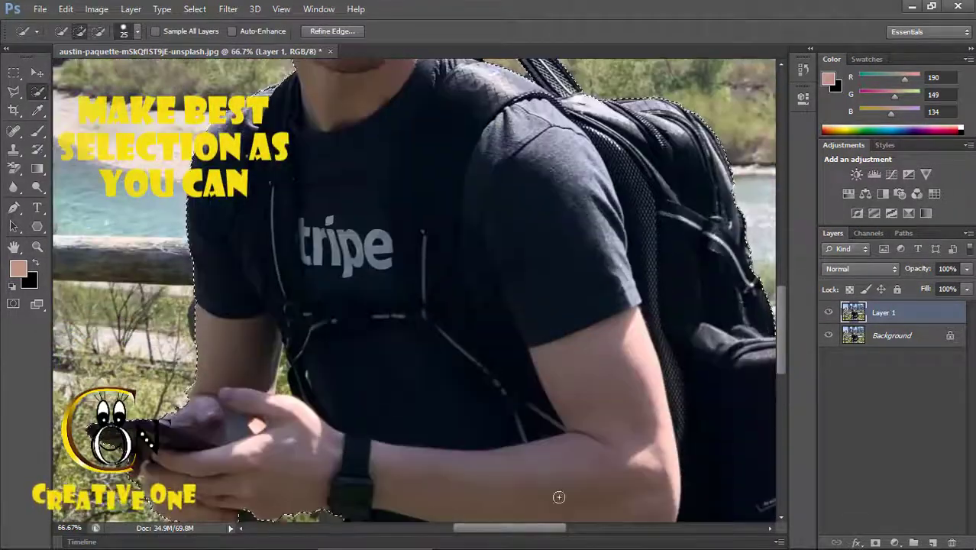
pyautogui.hscroll(5, 557, 496)
pyautogui.keyDown('alt'); pyautogui.click(483, 416); pyautogui.keyUp('alt')
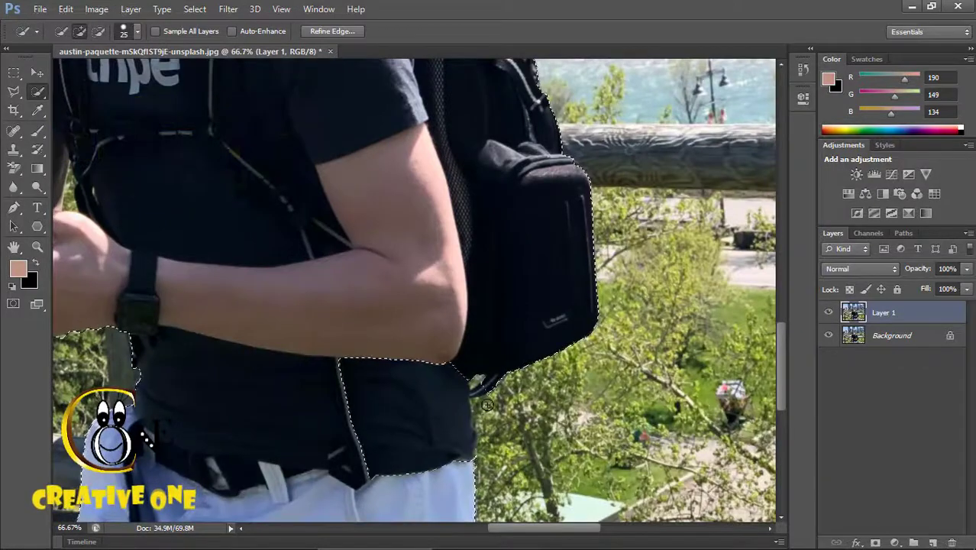
pyautogui.hotkey('ctrl', 'z')
pyautogui.keyDown('alt'); pyautogui.click(481, 420); pyautogui.keyUp('alt')
# - Copy the selected man to a new layer and hide the layers beneath it to check the cutout
pyautogui.scroll(-3, 466, 447)
pyautogui.moveTo(532, 528); pyautogui.dragTo(527, 530)
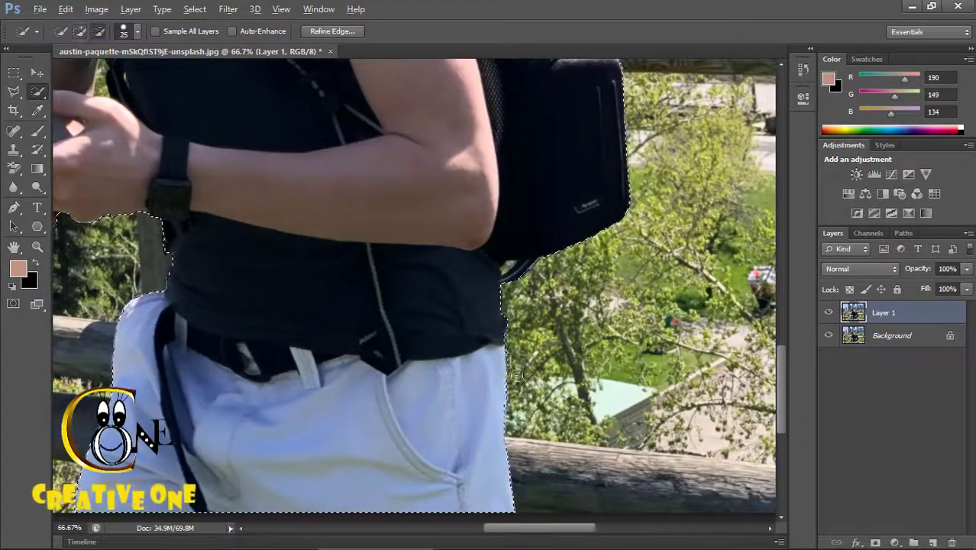
pyautogui.moveTo(541, 527); pyautogui.dragTo(519, 528)
pyautogui.hotkey('alt', 'space')
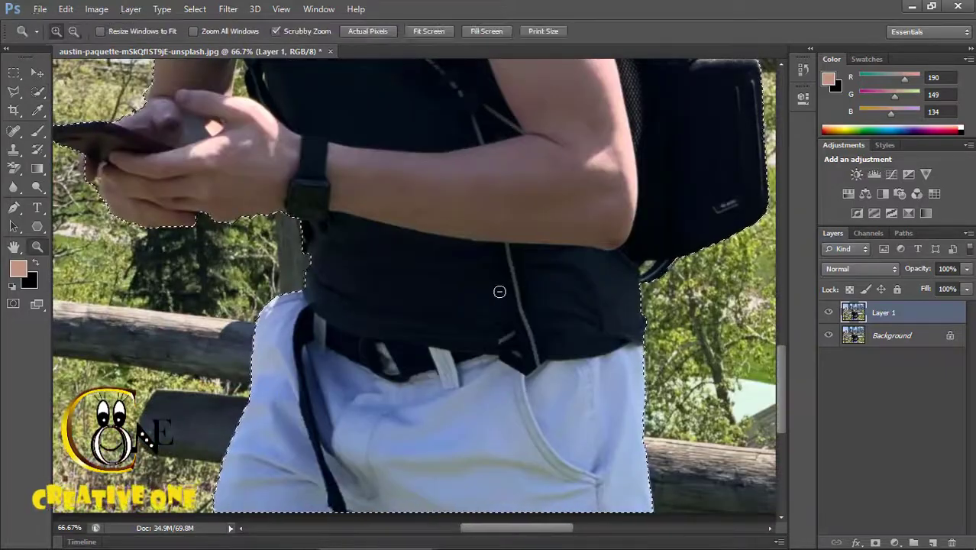
pyautogui.keyDown('alt'); pyautogui.click(499, 290); pyautogui.keyUp('alt')
pyautogui.keyDown('alt'); pyautogui.click(498, 291); pyautogui.keyUp('alt')
pyautogui.scroll(4, 493, 313)
pyautogui.keyDown('alt'); pyautogui.click(462, 426); pyautogui.keyUp('alt')
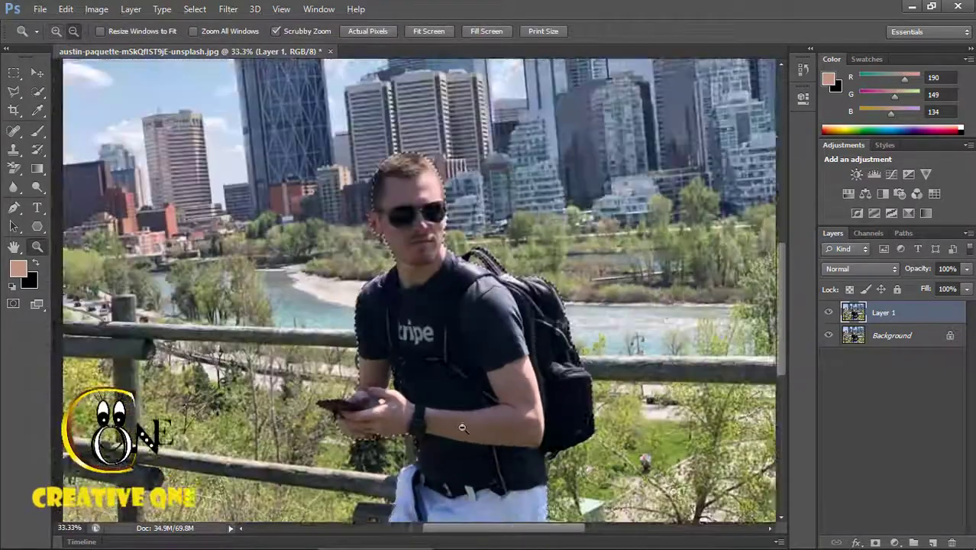
pyautogui.hotkey('ctrl', 'j')
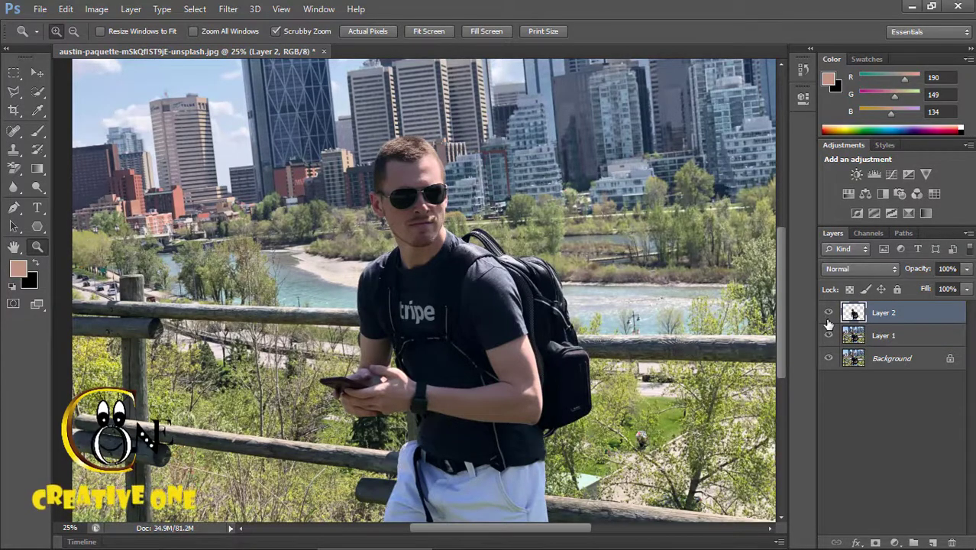
pyautogui.click(828, 356)
pyautogui.scroll(-4, 651, 324)
pyautogui.scroll(3, 650, 324)
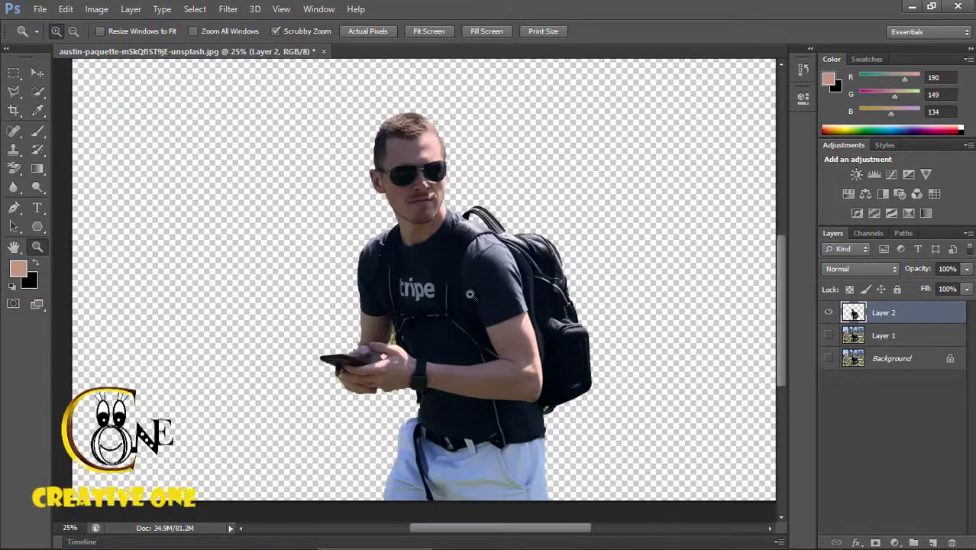
# - Inspect the cutout between the arm and torso, and undo the layer copy to return to the selection
pyautogui.click(384, 344)
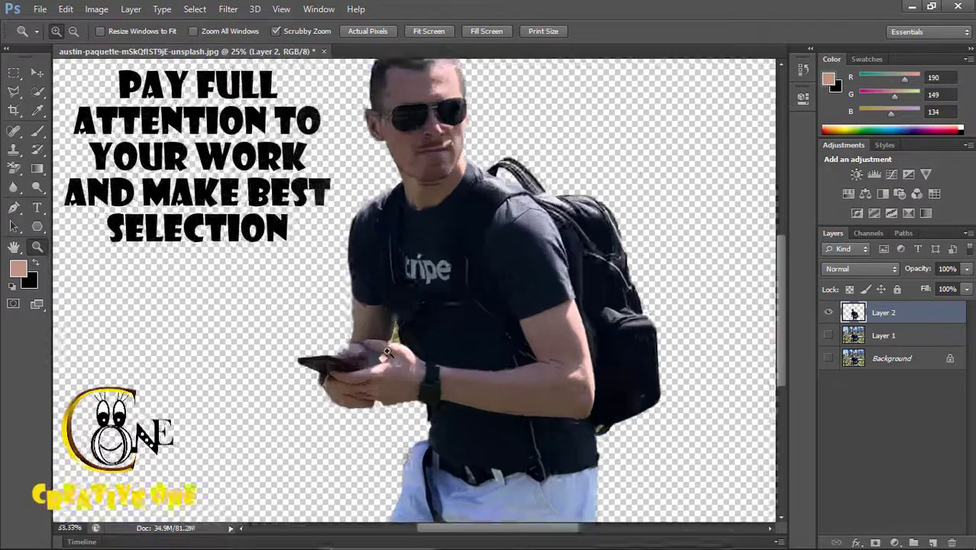
pyautogui.click(384, 344)
pyautogui.click(384, 343)
pyautogui.click(384, 344)
pyautogui.keyDown('alt'); pyautogui.click(420, 310); pyautogui.keyUp('alt')
pyautogui.keyDown('alt'); pyautogui.click(428, 338); pyautogui.keyUp('alt')
pyautogui.keyDown('alt'); pyautogui.click(428, 340); pyautogui.keyUp('alt')
pyautogui.keyDown('alt'); pyautogui.click(428, 342); pyautogui.keyUp('alt')
pyautogui.hotkey('ctrl', 'z')
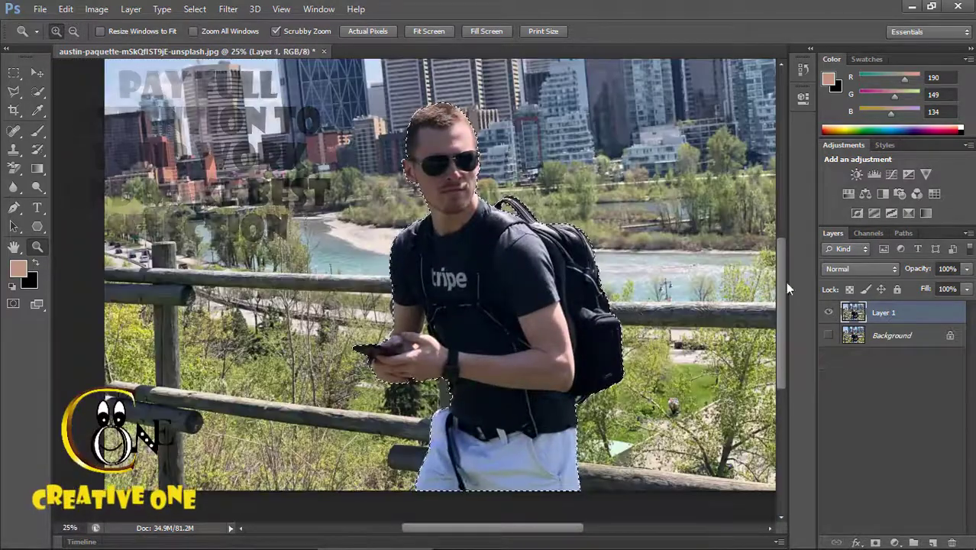
# - Subtract the gap between arm and torso and clean the selection edge along the forearm and hand with brush size 9
pyautogui.click(424, 351)
pyautogui.click(423, 340)
pyautogui.click(423, 335)
pyautogui.click(425, 305)
pyautogui.click(425, 299)
pyautogui.click(37, 92)
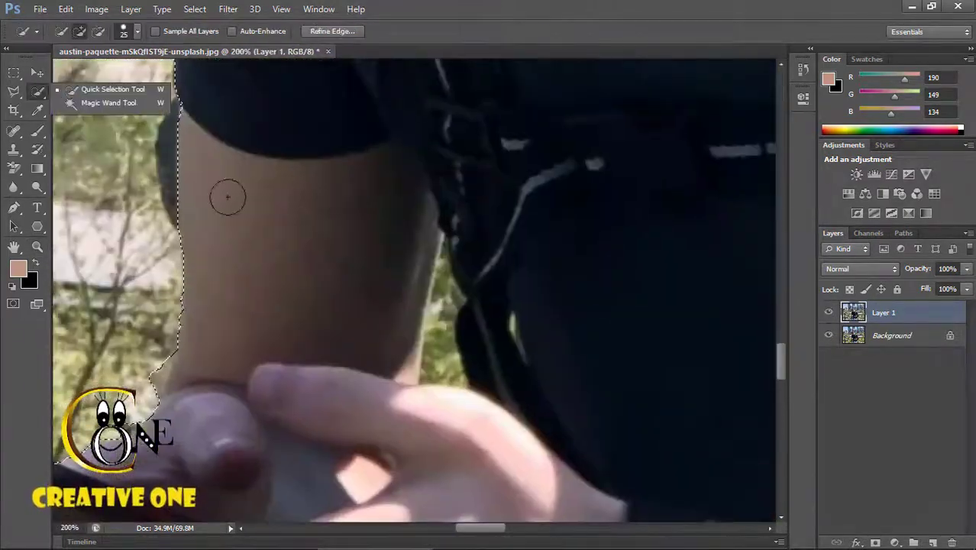
pyautogui.press('[')
pyautogui.press('[')
pyautogui.press('[')
pyautogui.press('[')
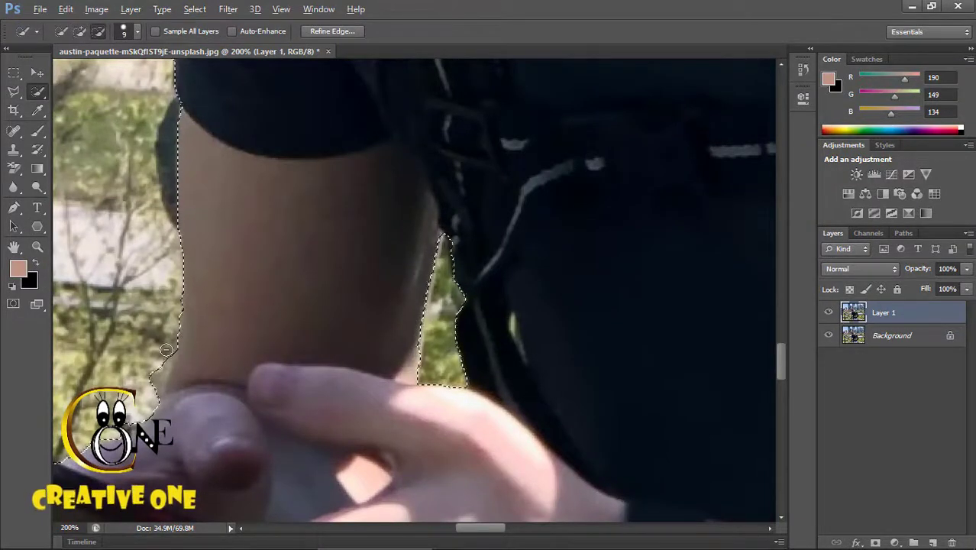
pyautogui.scroll(-3, 209, 301)
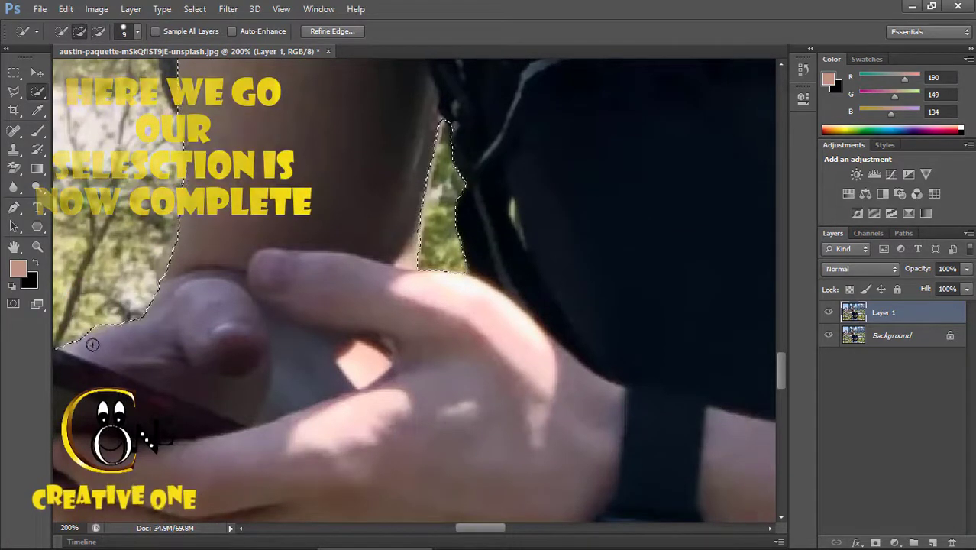
# - Invert the finished selection of the man so the background is selected
pyautogui.press('z')
pyautogui.keyDown('alt'); pyautogui.click(534, 301); pyautogui.keyUp('alt')
pyautogui.keyDown('alt'); pyautogui.click(588, 305); pyautogui.keyUp('alt')
pyautogui.keyDown('alt'); pyautogui.click(630, 319); pyautogui.keyUp('alt')
pyautogui.keyDown('alt'); pyautogui.click(659, 326); pyautogui.keyUp('alt')
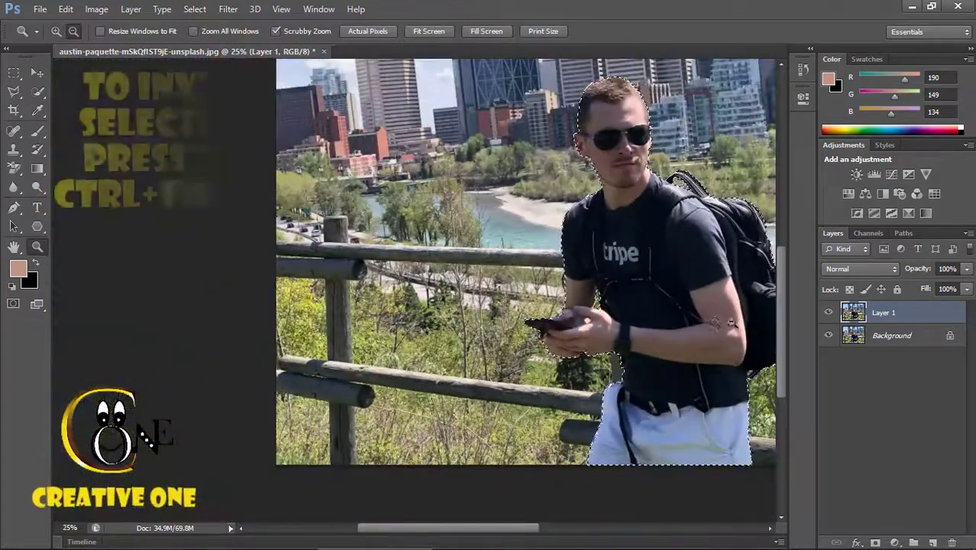
pyautogui.keyDown('alt'); pyautogui.click(659, 326); pyautogui.keyUp('alt')
pyautogui.click(441, 315)
pyautogui.keyDown('alt'); pyautogui.click(441, 316); pyautogui.keyUp('alt')
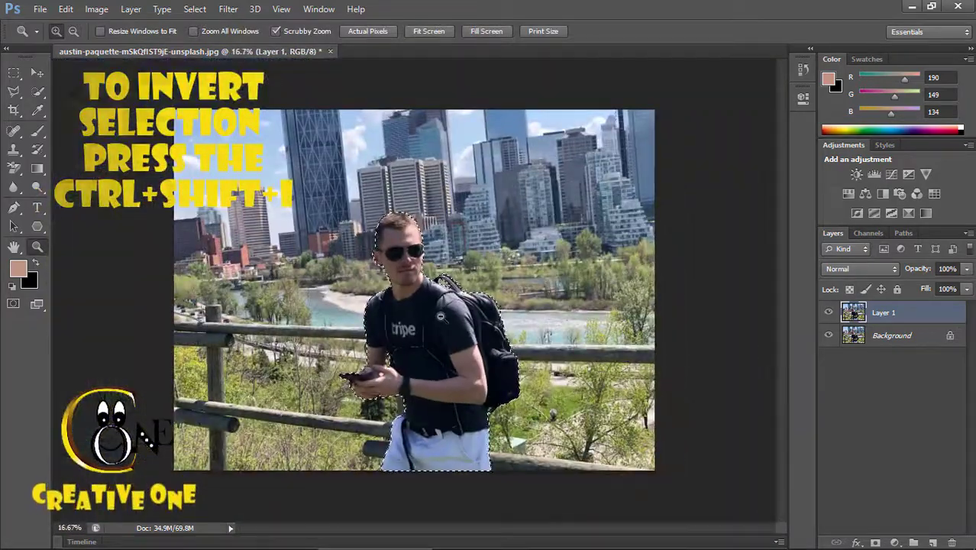
pyautogui.hotkey('ctrl', 'shift', 'i')
# - Apply a Gaussian Blur with a radius of 12 pixels to the selected background, and deselect
pyautogui.click(227, 8)
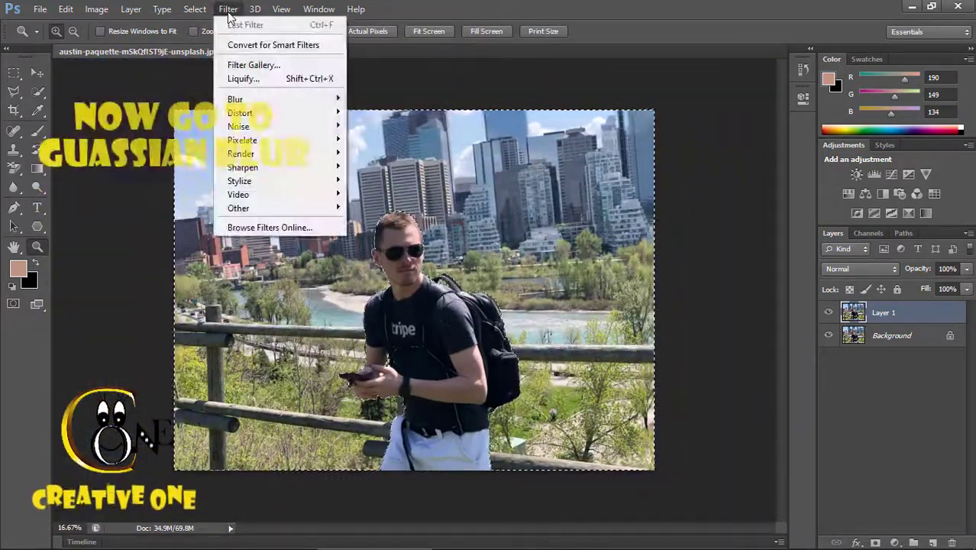
pyautogui.moveTo(306, 99)
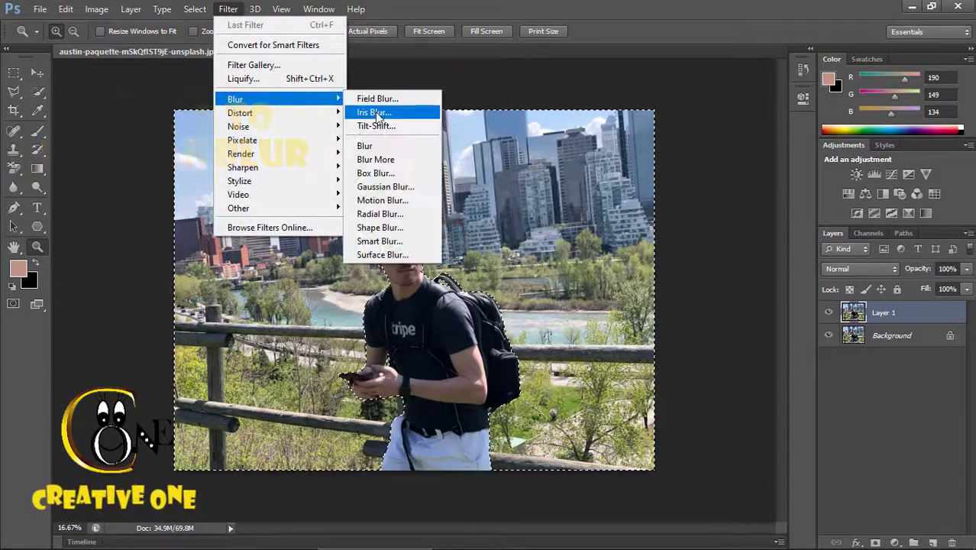
pyautogui.click(385, 186)
pyautogui.moveTo(633, 384); pyautogui.dragTo(592, 367)
pyautogui.write('12')
pyautogui.press('Return')
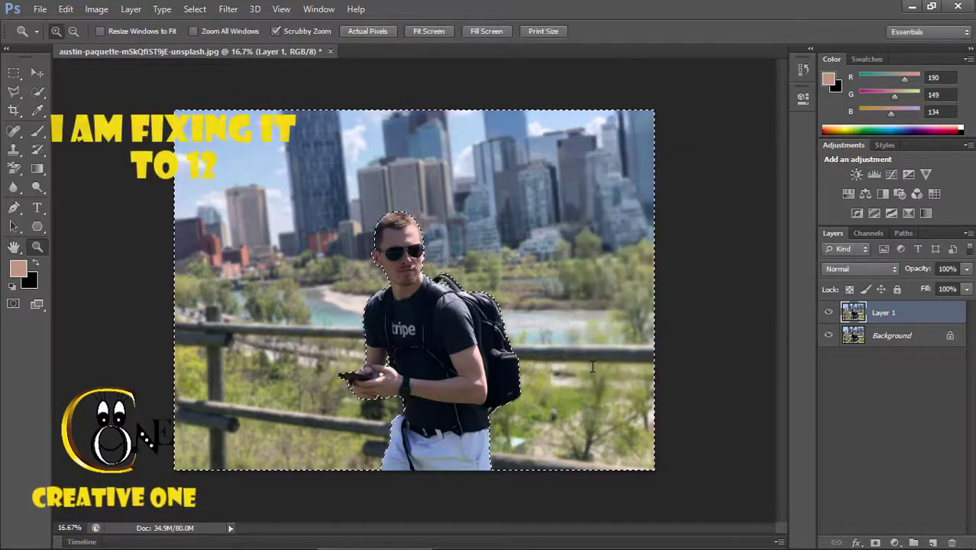
pyautogui.click(14, 72)
pyautogui.click(106, 210)
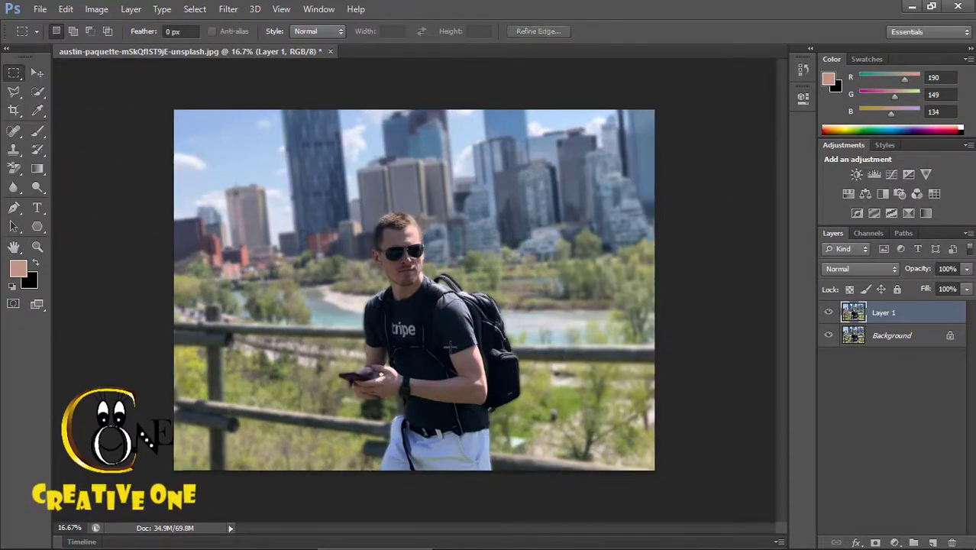
# - Duplicate the blurred Layer 1 for retouching
pyautogui.press('z')
pyautogui.click(460, 381)
pyautogui.click(425, 381)
pyautogui.scroll(2, 425, 380)
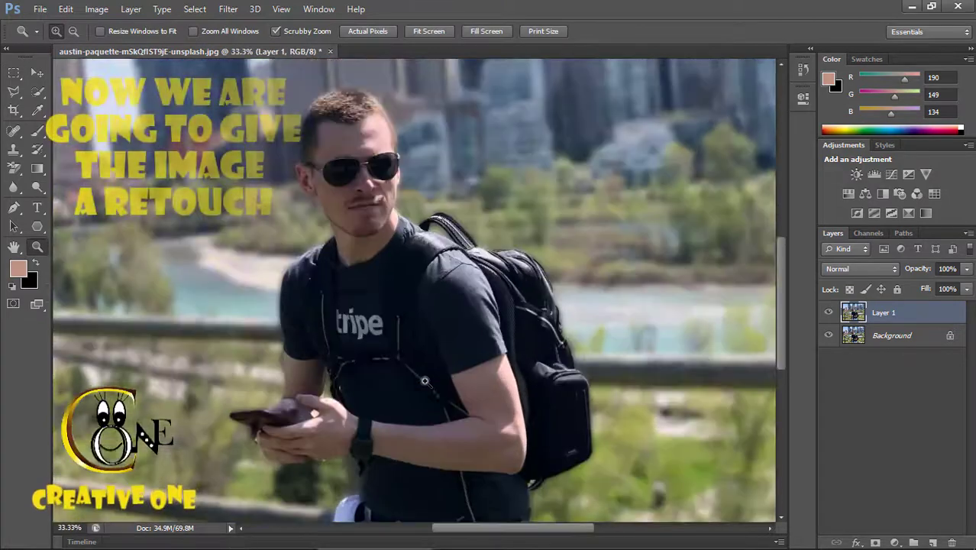
pyautogui.hotkey('ctrl', 'j')
# - Lighten the skin of the hands and forearm with the Dodge tool at brush size 125 and 15% exposure, midtones range
pyautogui.click(409, 448)
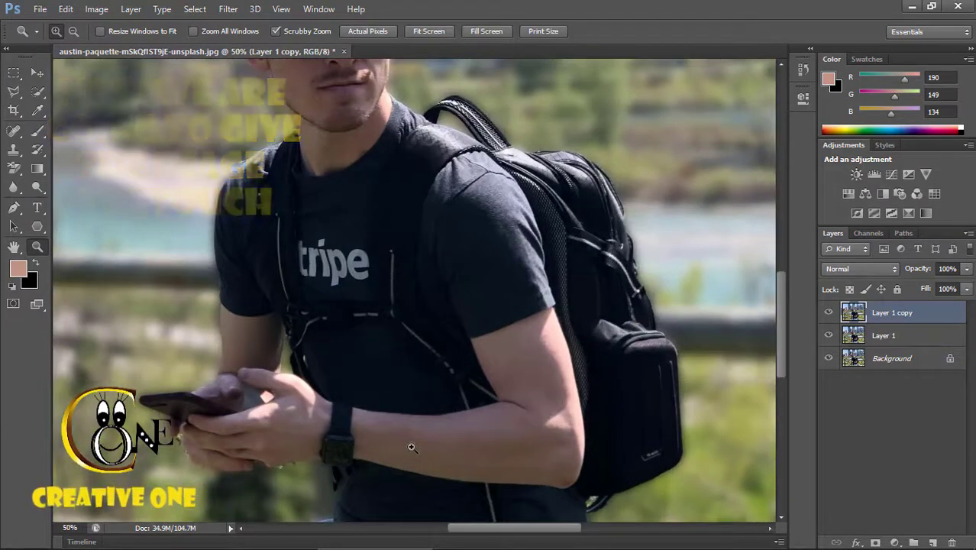
pyautogui.rightClick(43, 191)
pyautogui.click(66, 188)
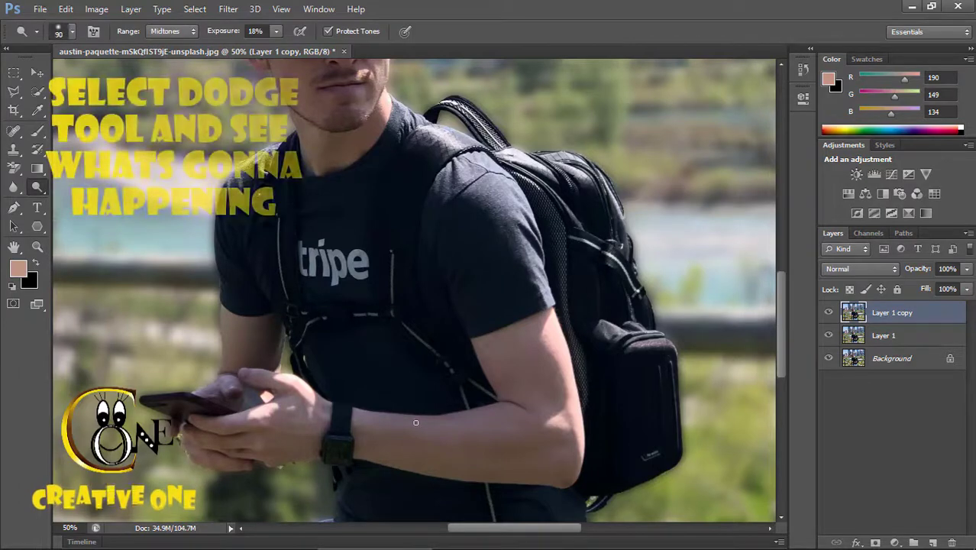
pyautogui.press(']')
pyautogui.press(']')
pyautogui.moveTo(232, 31); pyautogui.dragTo(226, 31)
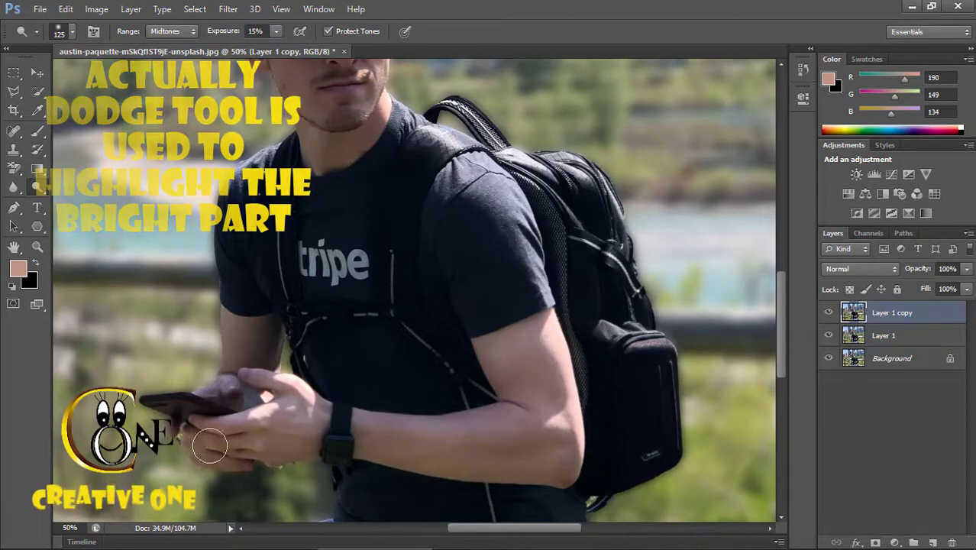
# - Compare the last dodge stroke by undoing and restoring it, and lighten the skin from the elbow up the arm
pyautogui.hotkey('ctrl', 'z')
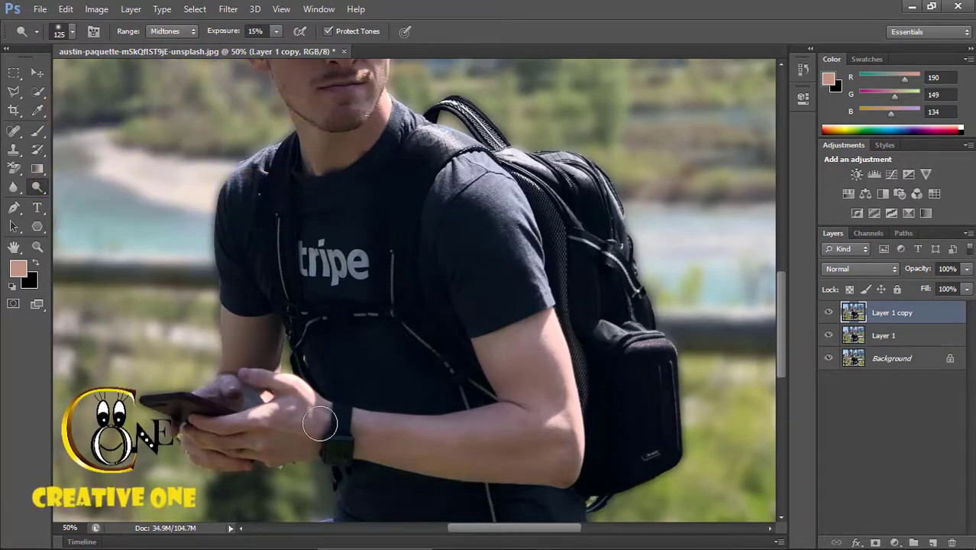
pyautogui.hotkey('ctrl', 'z')
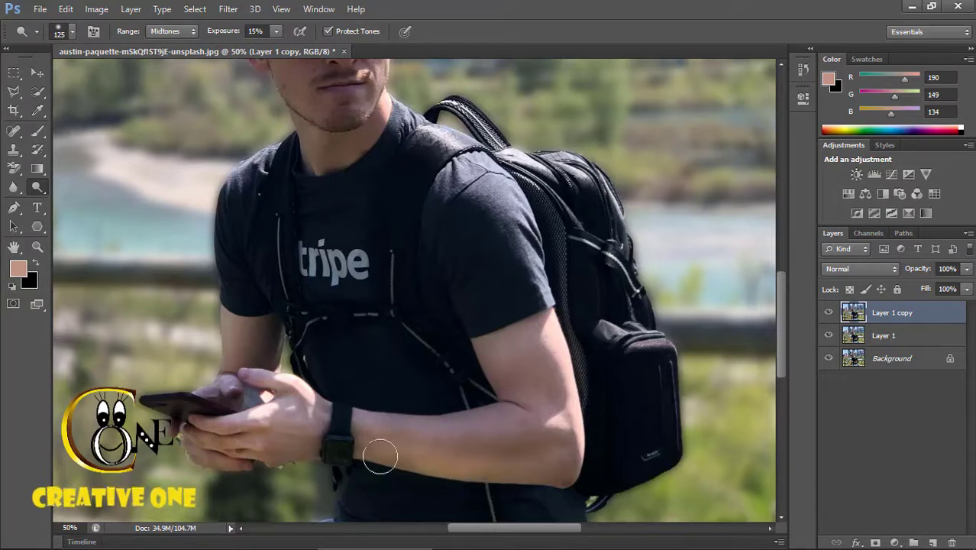
pyautogui.moveTo(519, 402); pyautogui.dragTo(492, 355)
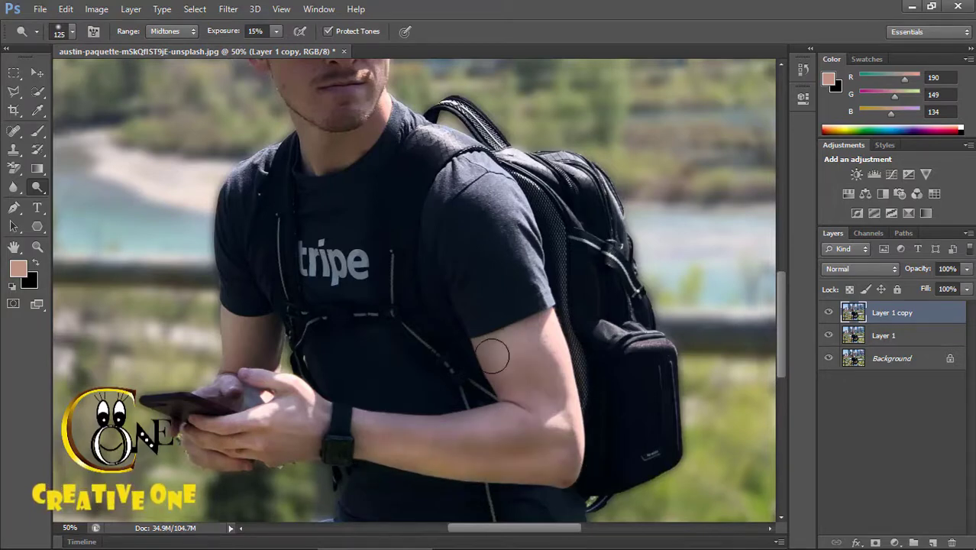
# - Select the dark patch at the tip of the elbow with the Quick Selection tool
pyautogui.press('z')
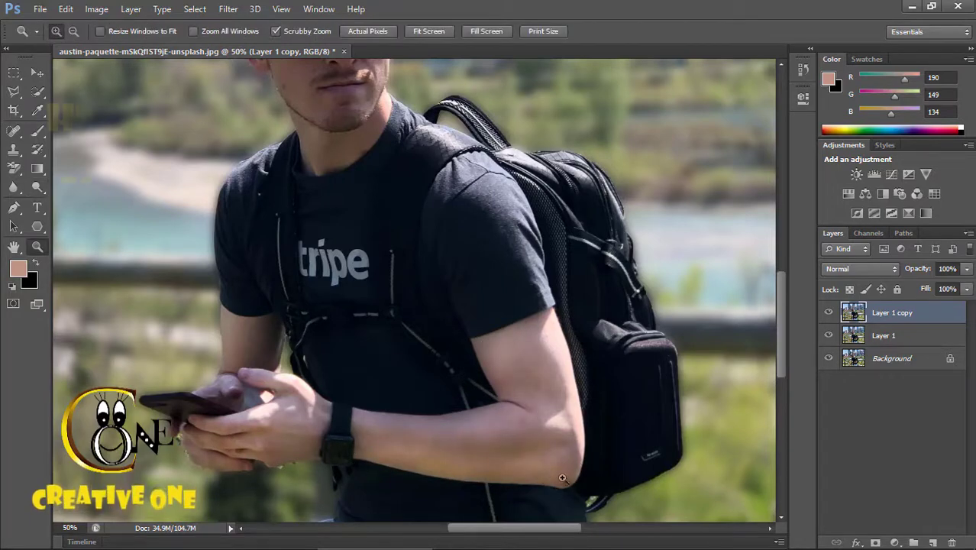
pyautogui.click(571, 481)
pyautogui.click(571, 481)
pyautogui.click(571, 481)
pyautogui.click(37, 91)
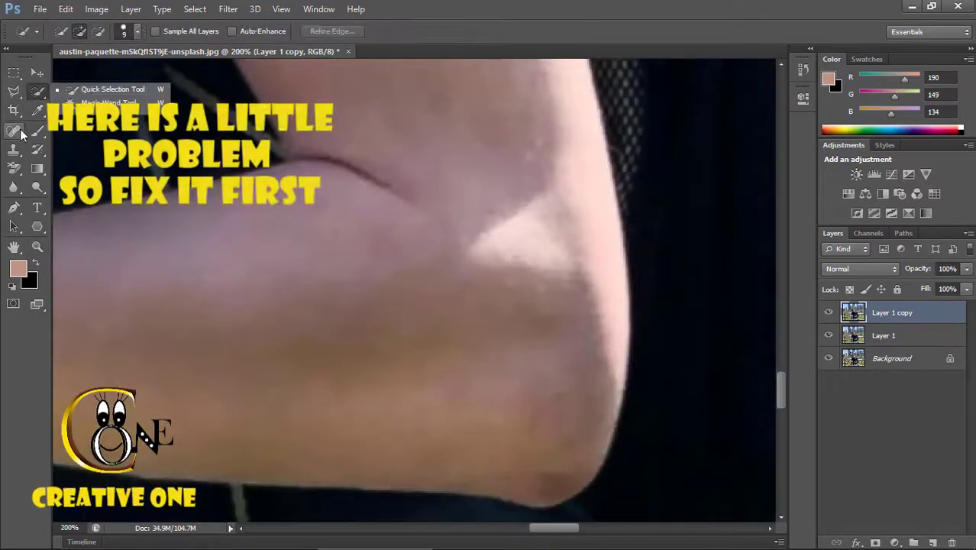
pyautogui.moveTo(547, 487); pyautogui.dragTo(562, 480)
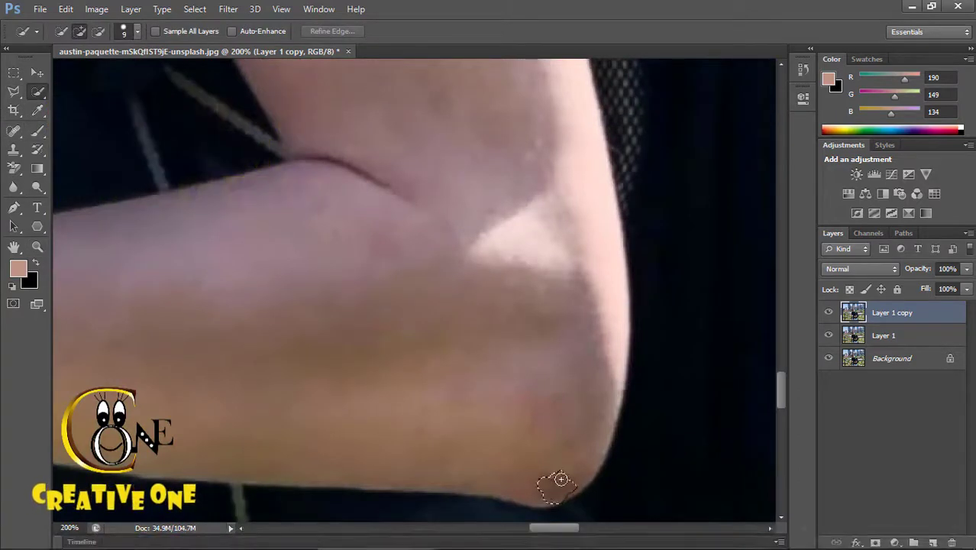
# - Cover the selected elbow patch with sampled skin using the Clone Stamp tool at brush size 1000, and deselect
pyautogui.click(14, 150)
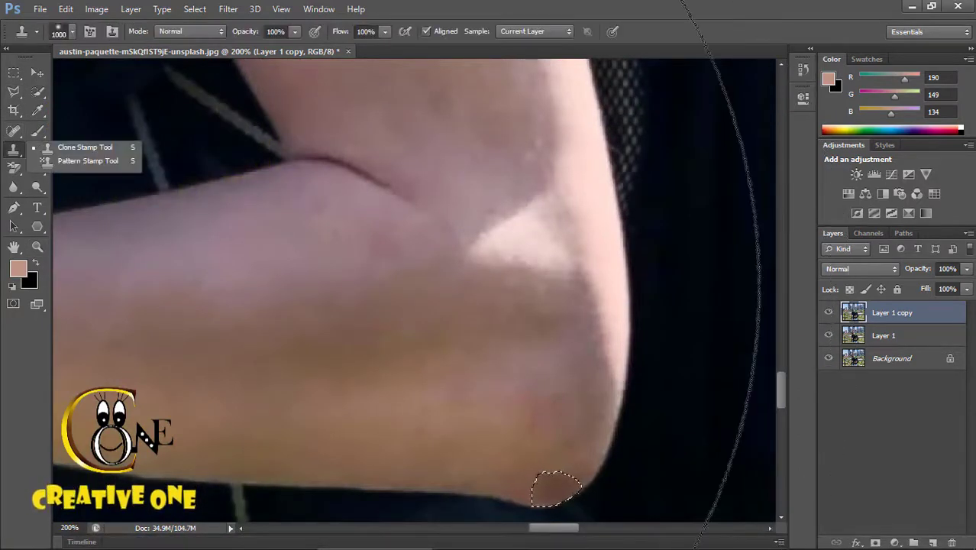
pyautogui.click(555, 490)
pyautogui.click(14, 73)
pyautogui.click(275, 276)
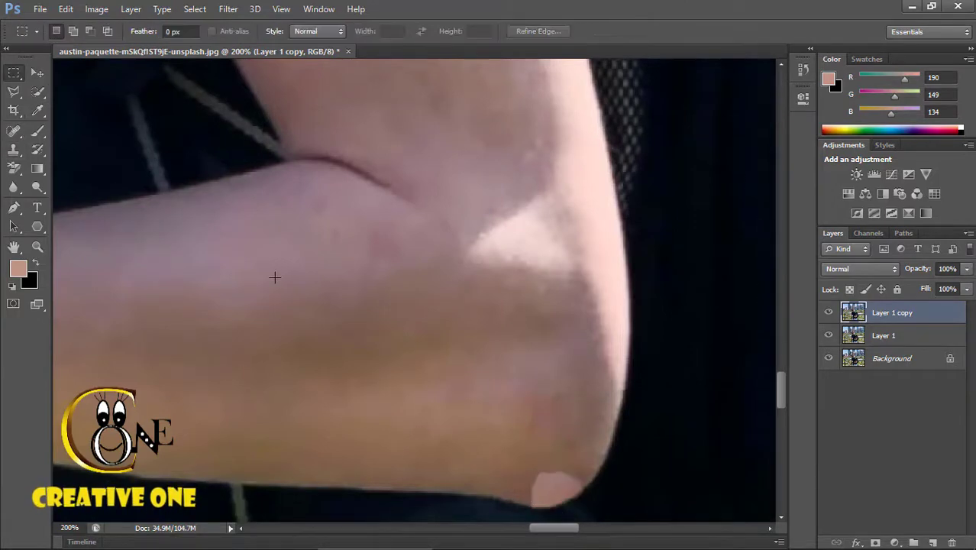
# - Blend the cloned patch at the elbow tip into the surrounding skin with the Spot Healing Brush
pyautogui.click(14, 130)
pyautogui.click(84, 142)
pyautogui.click(14, 130)
pyautogui.click(85, 128)
pyautogui.moveTo(551, 469); pyautogui.dragTo(554, 478)
# - Heal the elbow's lower outline with the content-aware Spot Healing Brush at brush size 6
pyautogui.press('z')
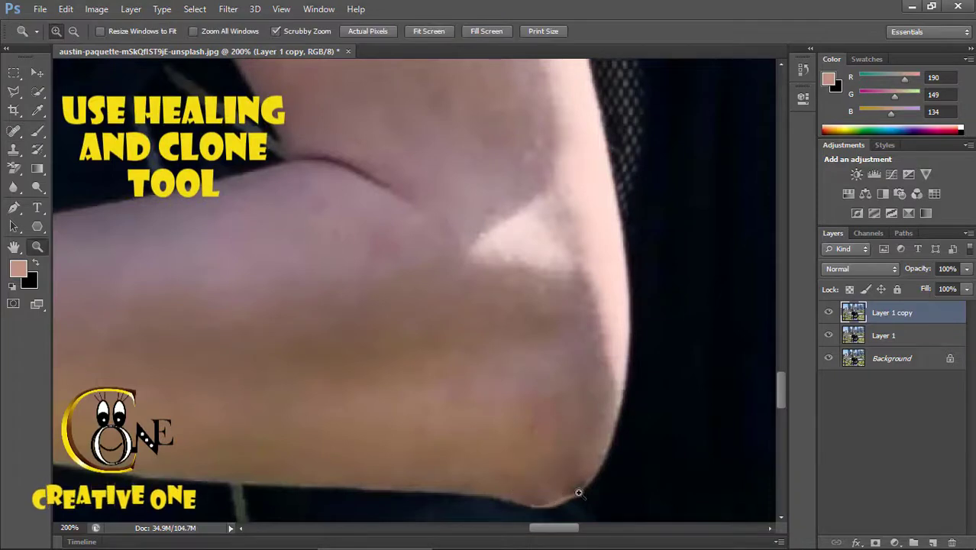
pyautogui.click(578, 491)
pyautogui.click(578, 490)
pyautogui.click(578, 491)
pyautogui.click(13, 131)
pyautogui.click(85, 128)
pyautogui.press('[')
pyautogui.press('[')
pyautogui.press('[')
pyautogui.press('[')
pyautogui.press('[')
pyautogui.press('[')
pyautogui.press('[')
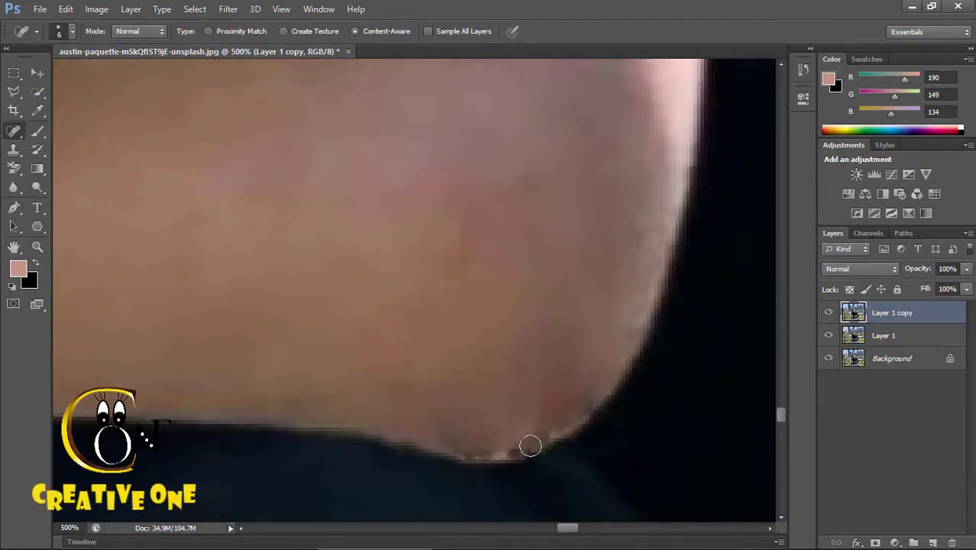
pyautogui.moveTo(462, 452)
pyautogui.mouseDown()
pyautogui.moveTo(569, 418)
pyautogui.moveTo(653, 334)
pyautogui.mouseUp()
# - Outline the damaged lower edge of the elbow with a Pen path and convert it to a selection
pyautogui.click(15, 207)
pyautogui.click(81, 205)
pyautogui.click(447, 456)
pyautogui.click(447, 456)
pyautogui.hotkey('ctrl', 'Return')
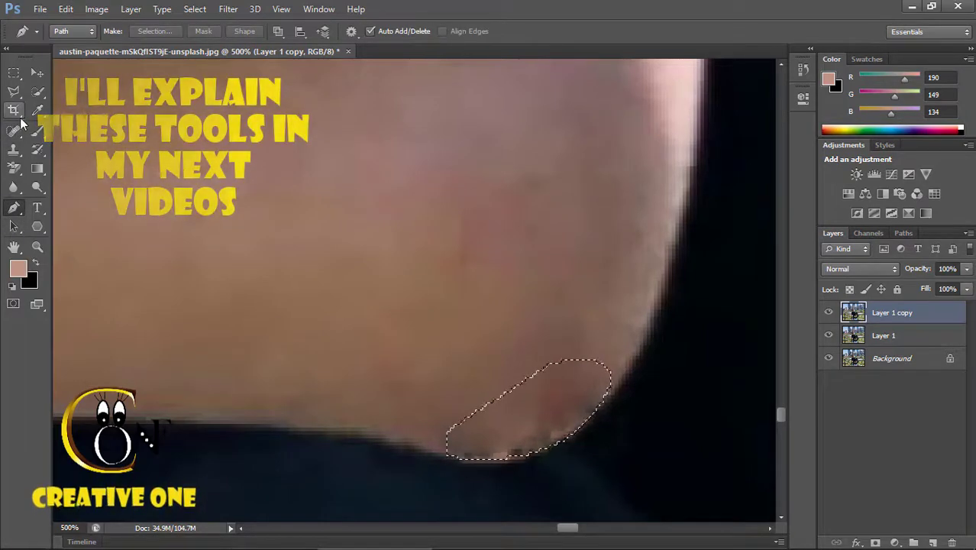
# - Fill the selected elbow edge with skin using the Clone Stamp tool
pyautogui.rightClick(15, 150)
pyautogui.click(85, 148)
pyautogui.moveTo(555, 394); pyautogui.dragTo(588, 362)
# - Spot-heal inside the selected elbow area with a size 25 content-aware brush, and deselect
pyautogui.rightClick(14, 131)
pyautogui.click(88, 127)
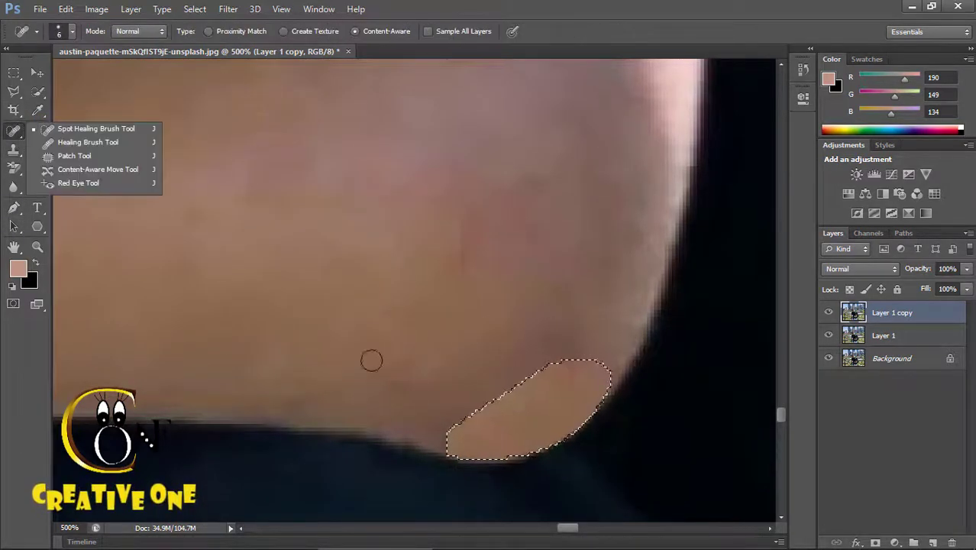
pyautogui.moveTo(494, 416)
pyautogui.mouseDown()
pyautogui.moveTo(573, 372)
pyautogui.moveTo(549, 405)
pyautogui.moveTo(481, 414)
pyautogui.moveTo(567, 386)
pyautogui.mouseUp()
pyautogui.click(568, 383)
pyautogui.click(516, 409)
pyautogui.click(481, 416)
pyautogui.click(545, 410)
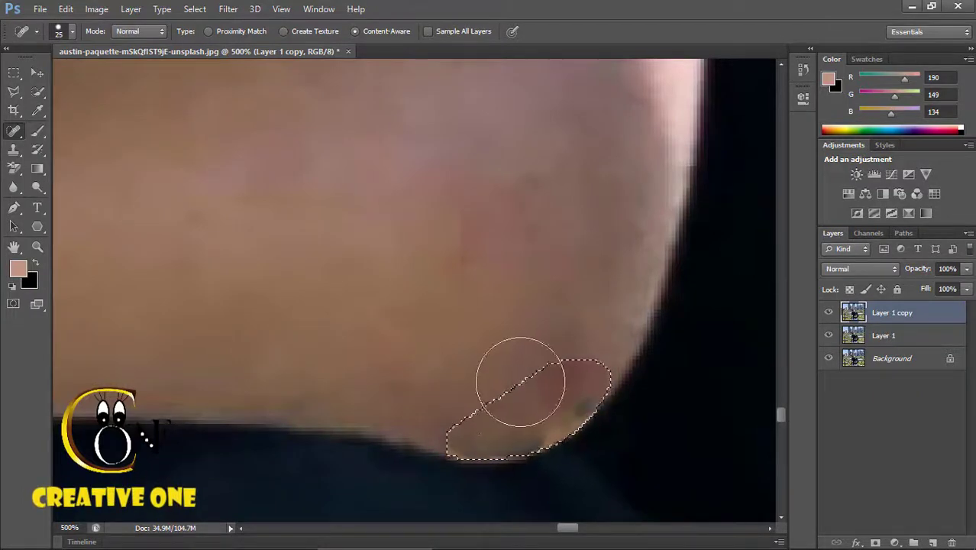
pyautogui.click(568, 399)
pyautogui.rightClick(14, 74)
pyautogui.click(183, 153)
# - Smooth the borders of the cloned elbow patch with the Spot Healing Brush at brush size 25
pyautogui.rightClick(14, 132)
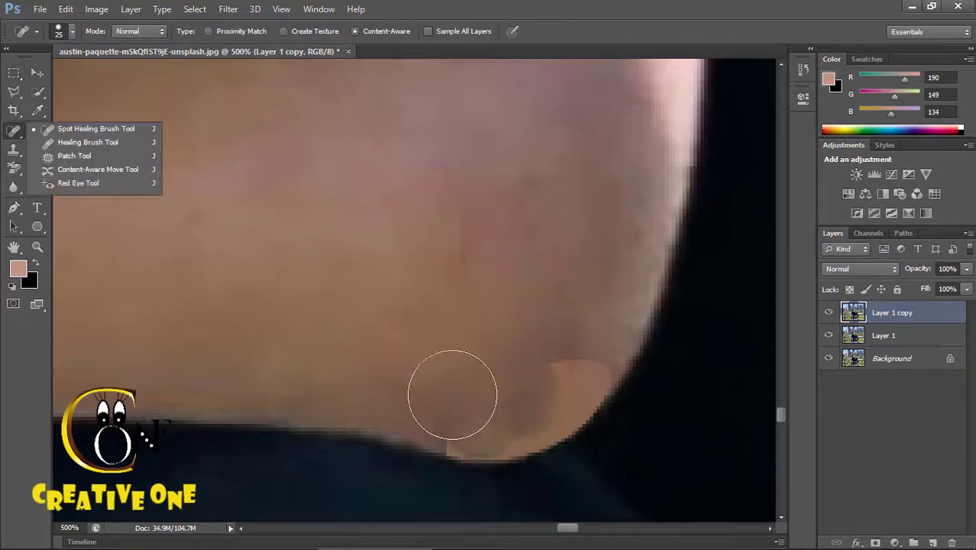
pyautogui.click(453, 394)
pyautogui.click(476, 403)
pyautogui.click(578, 351)
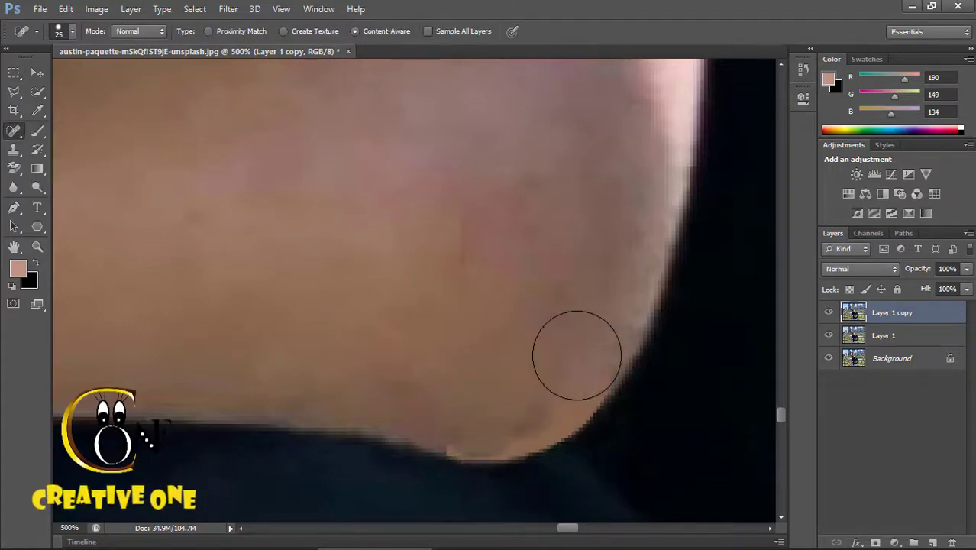
pyautogui.click(464, 413)
# - Trace the leftover light notch at the elbow's bottom edge with the Pen tool
pyautogui.press('z')
pyautogui.click(503, 460)
pyautogui.click(503, 460)
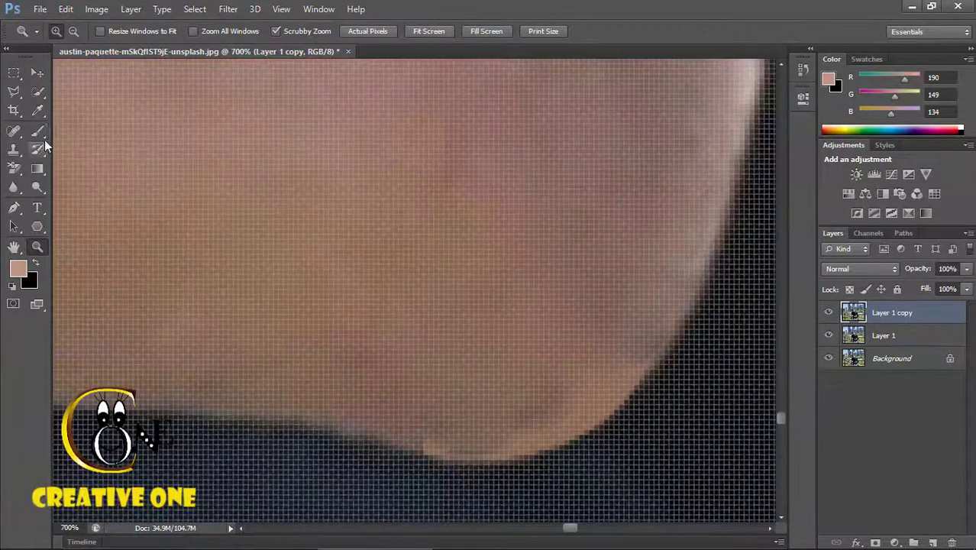
pyautogui.rightClick(38, 133)
pyautogui.rightClick(37, 151)
pyautogui.rightClick(37, 135)
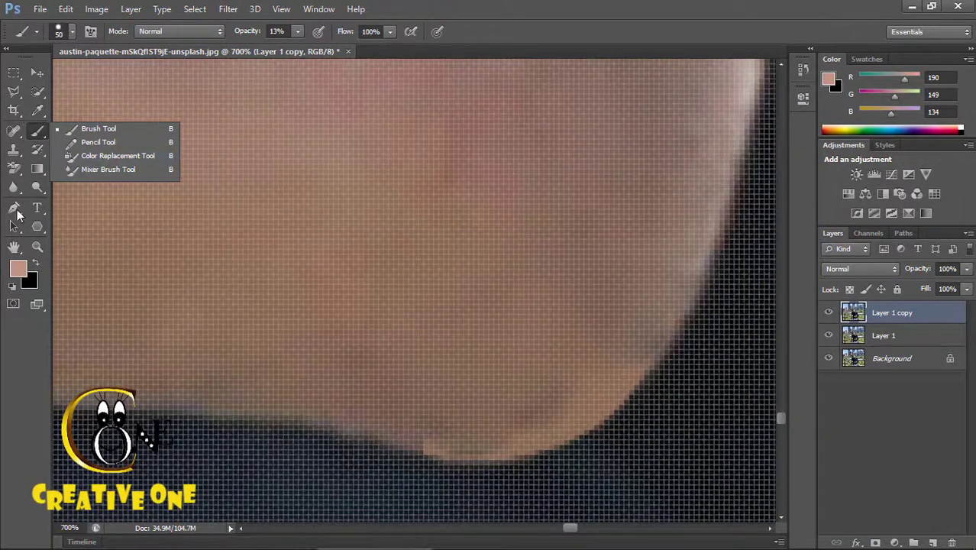
pyautogui.click(17, 210)
pyautogui.click(414, 456)
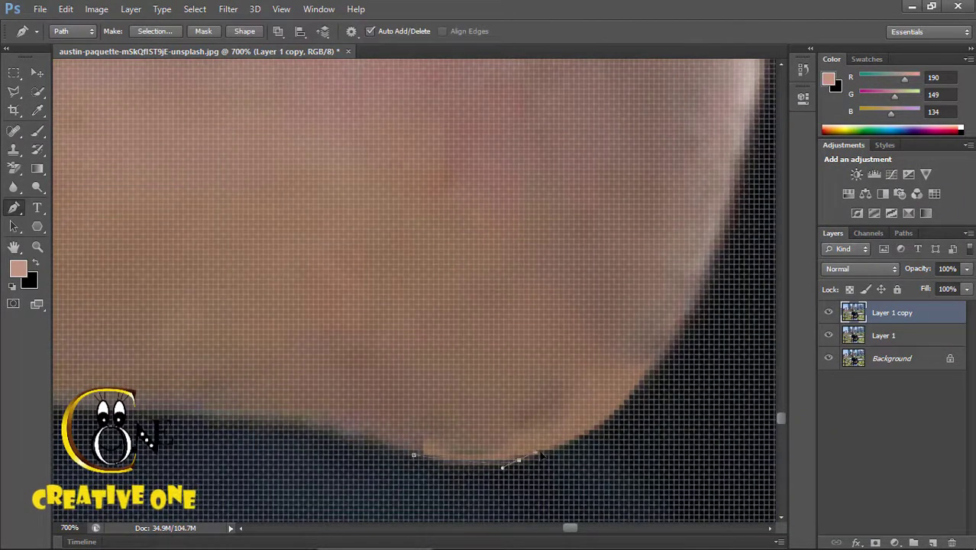
# - Retouch the selected notch at the elbow's bottom edge with the Healing Brush at size 9, and deselect
pyautogui.rightClick(13, 131)
pyautogui.click(31, 140)
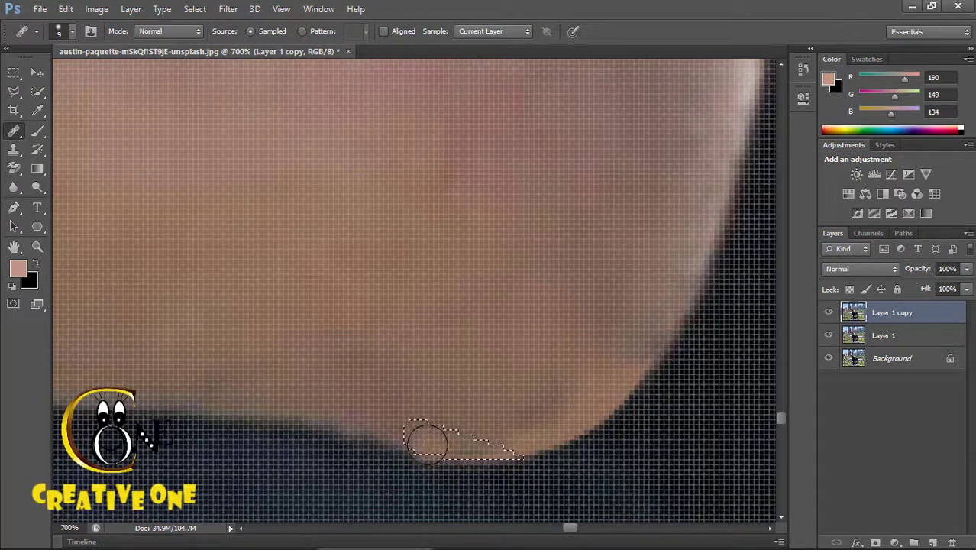
pyautogui.moveTo(492, 456); pyautogui.dragTo(425, 440)
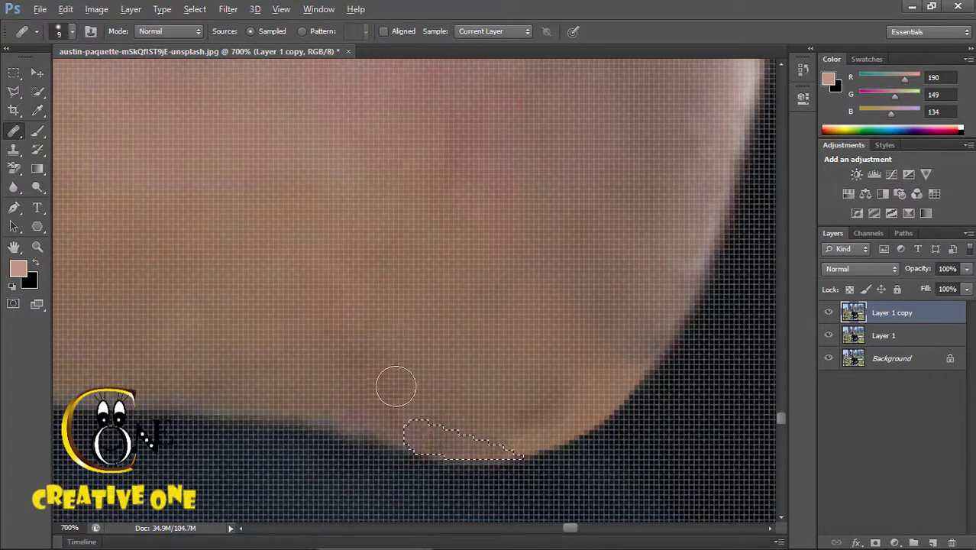
pyautogui.click(16, 73)
pyautogui.click(272, 246)
# - Compare the retouched arm and elbow with Layer 1 copy hidden and shown at 50% zoom
pyautogui.press('z')
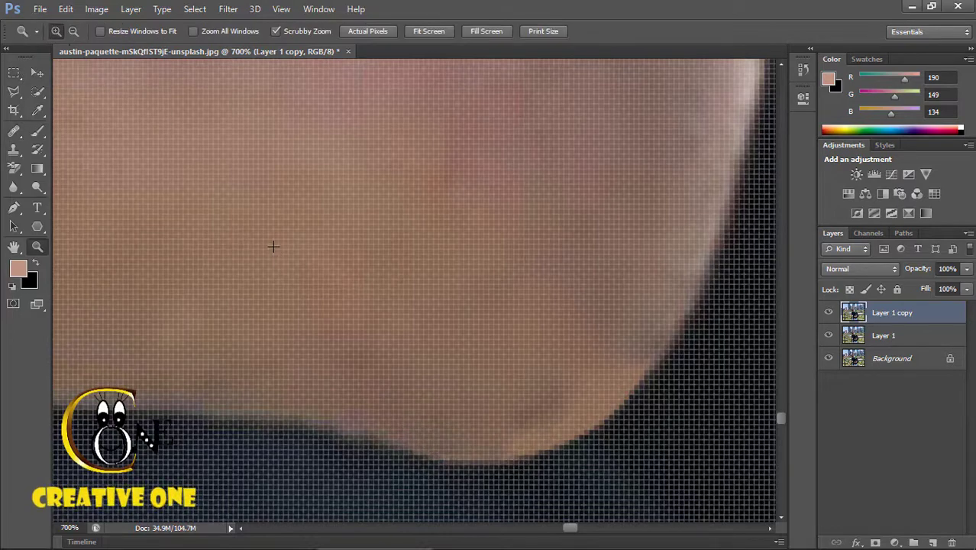
pyautogui.keyDown('alt'); pyautogui.click(395, 333); pyautogui.keyUp('alt')
pyautogui.keyDown('alt'); pyautogui.click(395, 333); pyautogui.keyUp('alt')
pyautogui.keyDown('alt'); pyautogui.click(395, 333); pyautogui.keyUp('alt')
pyautogui.keyDown('alt'); pyautogui.click(396, 333); pyautogui.keyUp('alt')
pyautogui.keyDown('alt'); pyautogui.click(396, 333); pyautogui.keyUp('alt')
pyautogui.keyDown('alt'); pyautogui.click(396, 333); pyautogui.keyUp('alt')
pyautogui.keyDown('alt'); pyautogui.click(395, 333); pyautogui.keyUp('alt')
pyautogui.keyDown('alt'); pyautogui.click(395, 333); pyautogui.keyUp('alt')
pyautogui.scroll(2, 298, 320)
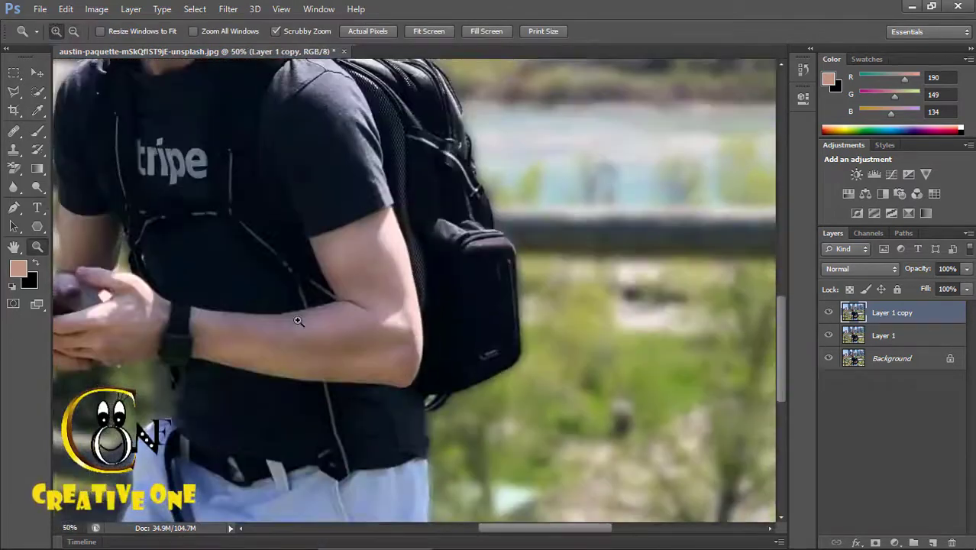
pyautogui.scroll(1, 336, 417)
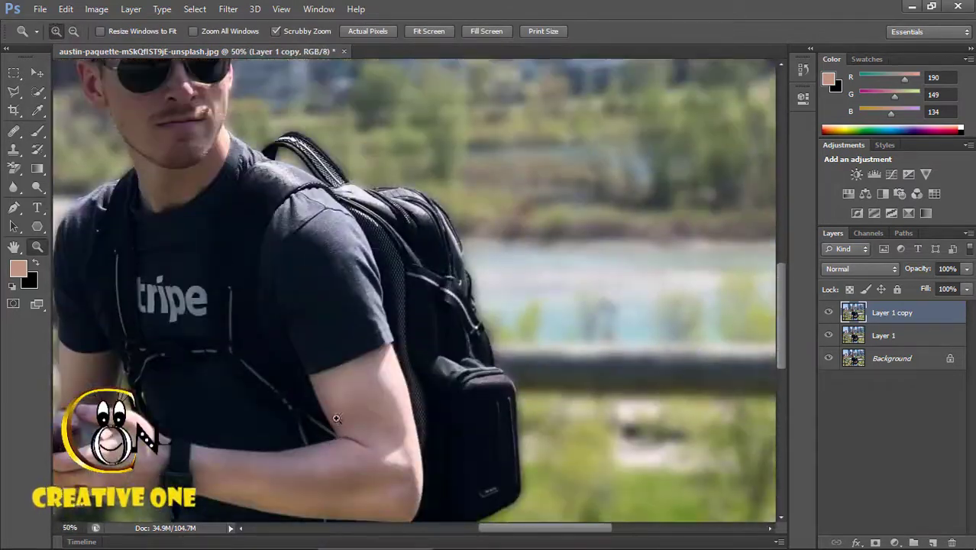
pyautogui.click(832, 315)
pyautogui.click(832, 314)
pyautogui.click(833, 314)
# - Lighten the forearm with the Dodge tool at brush size 125 and 15% exposure, and compare with Layer 1 copy hidden and shown
pyautogui.click(38, 187)
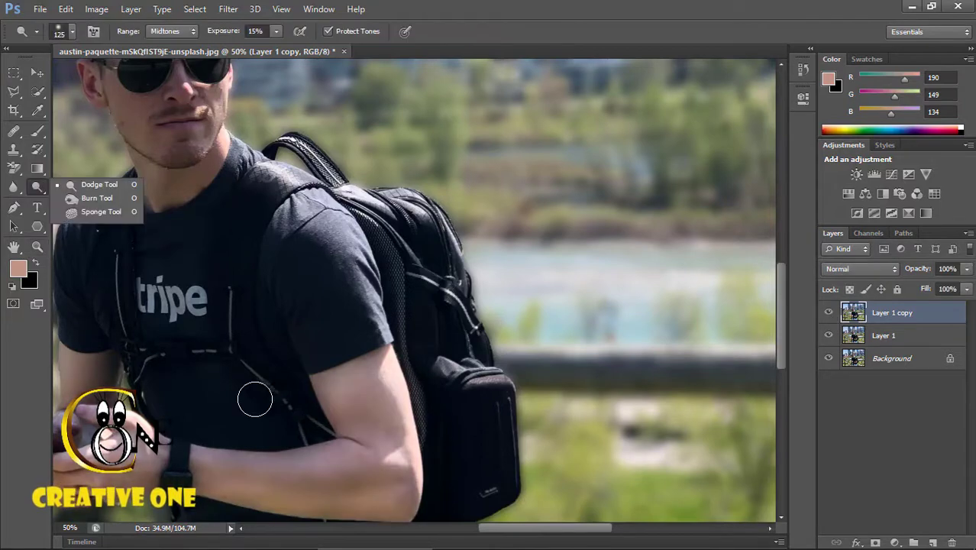
pyautogui.moveTo(322, 475)
pyautogui.mouseDown()
pyautogui.moveTo(287, 473)
pyautogui.moveTo(273, 484)
pyautogui.mouseUp()
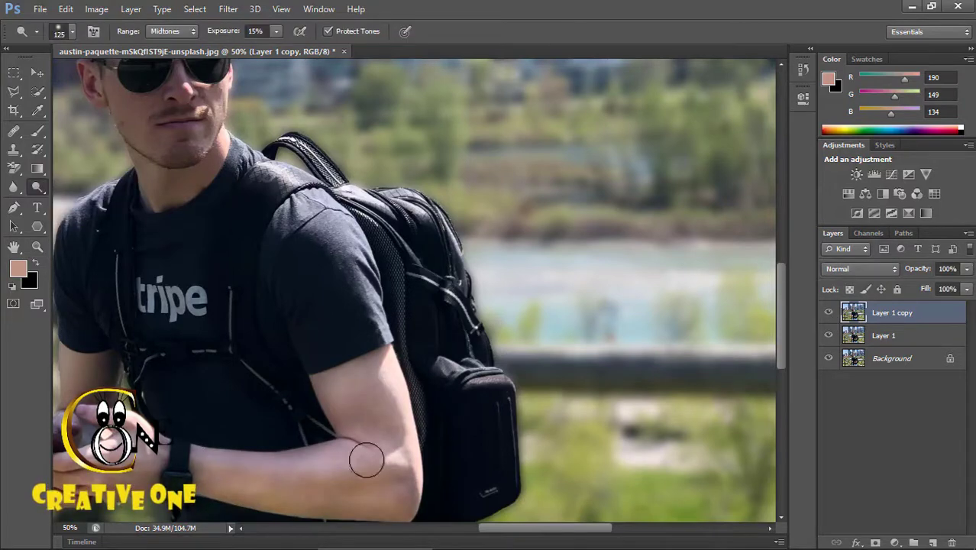
pyautogui.click(827, 314)
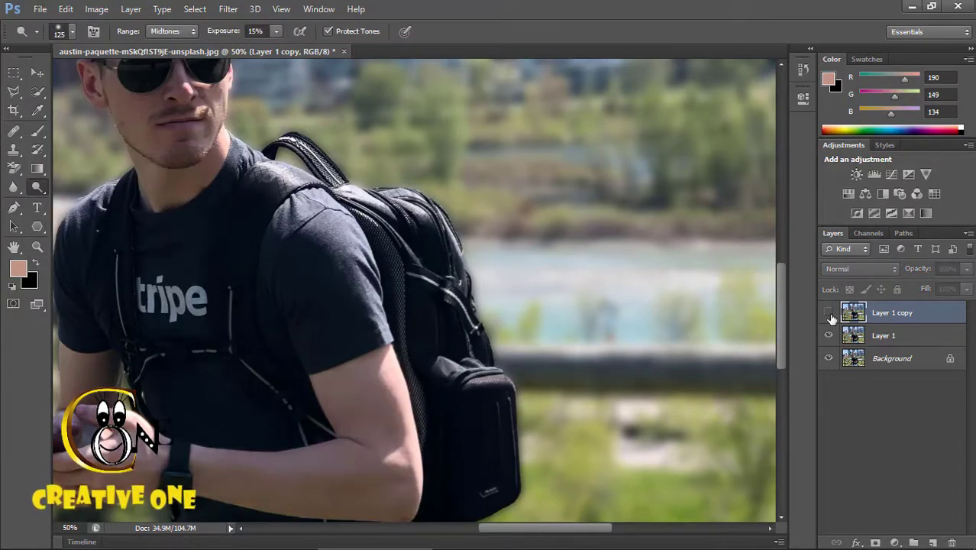
pyautogui.click(827, 314)
pyautogui.click(829, 315)
pyautogui.click(828, 316)
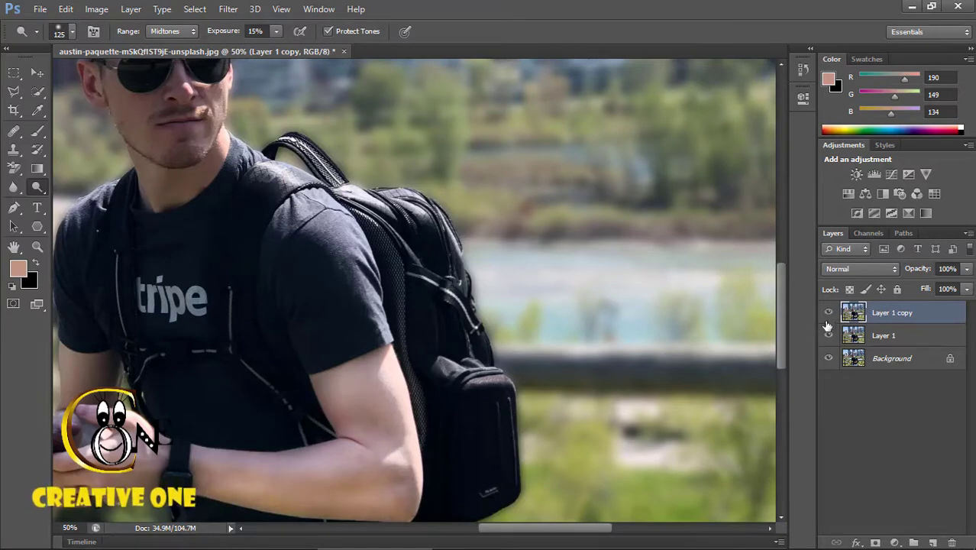
pyautogui.moveTo(589, 537); pyautogui.dragTo(537, 537)
pyautogui.click(829, 315)
pyautogui.click(829, 315)
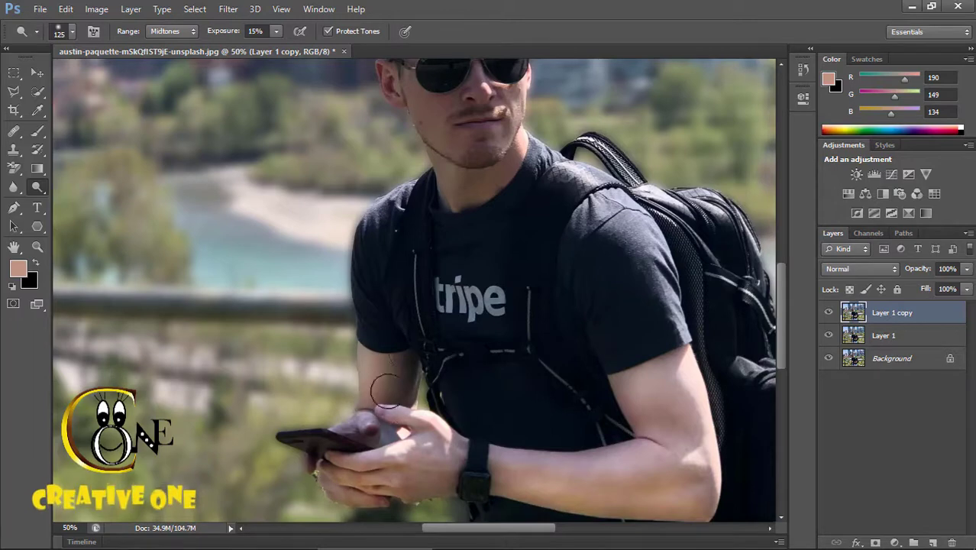
# - Darken the shaded inner side of the other arm below the sleeve with the Burn tool at size 80, 42% exposure, midtones
pyautogui.hotkey('ctrl', 'space')
pyautogui.keyDown('ctrl'); pyautogui.click(423, 371); pyautogui.keyUp('ctrl')
pyautogui.keyDown('ctrl'); pyautogui.click(423, 371); pyautogui.keyUp('ctrl')
pyautogui.keyDown('ctrl'); pyautogui.click(422, 371); pyautogui.keyUp('ctrl')
pyautogui.rightClick(41, 191)
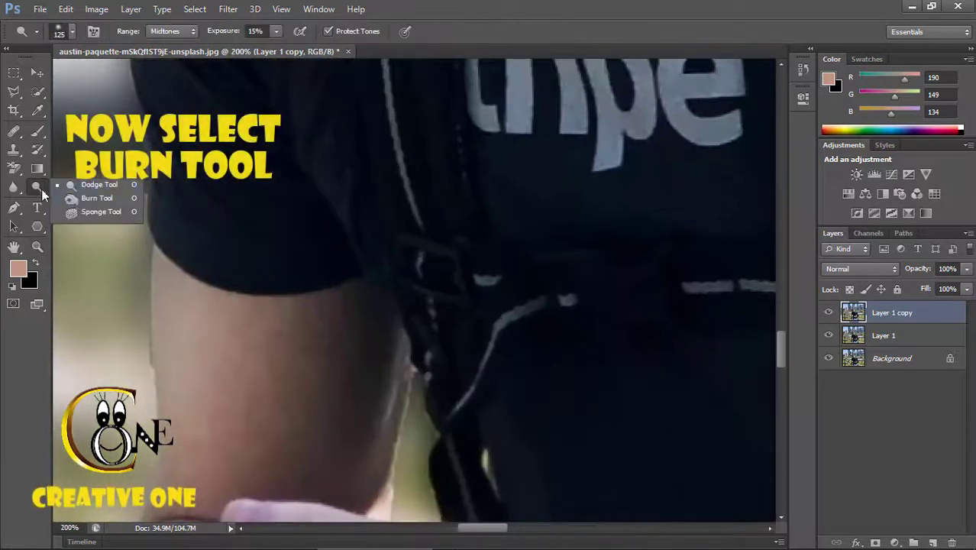
pyautogui.click(97, 198)
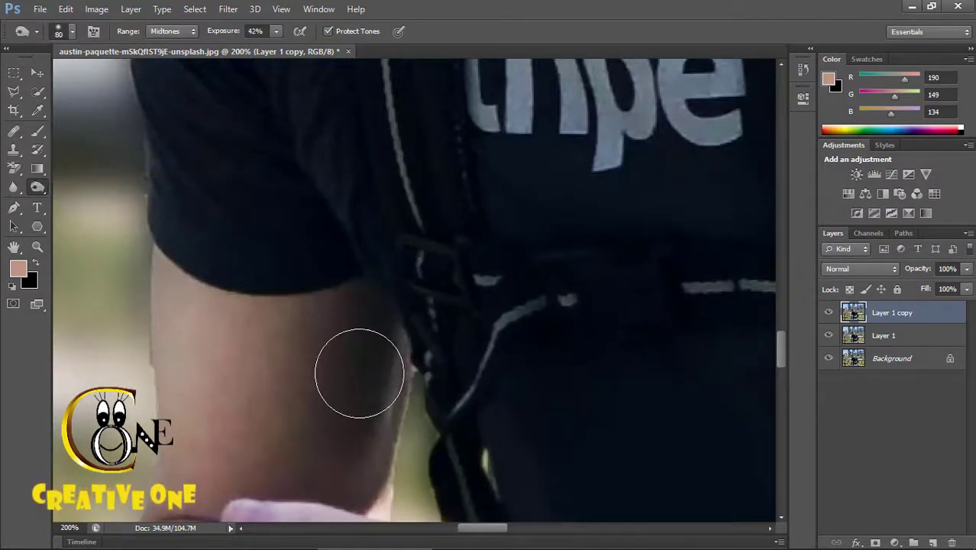
pyautogui.moveTo(358, 373); pyautogui.dragTo(358, 342)
pyautogui.moveTo(358, 453)
pyautogui.mouseDown()
pyautogui.moveTo(368, 368)
pyautogui.moveTo(362, 488)
pyautogui.moveTo(374, 394)
pyautogui.mouseUp()
# - Lighten the forehead above the sunglasses with the Dodge tool at brush size 125 and 15% exposure, midtones range
pyautogui.hotkey('ctrl', 'space')
pyautogui.keyDown('alt'); pyautogui.click(563, 348); pyautogui.keyUp('alt')
pyautogui.keyDown('alt'); pyautogui.click(559, 353); pyautogui.keyUp('alt')
pyautogui.keyDown('alt'); pyautogui.click(558, 353); pyautogui.keyUp('alt')
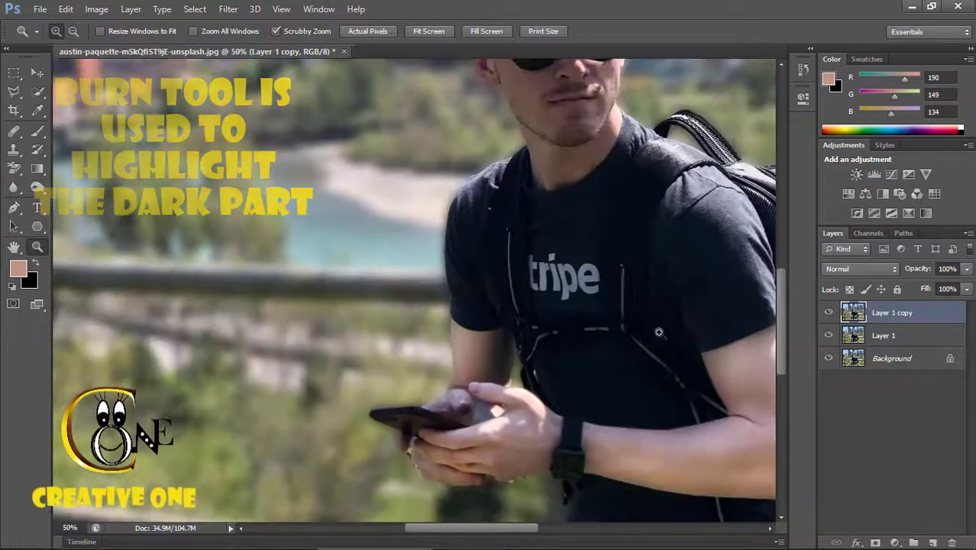
pyautogui.moveTo(506, 529); pyautogui.dragTo(536, 528)
pyautogui.scroll(2, 453, 274)
pyautogui.scroll(1, 454, 274)
pyautogui.click(415, 277)
pyautogui.click(415, 277)
pyautogui.scroll(4, 415, 277)
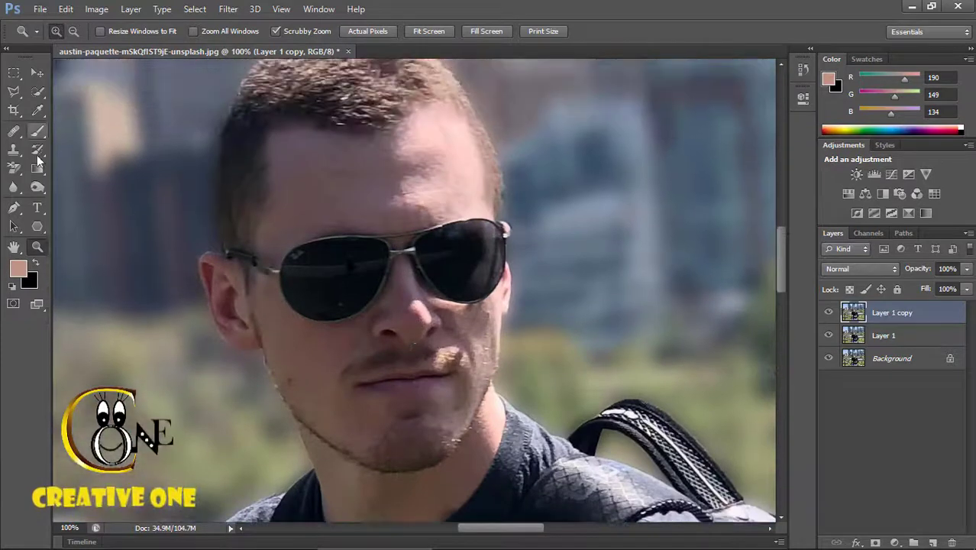
pyautogui.rightClick(38, 187)
pyautogui.click(90, 183)
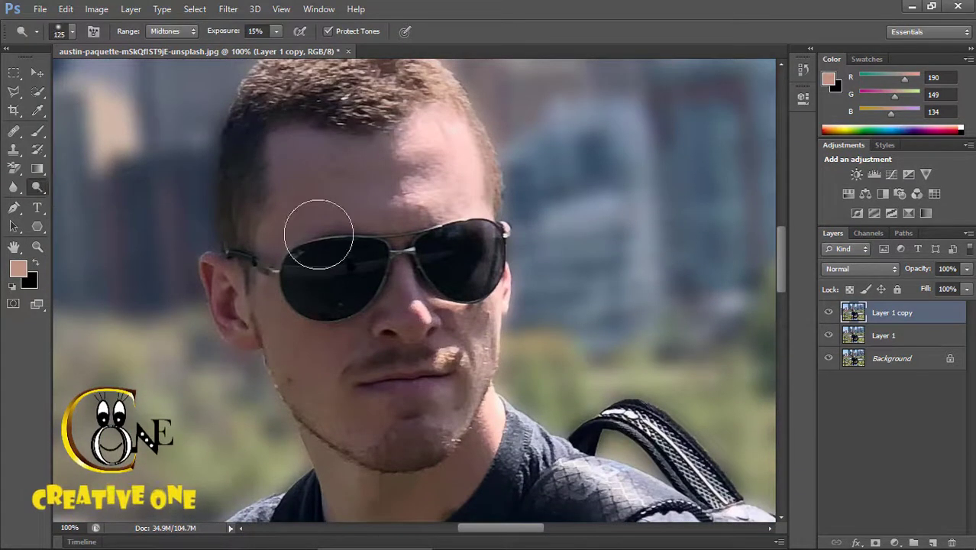
pyautogui.moveTo(393, 183); pyautogui.dragTo(306, 155)
pyautogui.moveTo(318, 215)
pyautogui.mouseDown()
pyautogui.moveTo(434, 139)
pyautogui.moveTo(427, 168)
pyautogui.moveTo(285, 225)
pyautogui.mouseUp()
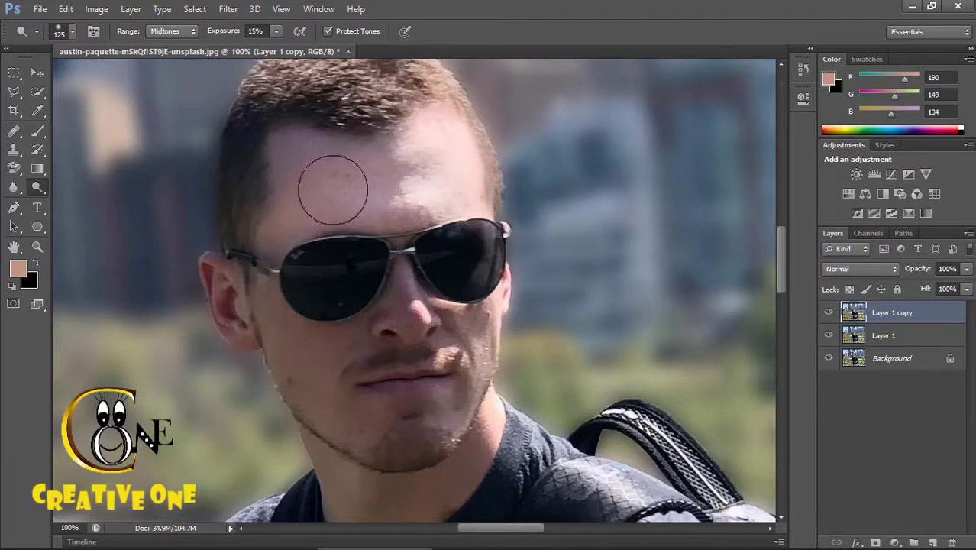
pyautogui.moveTo(322, 186)
pyautogui.mouseDown()
pyautogui.moveTo(451, 195)
pyautogui.moveTo(292, 154)
pyautogui.mouseUp()
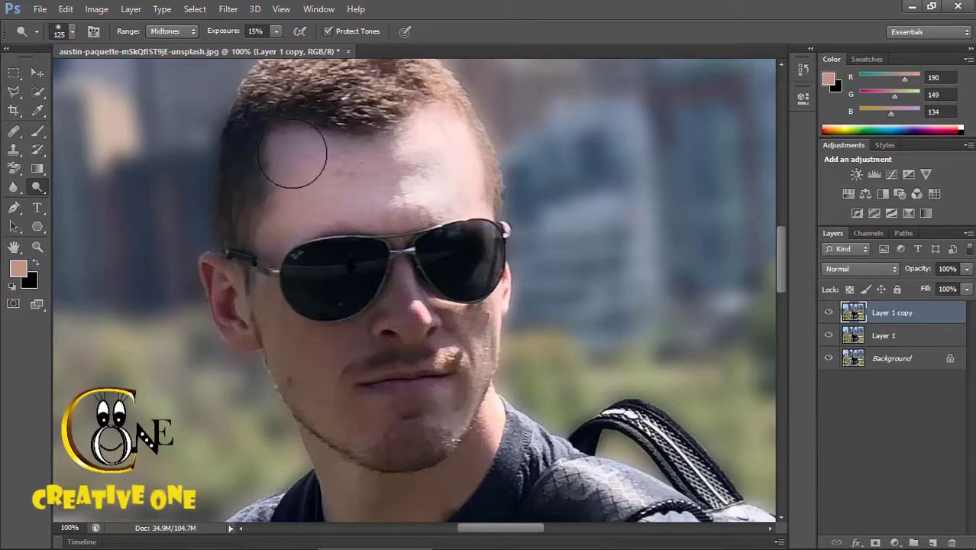
# - Compare the lightened forehead with Layer 1 copy hidden and shown at 100% zoom
pyautogui.click(829, 313)
pyautogui.click(829, 314)
pyautogui.click(830, 314)
pyautogui.click(829, 314)
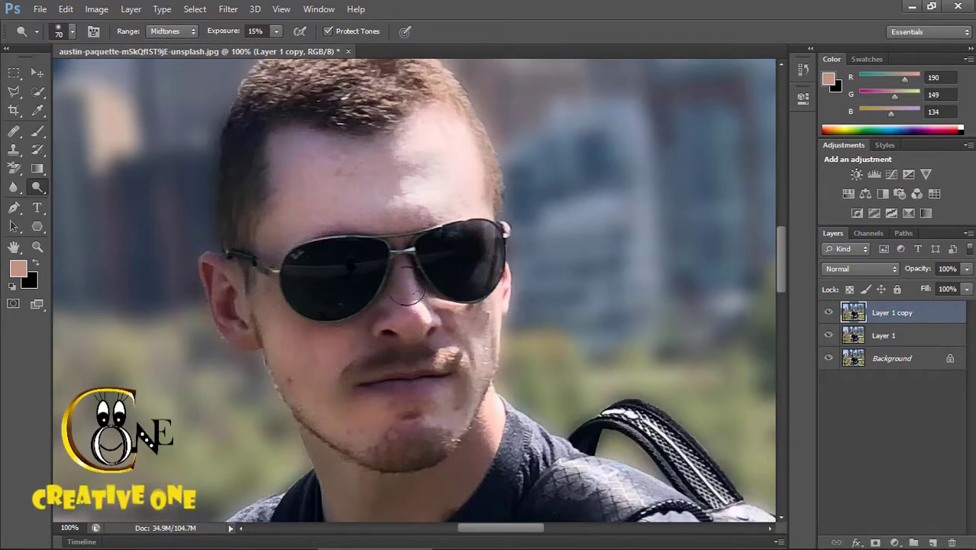
# - Lighten the chin and lower face with the Dodge tool at brush size 70 and 15% exposure, and compare with Layer 1 copy hidden and shown
pyautogui.moveTo(418, 409)
pyautogui.mouseDown()
pyautogui.moveTo(390, 414)
pyautogui.moveTo(357, 455)
pyautogui.mouseUp()
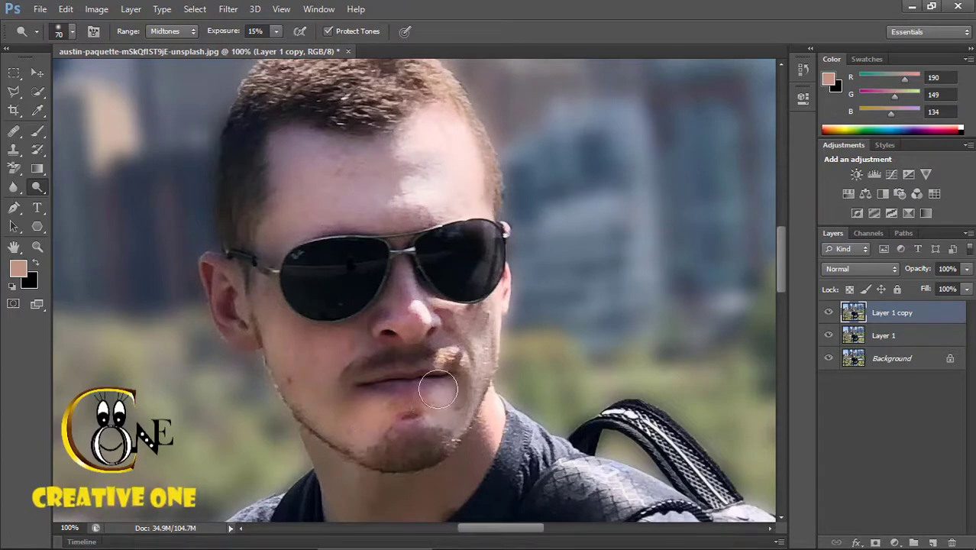
pyautogui.click(826, 315)
pyautogui.click(826, 315)
pyautogui.click(826, 314)
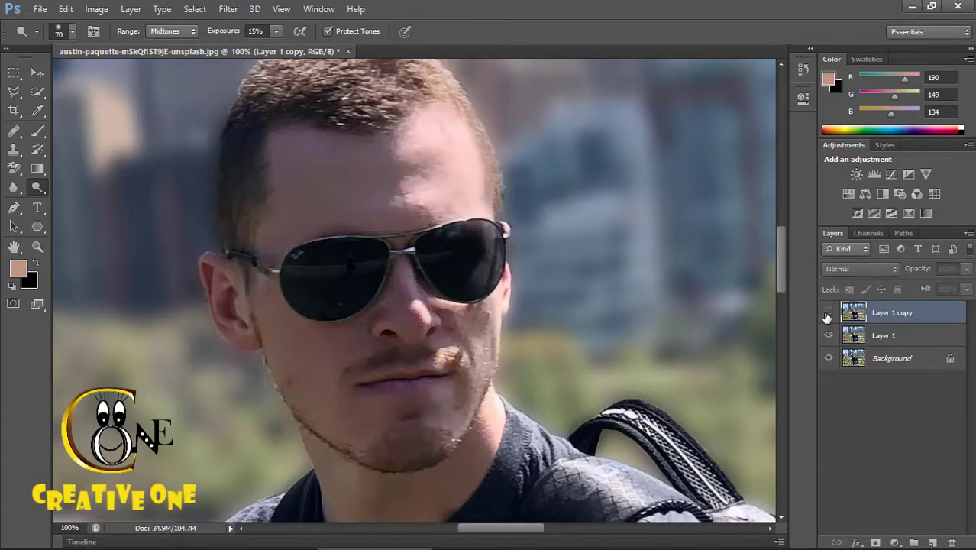
pyautogui.click(826, 314)
# - Lighten the nose and ear with the Dodge tool at brush size 35 and 15% exposure, midtones range
pyautogui.press('z')
pyautogui.click(458, 338)
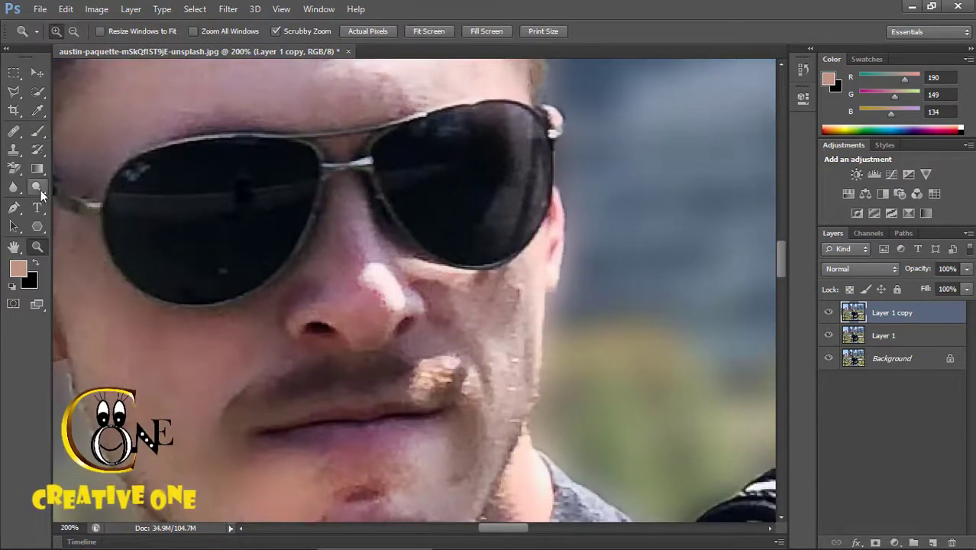
pyautogui.click(39, 191)
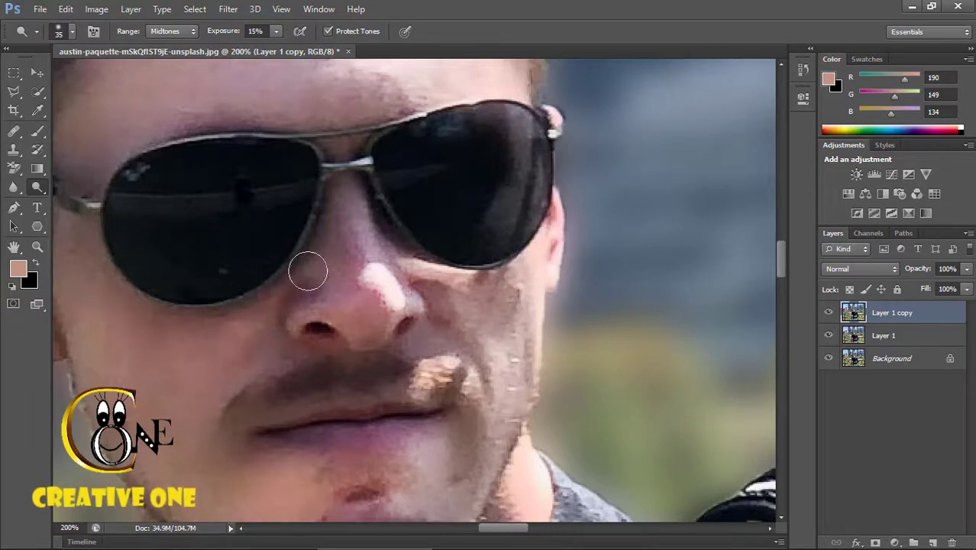
pyautogui.scroll(-3, 349, 477)
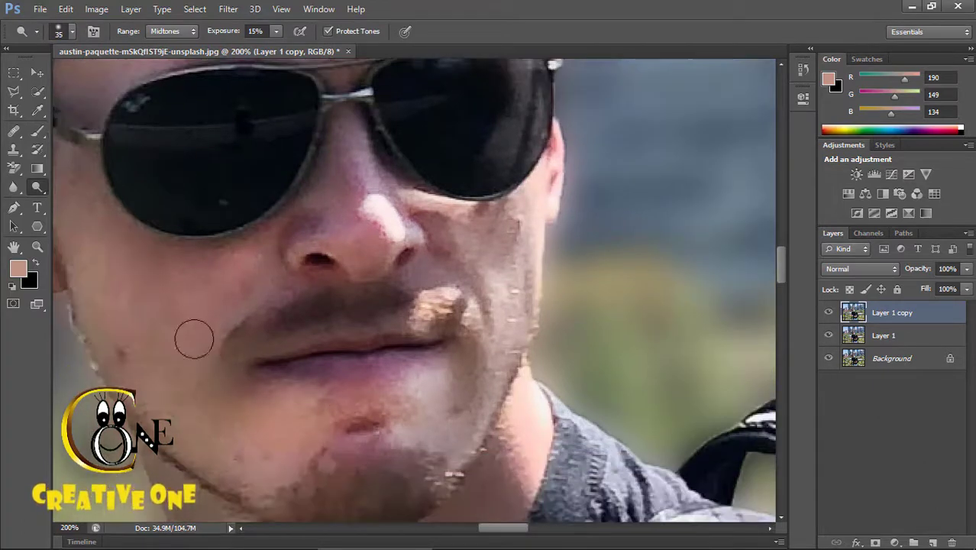
pyautogui.scroll(5, 181, 246)
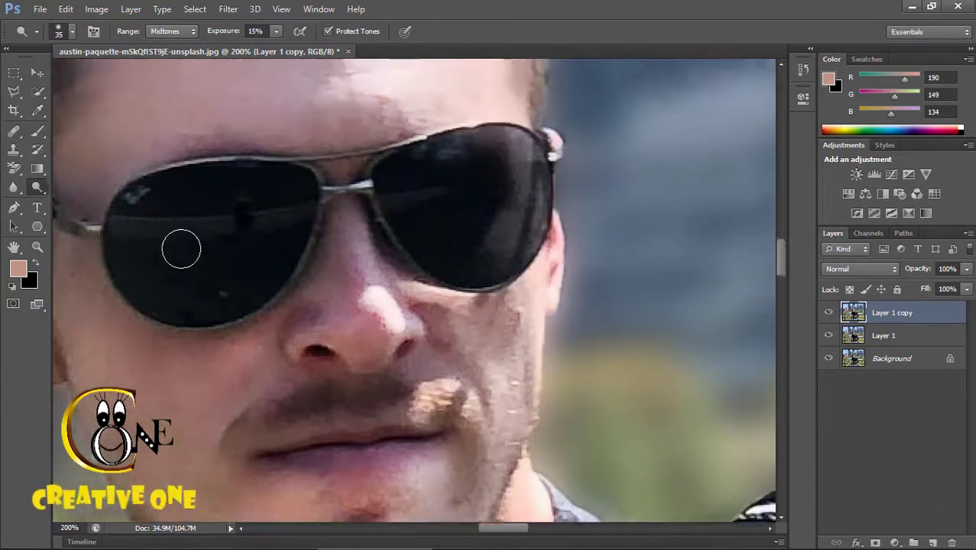
pyautogui.hscroll(-10, 329, 257)
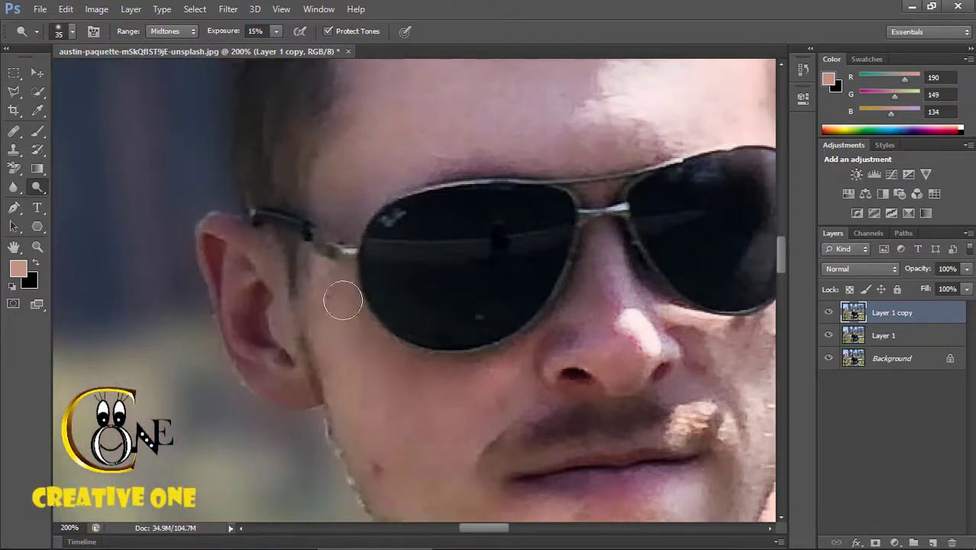
pyautogui.moveTo(239, 258)
pyautogui.mouseDown()
pyautogui.moveTo(246, 302)
pyautogui.moveTo(257, 310)
pyautogui.moveTo(241, 305)
pyautogui.moveTo(293, 382)
pyautogui.moveTo(258, 369)
pyautogui.moveTo(263, 343)
pyautogui.moveTo(231, 269)
pyautogui.moveTo(262, 350)
pyautogui.moveTo(243, 288)
pyautogui.mouseUp()
pyautogui.moveTo(471, 527); pyautogui.dragTo(497, 527)
pyautogui.scroll(4, 313, 359)
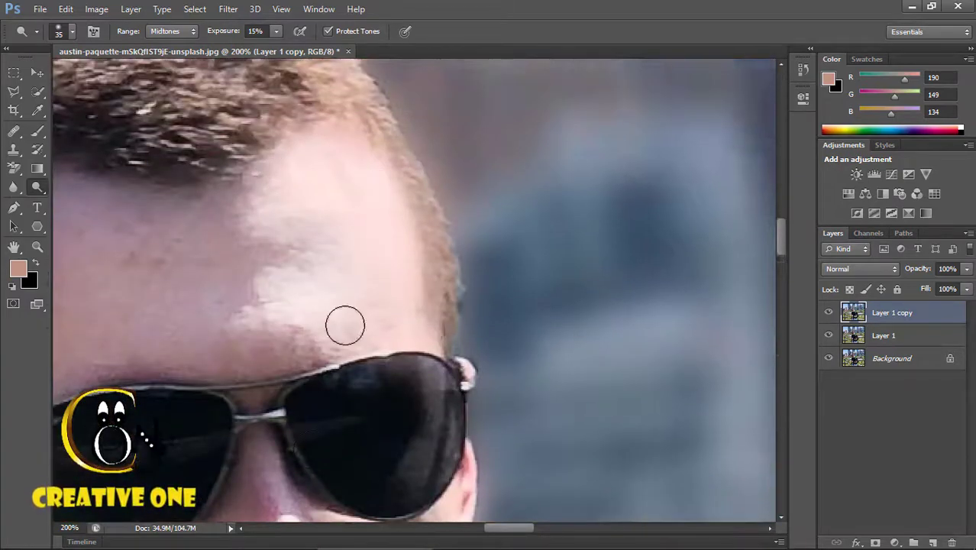
# - Compare the face at 200% zoom with Layer 1 copy hidden and shown
pyautogui.scroll(-3, 305, 370)
pyautogui.moveTo(516, 529)
pyautogui.mouseDown()
pyautogui.moveTo(490, 533)
pyautogui.moveTo(512, 528)
pyautogui.mouseUp()
pyautogui.click(829, 315)
pyautogui.click(829, 315)
pyautogui.click(829, 315)
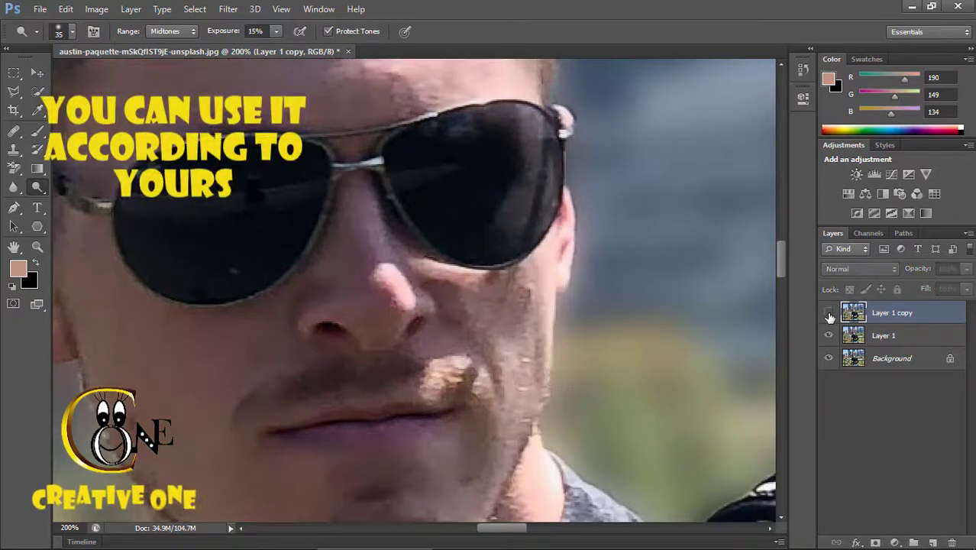
pyautogui.click(829, 315)
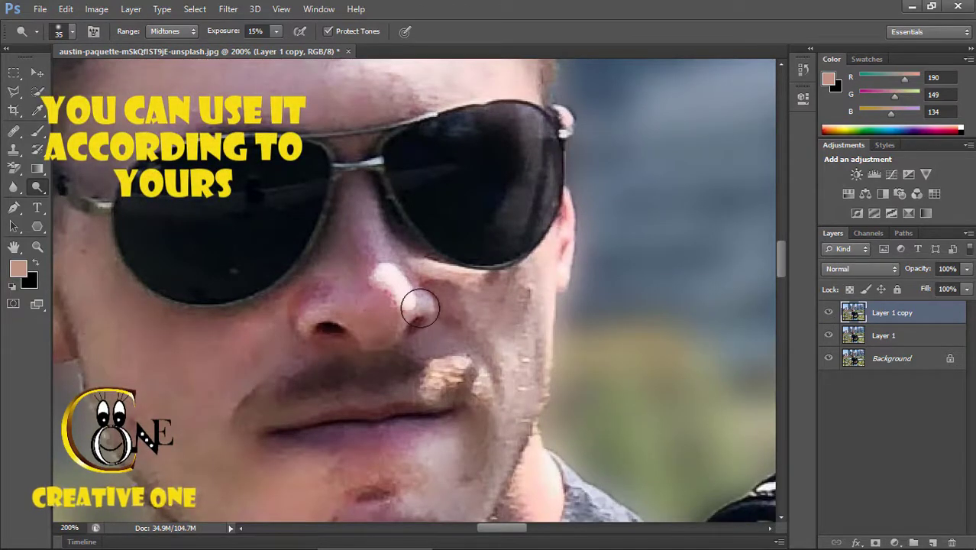
# - Lighten the neck below the jaw with the Dodge tool at brush size 70 and 15% exposure, midtones range
pyautogui.scroll(-9, 477, 421)
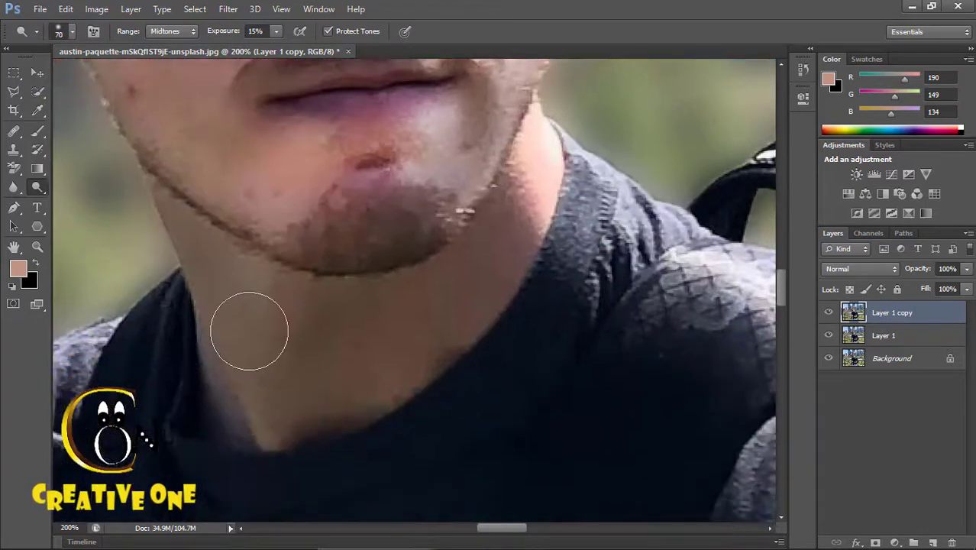
pyautogui.moveTo(351, 342)
pyautogui.mouseDown()
pyautogui.moveTo(310, 388)
pyautogui.moveTo(376, 376)
pyautogui.mouseUp()
pyautogui.moveTo(463, 290); pyautogui.dragTo(409, 311)
pyautogui.moveTo(207, 269); pyautogui.dragTo(179, 213)
pyautogui.moveTo(266, 345)
pyautogui.mouseDown()
pyautogui.moveTo(251, 415)
pyautogui.moveTo(319, 325)
pyautogui.moveTo(288, 414)
pyautogui.moveTo(198, 414)
pyautogui.mouseUp()
pyautogui.moveTo(405, 357)
pyautogui.mouseDown()
pyautogui.moveTo(496, 242)
pyautogui.moveTo(526, 137)
pyautogui.moveTo(529, 200)
pyautogui.moveTo(510, 290)
pyautogui.mouseUp()
pyautogui.scroll(5, 458, 290)
# - Retouch the skin beside the mouth corner and the mole on the cheek with the Spot Healing Brush at size 25, Content-Aware
pyautogui.rightClick(15, 132)
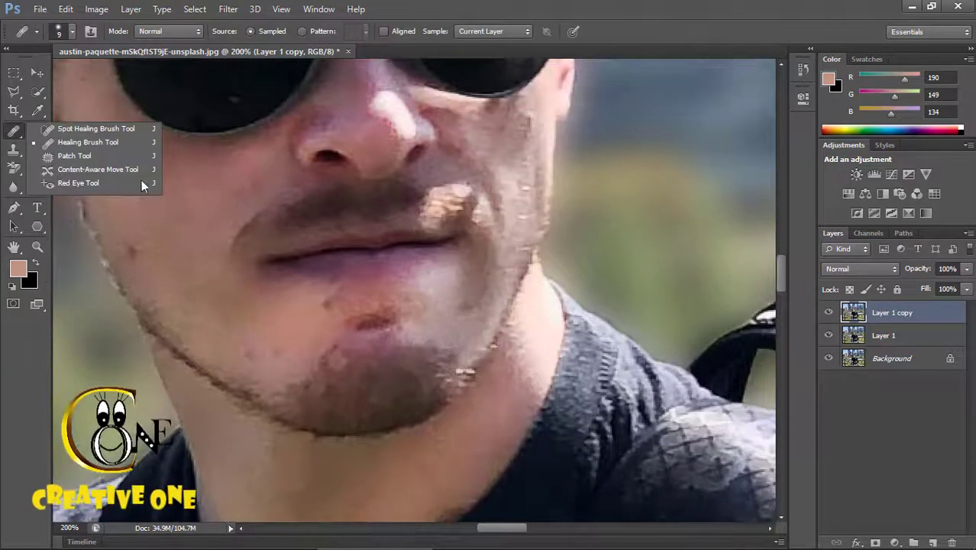
pyautogui.click(103, 132)
pyautogui.click(470, 299)
pyautogui.click(479, 283)
pyautogui.click(489, 258)
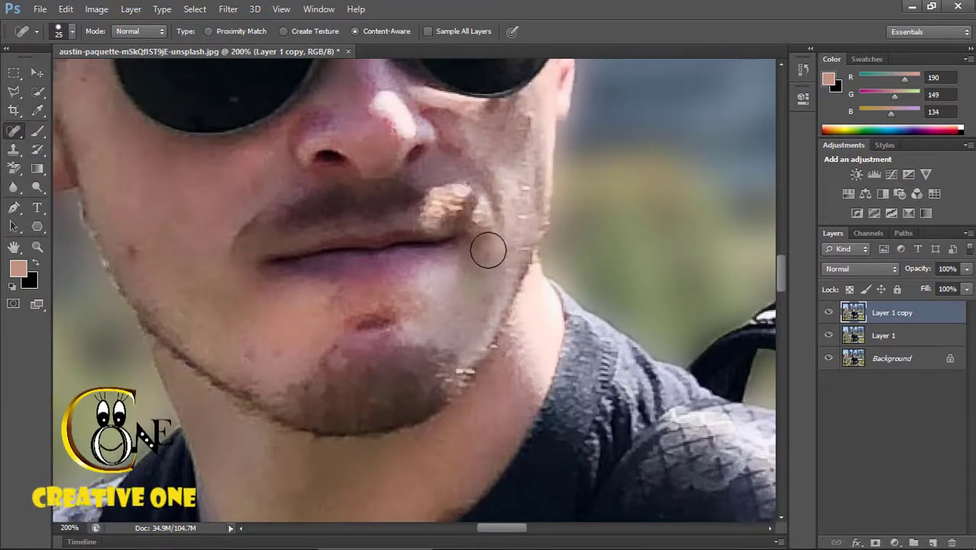
pyautogui.click(473, 262)
pyautogui.click(486, 237)
pyautogui.click(481, 253)
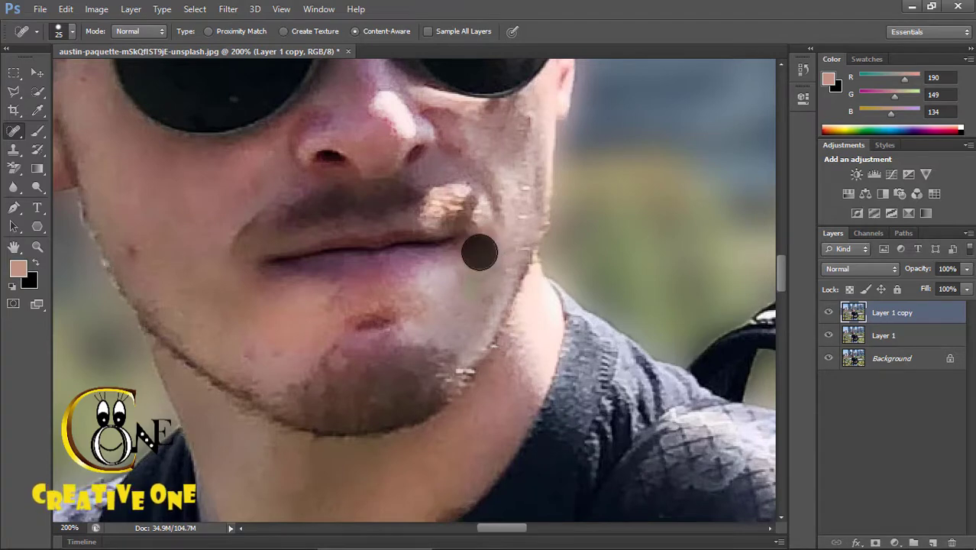
pyautogui.click(488, 249)
pyautogui.click(246, 303)
pyautogui.click(137, 252)
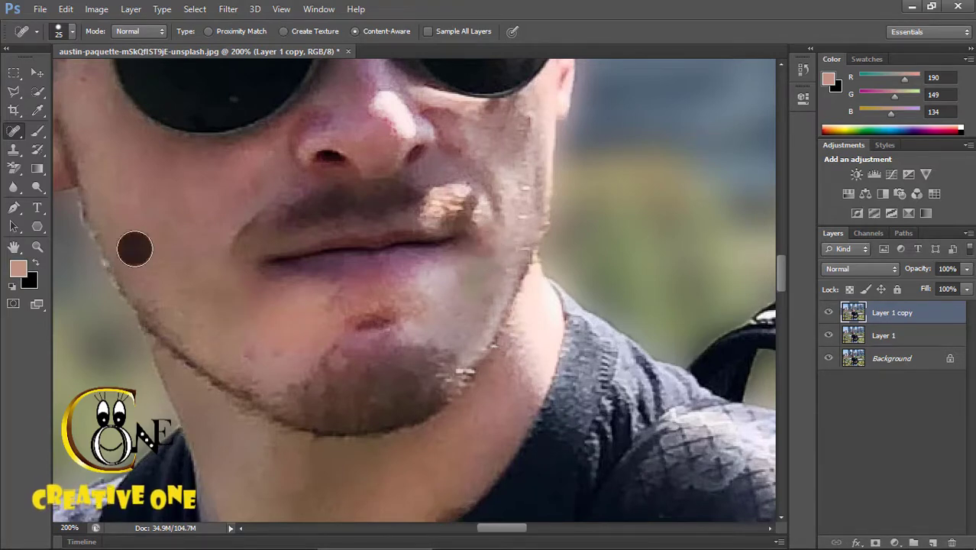
# - Remove the spots on the forehead with the Spot Healing Brush at size 25, Content-Aware
pyautogui.scroll(4, 188, 323)
pyautogui.scroll(6, 155, 310)
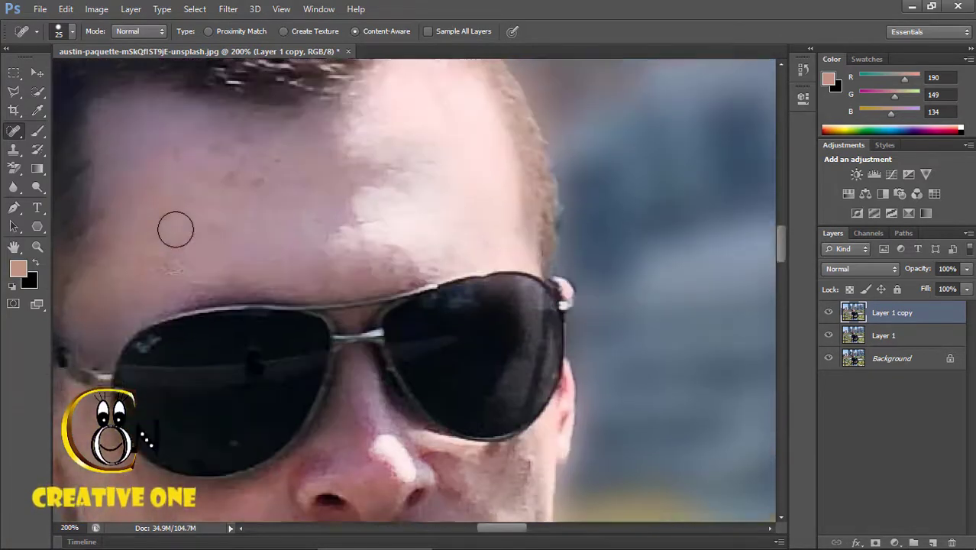
pyautogui.click(276, 183)
pyautogui.click(219, 176)
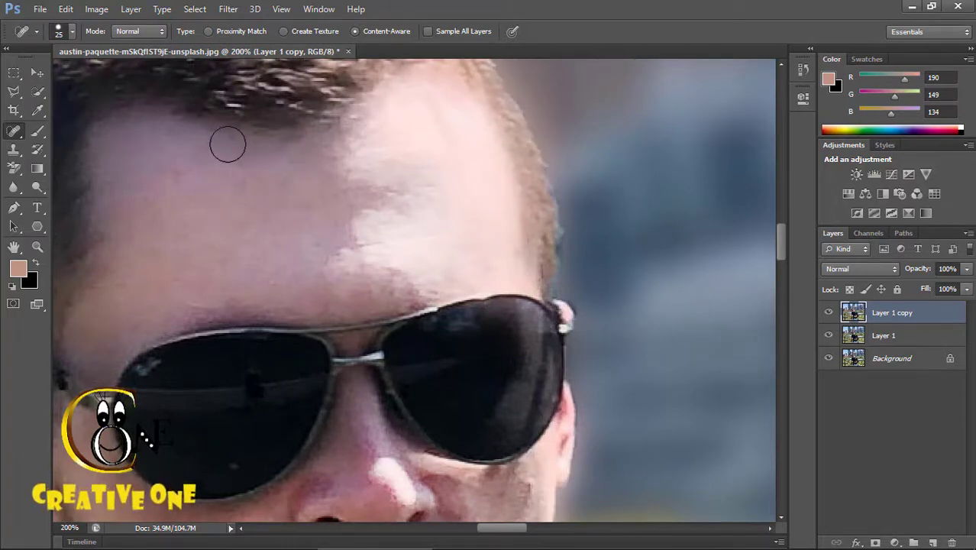
pyautogui.click(226, 146)
pyautogui.scroll(-2, 393, 221)
pyautogui.moveTo(331, 204); pyautogui.dragTo(387, 117)
pyautogui.scroll(-2, 389, 146)
pyautogui.click(327, 103)
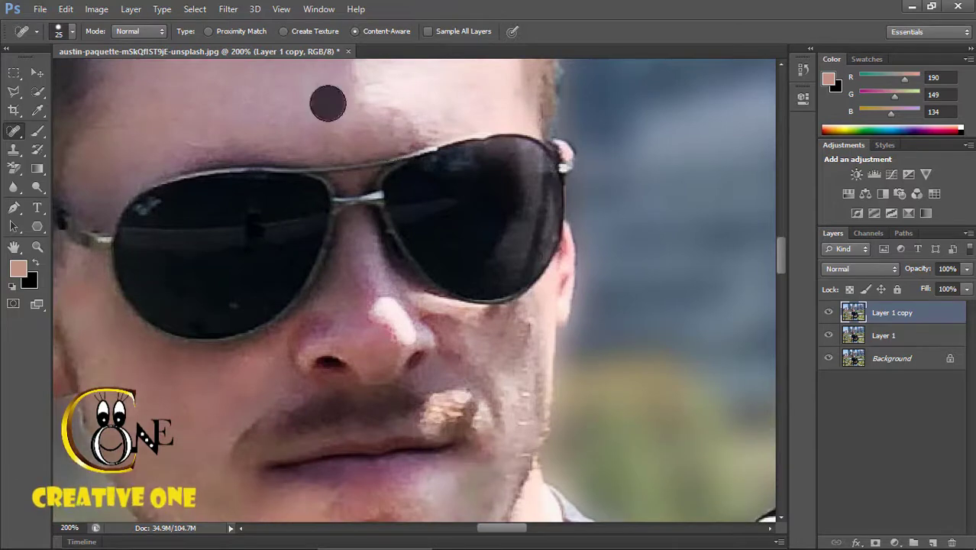
# - Retouch the small marks beside the nose and below the sunglasses with the Spot Healing Brush at size 9
pyautogui.click(525, 324)
pyautogui.click(455, 332)
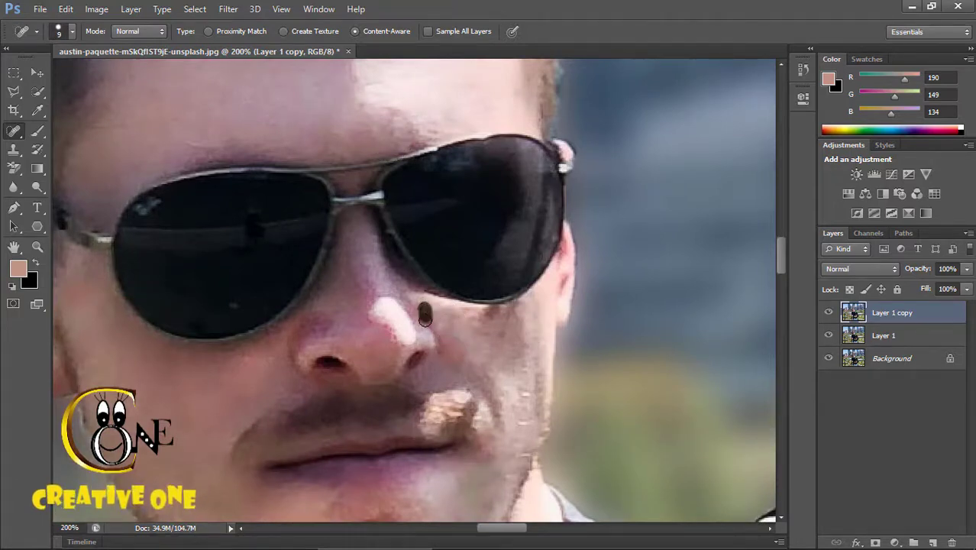
pyautogui.moveTo(445, 349); pyautogui.dragTo(446, 343)
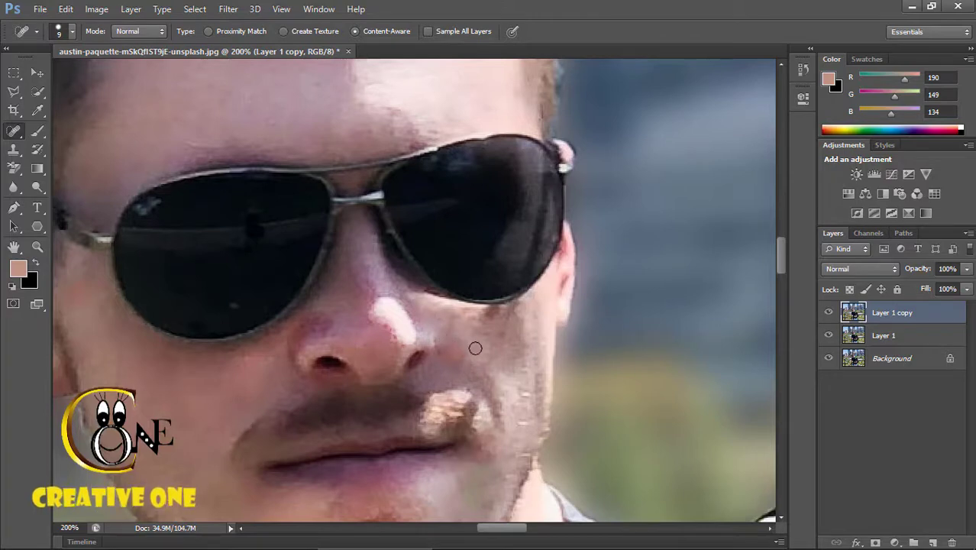
pyautogui.moveTo(510, 314)
pyautogui.mouseDown()
pyautogui.moveTo(472, 314)
pyautogui.moveTo(520, 310)
pyautogui.mouseUp()
pyautogui.scroll(-5, 482, 317)
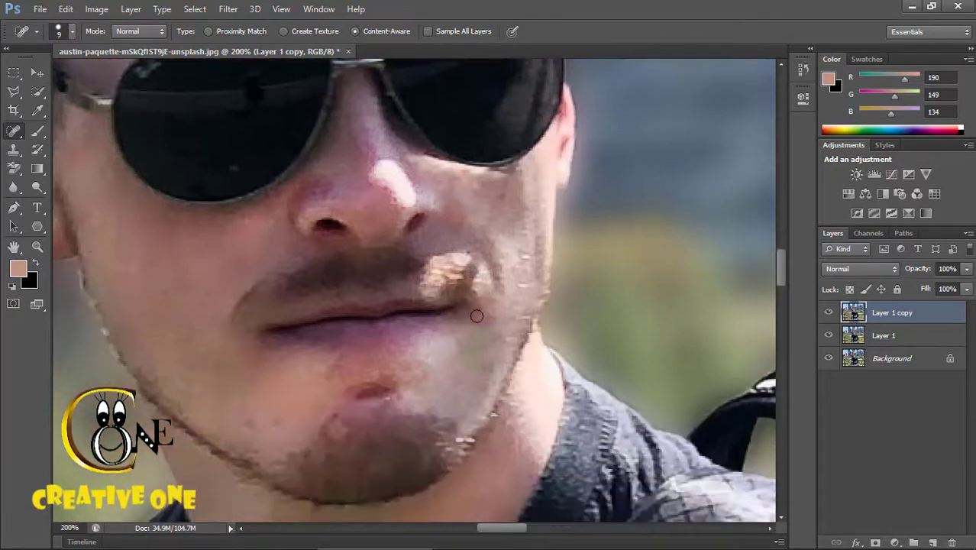
# - Compare the whole retouched figure at 33.33% zoom with Layer 1 copy hidden and shown
pyautogui.click(36, 192)
pyautogui.click(88, 185)
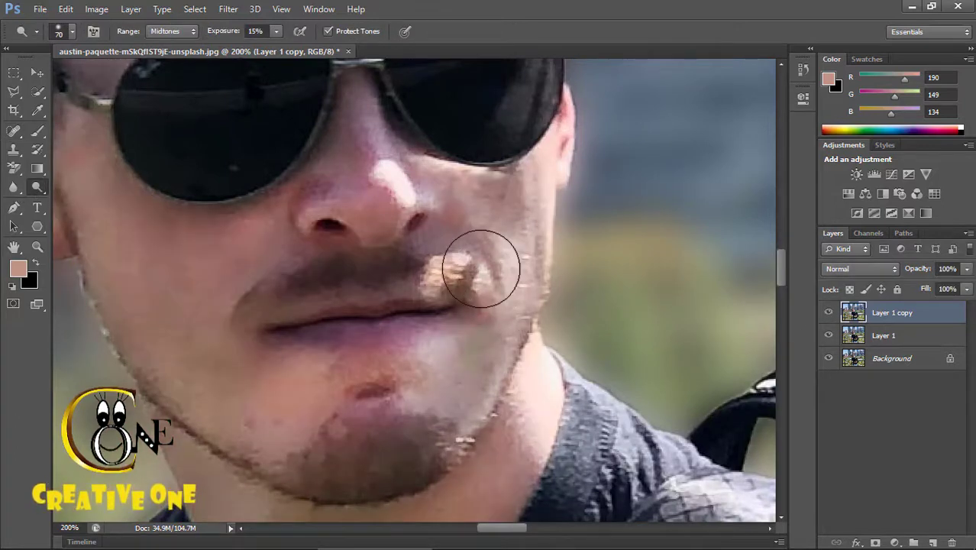
pyautogui.press('z')
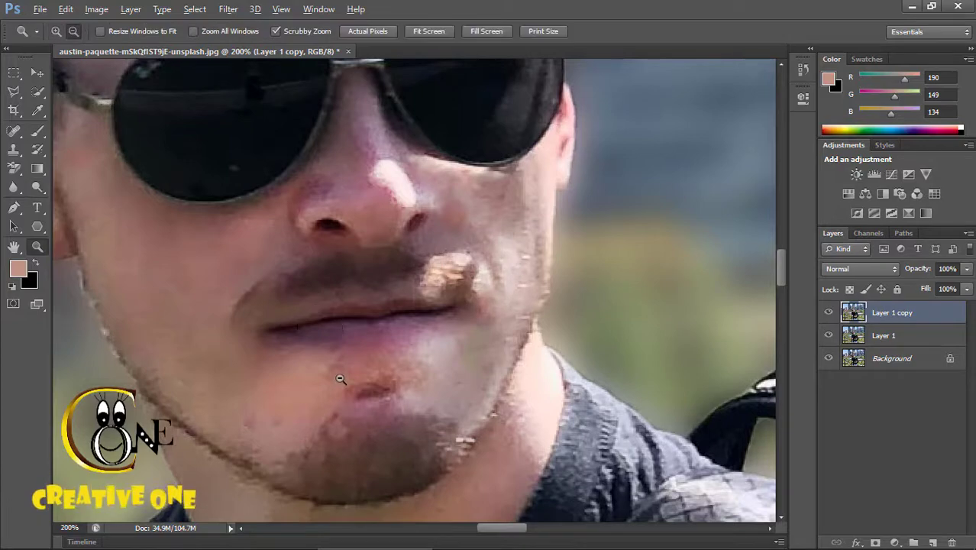
pyautogui.keyDown('alt'); pyautogui.click(340, 379); pyautogui.keyUp('alt')
pyautogui.keyDown('alt'); pyautogui.click(340, 379); pyautogui.keyUp('alt')
pyautogui.keyDown('alt'); pyautogui.click(370, 444); pyautogui.keyUp('alt')
pyautogui.keyDown('alt'); pyautogui.click(371, 445); pyautogui.keyUp('alt')
pyautogui.scroll(-4, 370, 444)
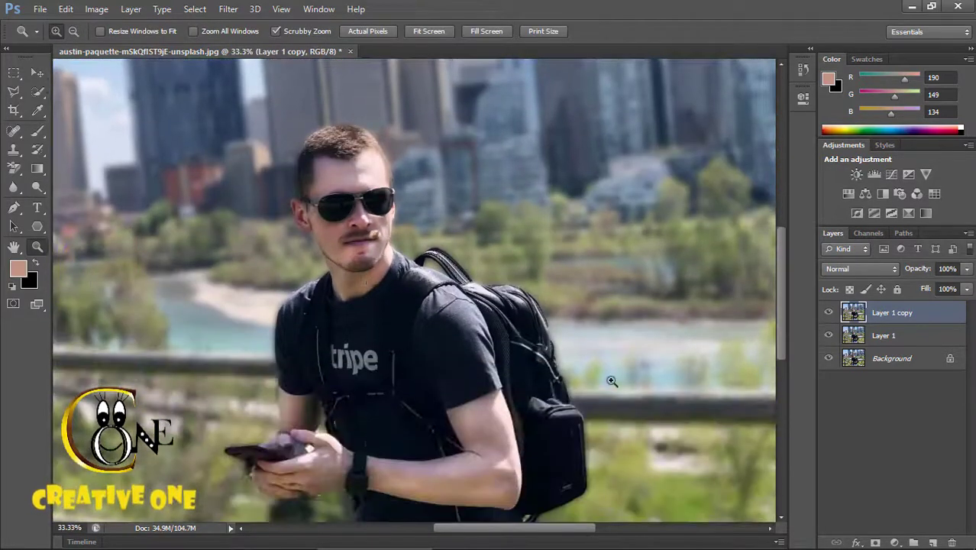
pyautogui.click(830, 315)
pyautogui.click(830, 315)
pyautogui.click(830, 316)
pyautogui.click(830, 316)
# - Lighten the cheek below the sunglasses with the Dodge tool at brush size 40 and 15% exposure, midtones range
pyautogui.click(314, 238)
pyautogui.click(333, 244)
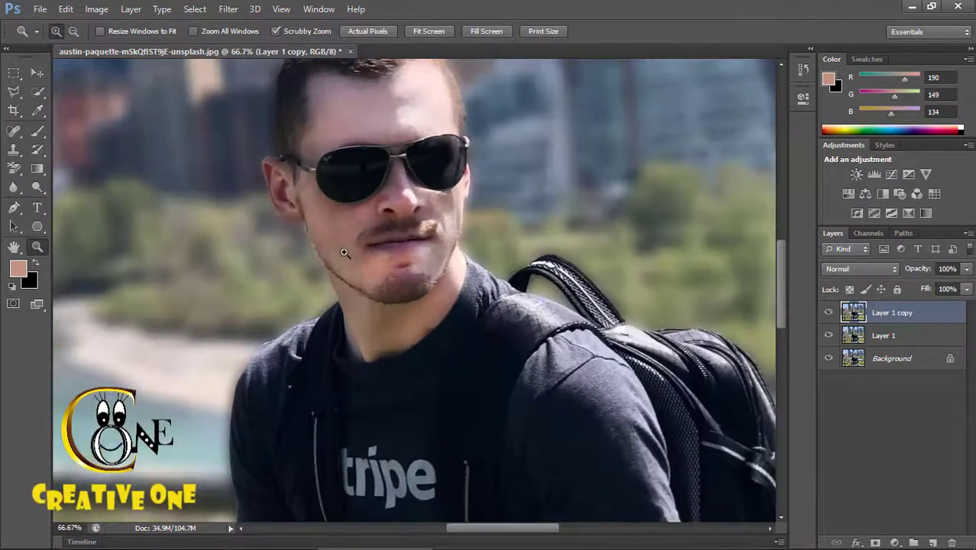
pyautogui.click(344, 253)
pyautogui.click(343, 252)
pyautogui.keyDown('alt'); pyautogui.click(324, 211); pyautogui.keyUp('alt')
pyautogui.click(35, 189)
pyautogui.rightClick(35, 189)
pyautogui.click(91, 187)
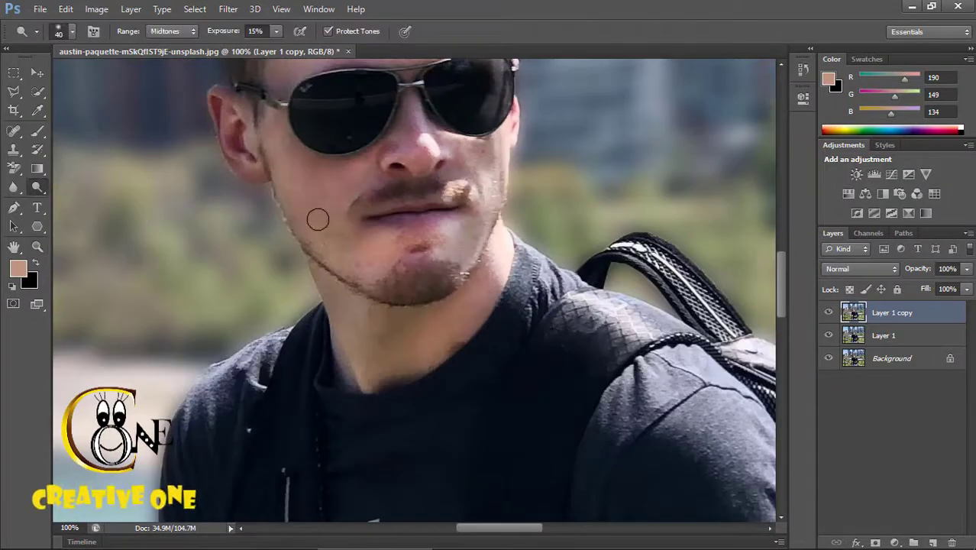
pyautogui.moveTo(318, 220)
pyautogui.mouseDown()
pyautogui.moveTo(357, 269)
pyautogui.moveTo(379, 247)
pyautogui.moveTo(333, 192)
pyautogui.moveTo(336, 173)
pyautogui.moveTo(290, 168)
pyautogui.moveTo(330, 198)
pyautogui.moveTo(368, 166)
pyautogui.mouseUp()
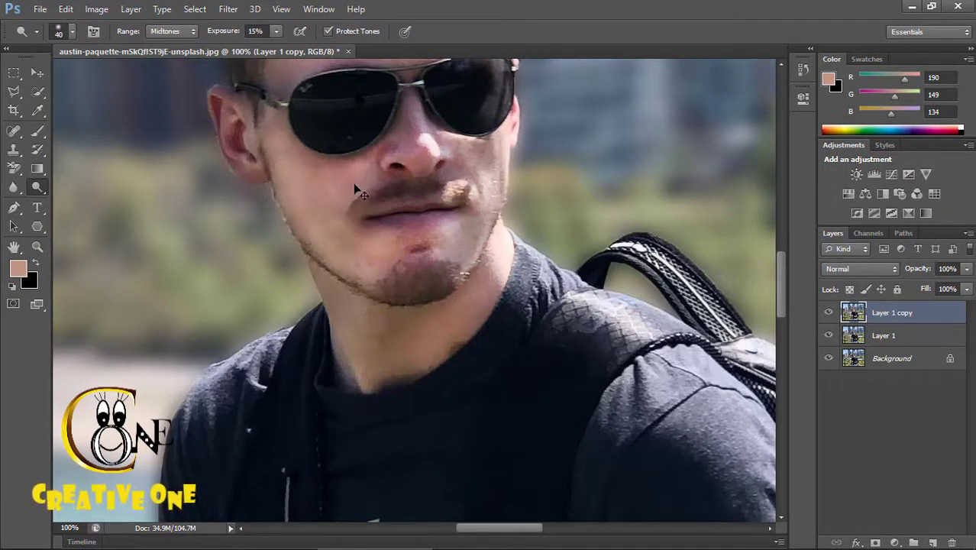
# - Select the Burn tool and compare the lightened cheek and figure at 33.33% zoom with Layer 1 copy hidden and shown
pyautogui.rightClick(35, 188)
pyautogui.click(95, 198)
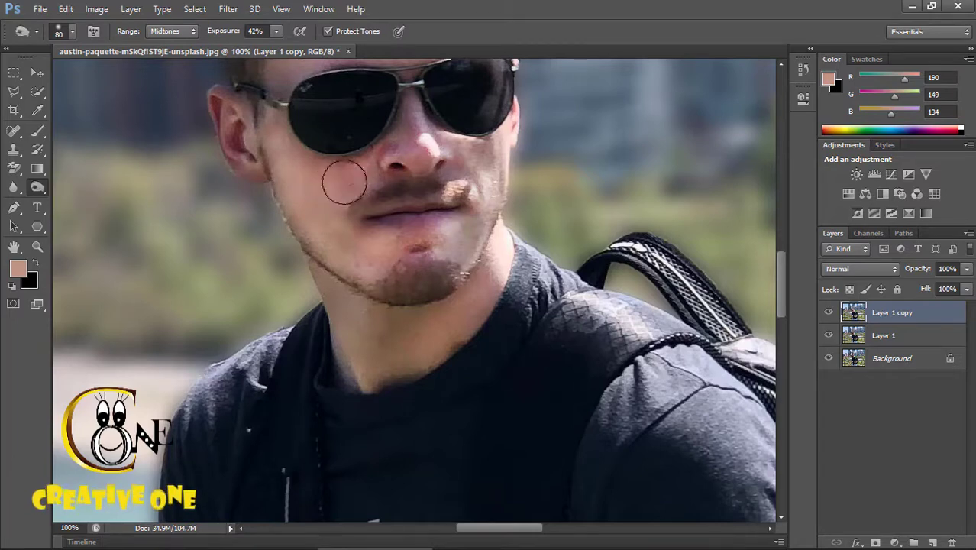
pyautogui.hotkey('alt', 'space')
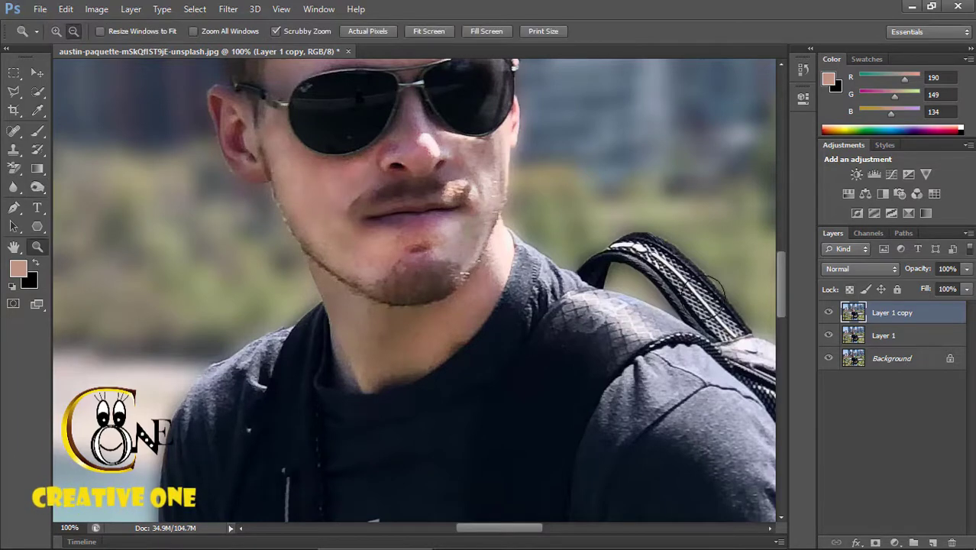
pyautogui.hotkey('alt', 'space')
pyautogui.keyDown('alt'); pyautogui.click(435, 328); pyautogui.keyUp('alt')
pyautogui.keyDown('alt'); pyautogui.click(435, 328); pyautogui.keyUp('alt')
pyautogui.keyDown('alt'); pyautogui.click(434, 328); pyautogui.keyUp('alt')
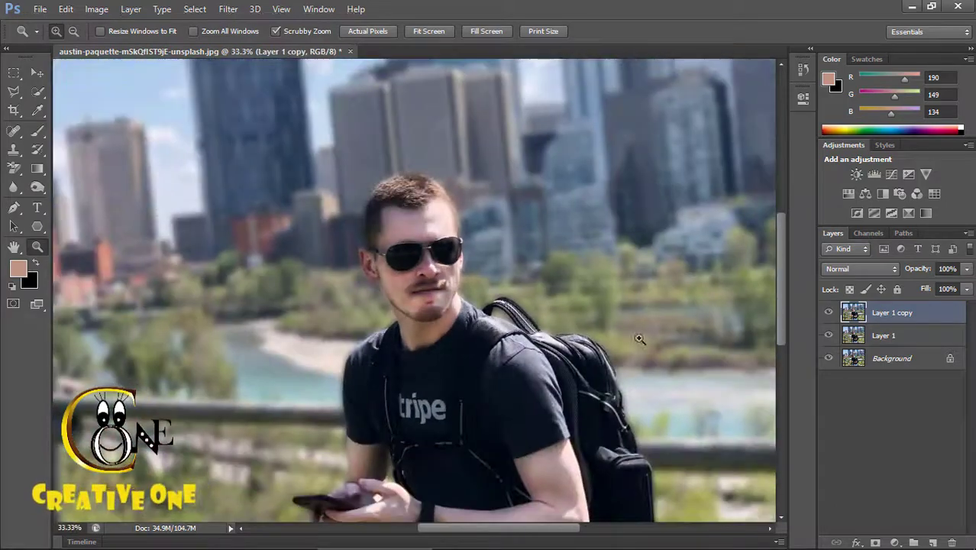
pyautogui.click(826, 314)
pyautogui.click(827, 314)
pyautogui.click(827, 314)
pyautogui.click(827, 314)
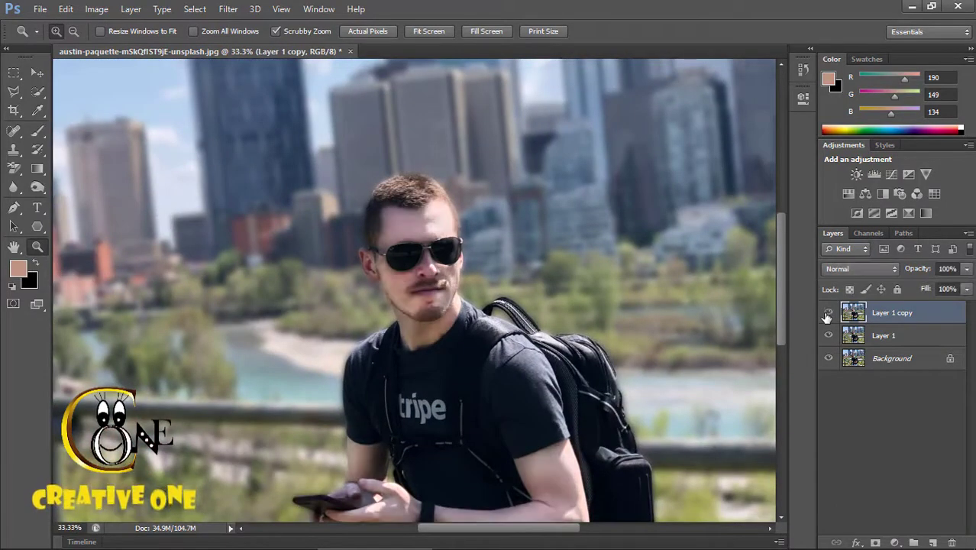
# - Darken the hair edge along the temple with the Burn tool at brush size 15 and 42% exposure, midtones range
pyautogui.scroll(-1, 425, 349)
pyautogui.scroll(3, 404, 337)
pyautogui.click(389, 330)
pyautogui.click(378, 336)
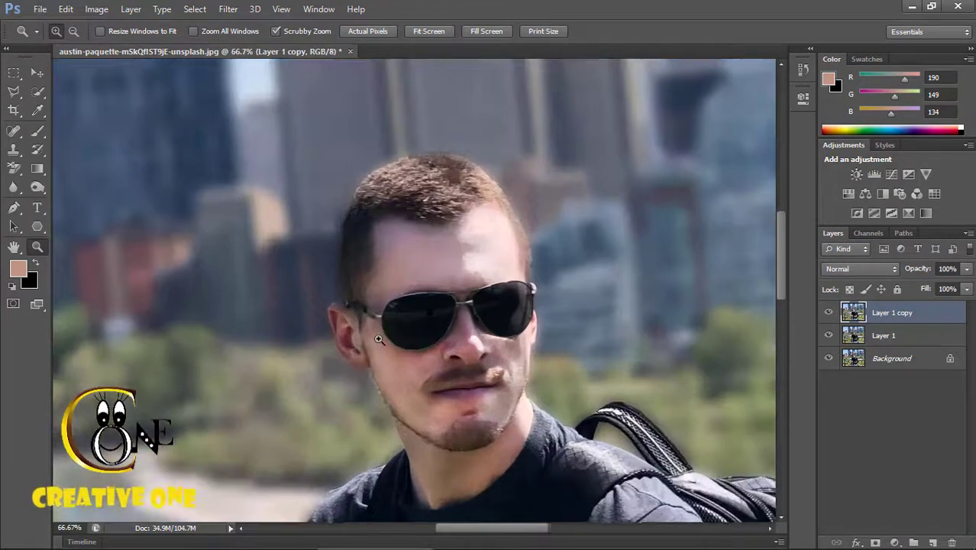
pyautogui.click(378, 337)
pyautogui.click(378, 337)
pyautogui.scroll(2, 420, 244)
pyautogui.scroll(-1, 419, 244)
pyautogui.scroll(3, 428, 246)
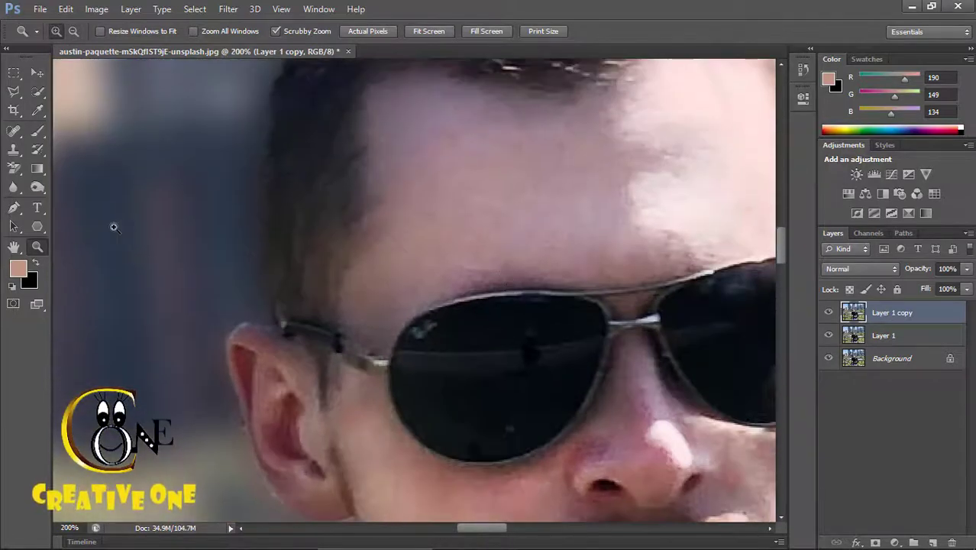
pyautogui.rightClick(39, 190)
pyautogui.click(91, 199)
pyautogui.press('[')
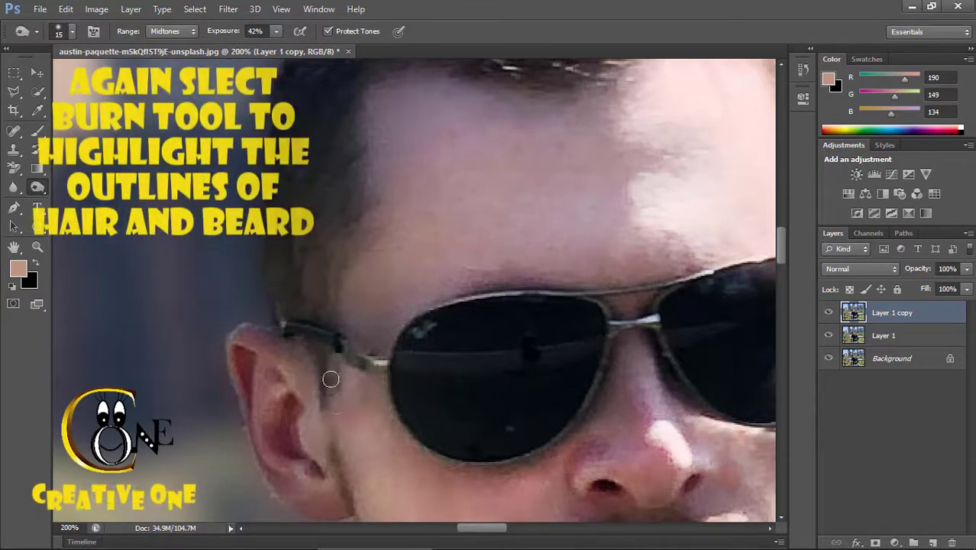
pyautogui.scroll(1, 340, 351)
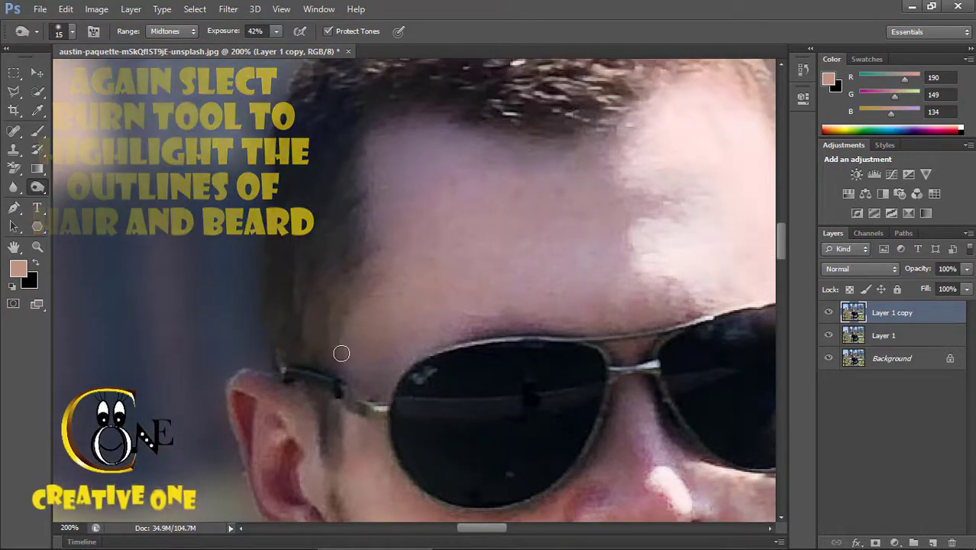
pyautogui.scroll(2, 333, 328)
pyautogui.moveTo(370, 353); pyautogui.dragTo(365, 264)
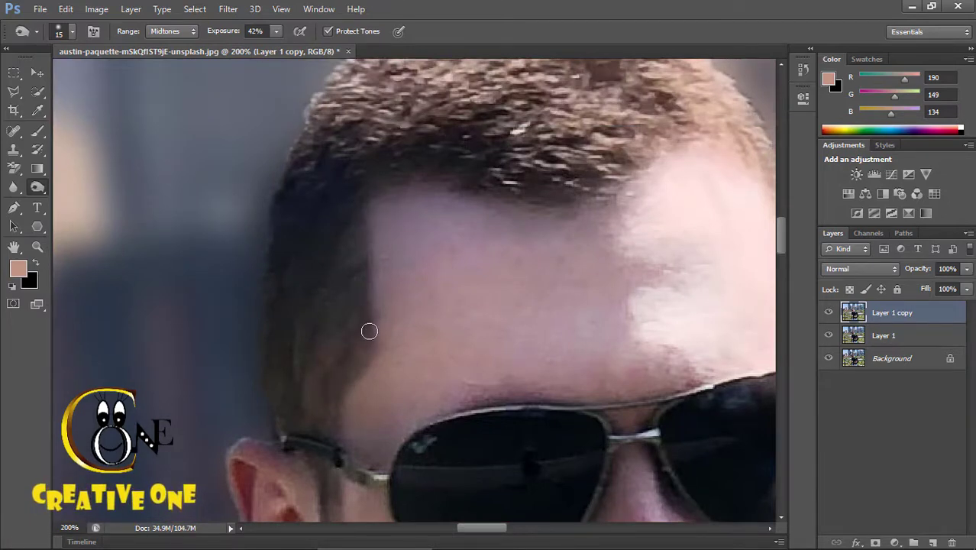
# - Darken the front hairline across the forehead to its sunlit corner with the Burn tool at brush size 15
pyautogui.moveTo(411, 197); pyautogui.dragTo(402, 191)
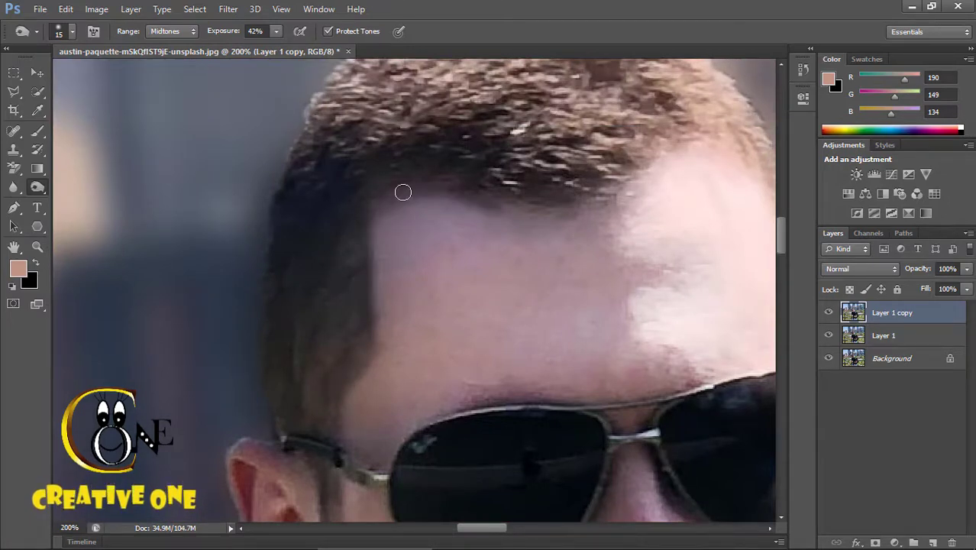
pyautogui.moveTo(563, 200); pyautogui.dragTo(649, 157)
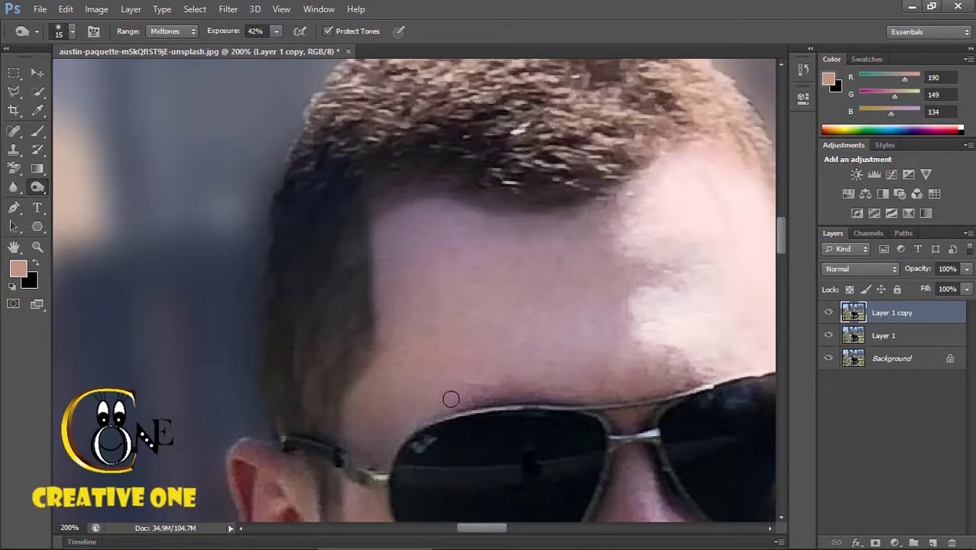
pyautogui.moveTo(487, 526); pyautogui.dragTo(513, 527)
pyautogui.scroll(1, 274, 261)
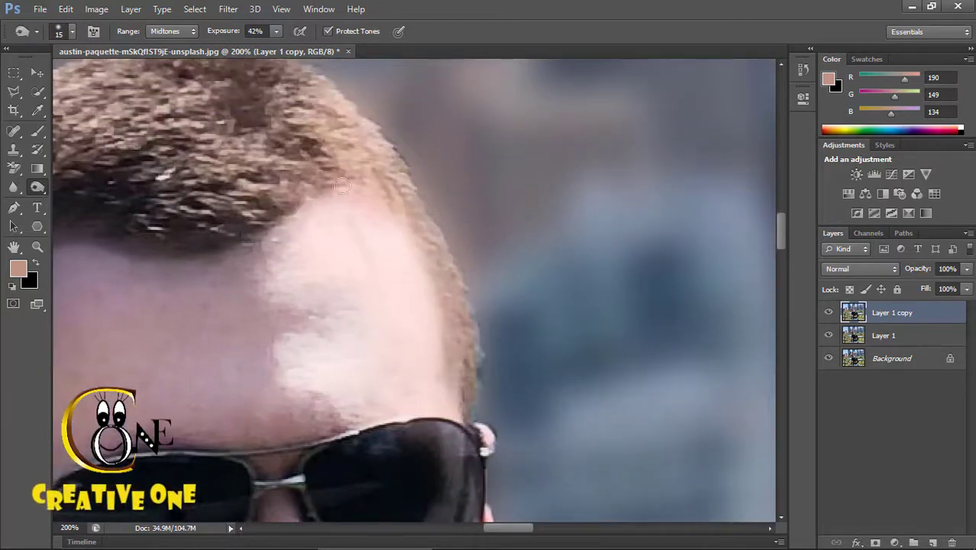
pyautogui.moveTo(408, 222)
pyautogui.mouseDown()
pyautogui.moveTo(341, 196)
pyautogui.moveTo(259, 228)
pyautogui.mouseUp()
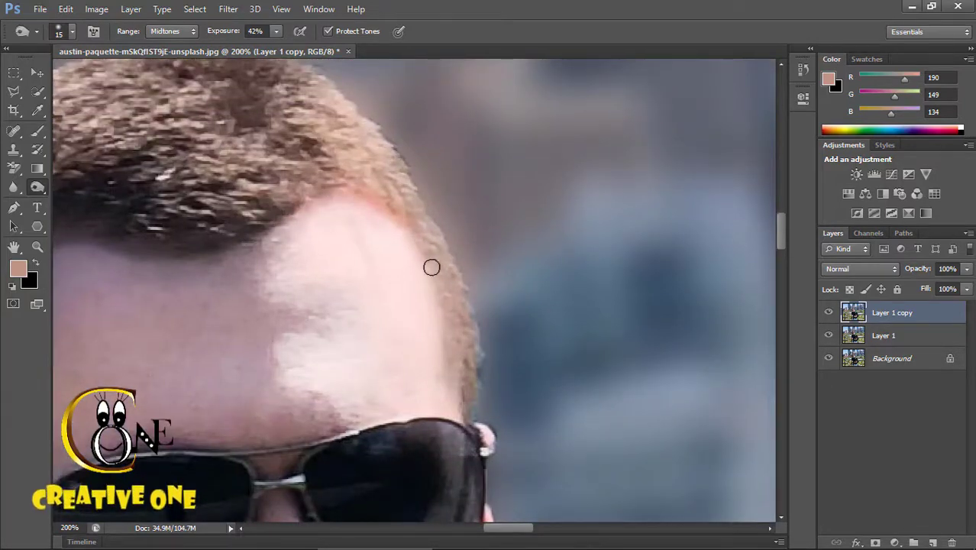
# - Darken the sunlit hair edge beside the forehead and up toward the crown with the Burn tool, enlarging the brush to 30
pyautogui.moveTo(411, 239)
pyautogui.mouseDown()
pyautogui.moveTo(278, 230)
pyautogui.moveTo(354, 201)
pyautogui.moveTo(436, 266)
pyautogui.moveTo(459, 367)
pyautogui.mouseUp()
pyautogui.moveTo(468, 401); pyautogui.dragTo(448, 293)
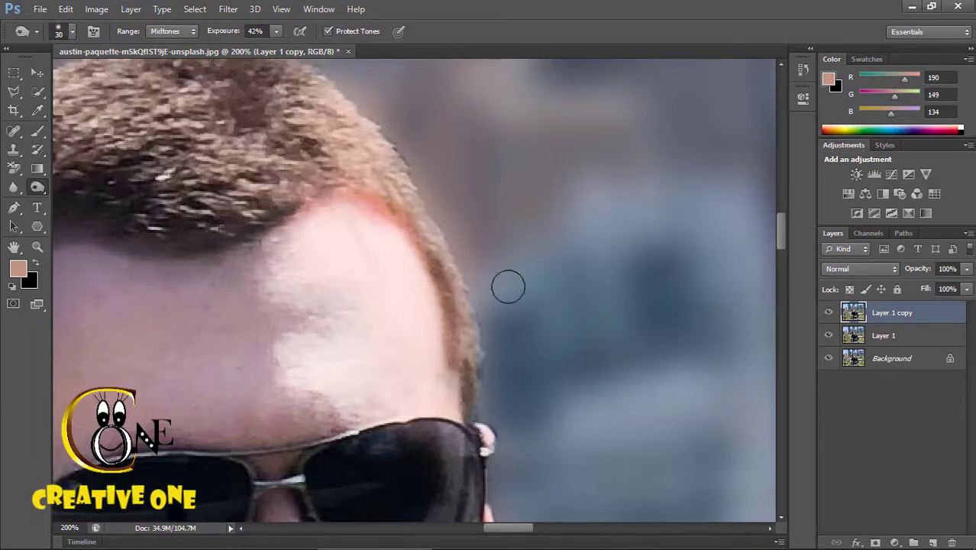
pyautogui.moveTo(468, 331)
pyautogui.mouseDown()
pyautogui.moveTo(405, 207)
pyautogui.moveTo(322, 142)
pyautogui.moveTo(393, 171)
pyautogui.mouseUp()
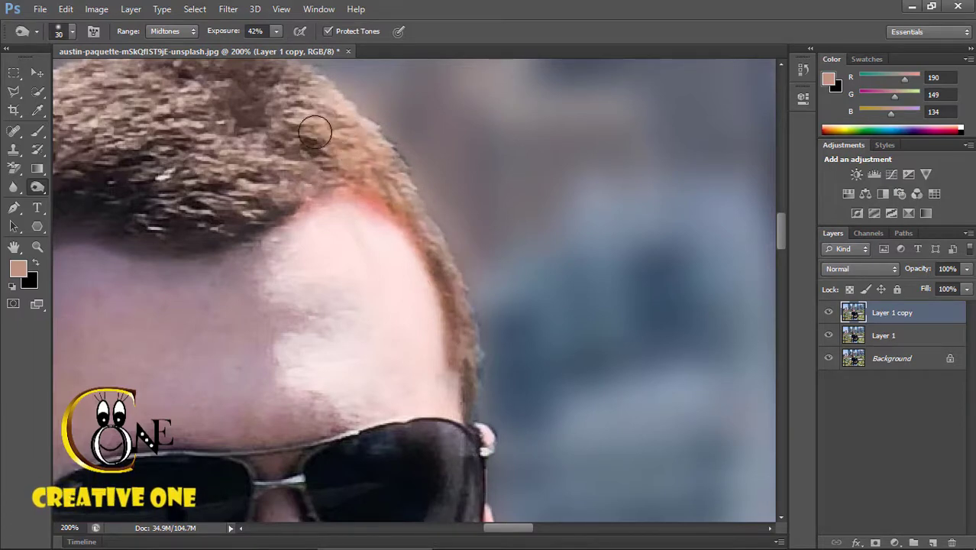
pyautogui.scroll(4, 224, 176)
pyautogui.moveTo(224, 177)
pyautogui.mouseDown()
pyautogui.moveTo(147, 153)
pyautogui.moveTo(101, 193)
pyautogui.moveTo(194, 202)
pyautogui.moveTo(189, 260)
pyautogui.moveTo(262, 264)
pyautogui.moveTo(233, 201)
pyautogui.moveTo(320, 210)
pyautogui.moveTo(365, 226)
pyautogui.moveTo(375, 261)
pyautogui.mouseUp()
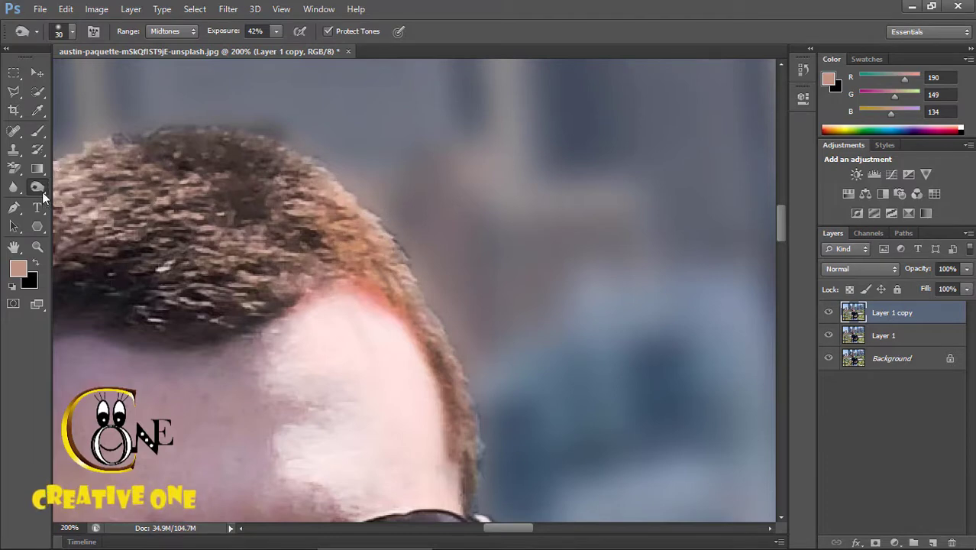
pyautogui.rightClick(41, 192)
pyautogui.click(80, 189)
pyautogui.press('alt')
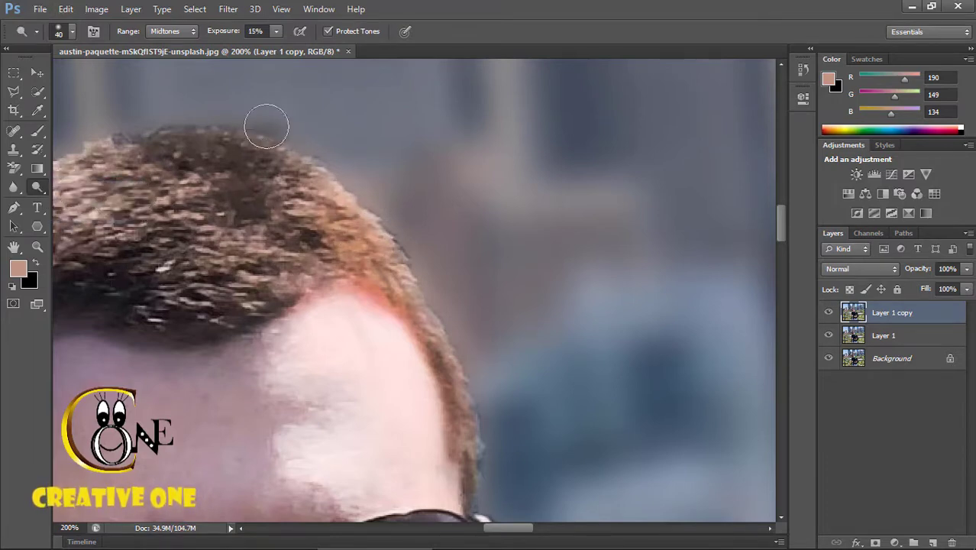
pyautogui.rightClick(41, 187)
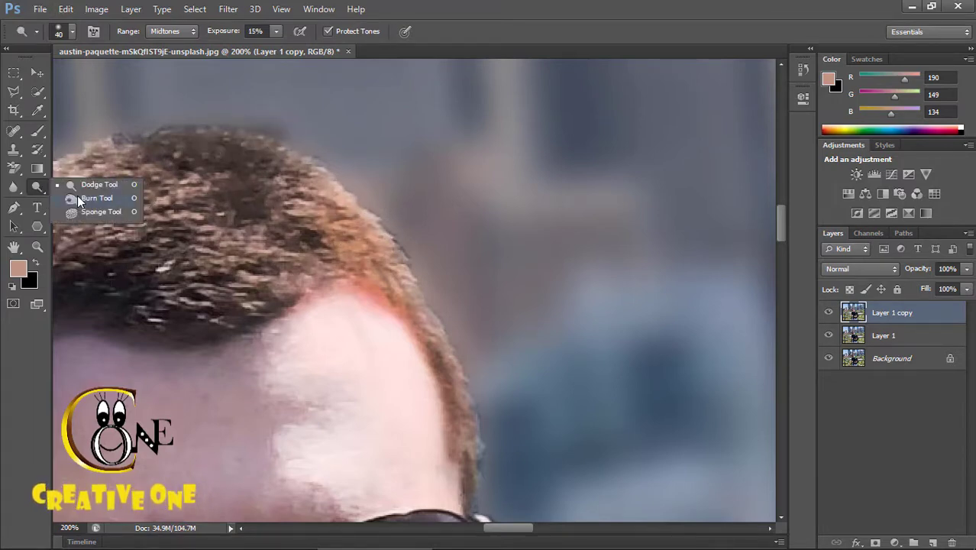
pyautogui.click(80, 200)
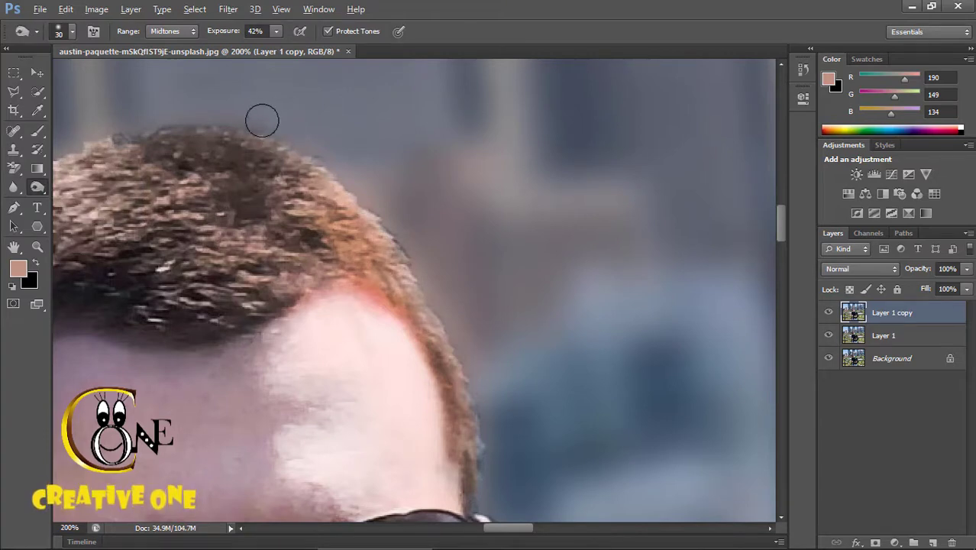
# - Darken the hair on top of the head with the Burn tool at brush size 30 and 42% exposure
pyautogui.moveTo(262, 120)
pyautogui.mouseDown()
pyautogui.moveTo(209, 157)
pyautogui.moveTo(231, 128)
pyautogui.moveTo(280, 142)
pyautogui.mouseUp()
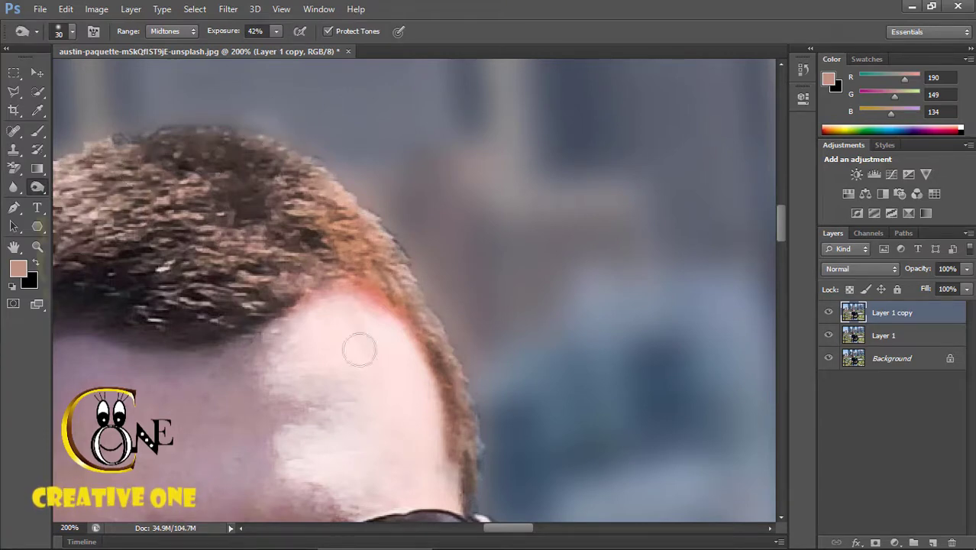
pyautogui.moveTo(508, 529); pyautogui.dragTo(471, 529)
pyautogui.moveTo(589, 206)
pyautogui.mouseDown()
pyautogui.moveTo(462, 278)
pyautogui.moveTo(516, 239)
pyautogui.moveTo(500, 208)
pyautogui.moveTo(625, 287)
pyautogui.mouseUp()
pyautogui.scroll(-1, 553, 292)
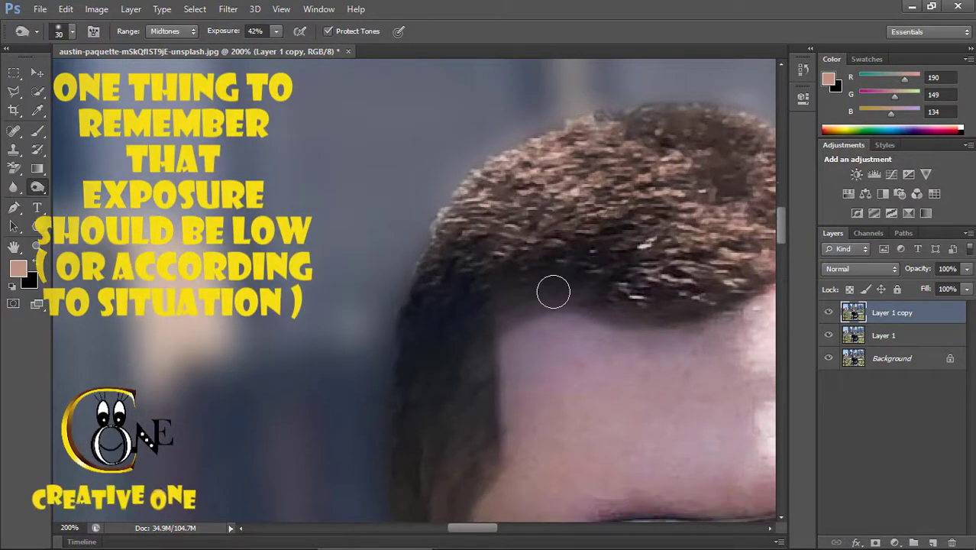
pyautogui.scroll(-5, 442, 338)
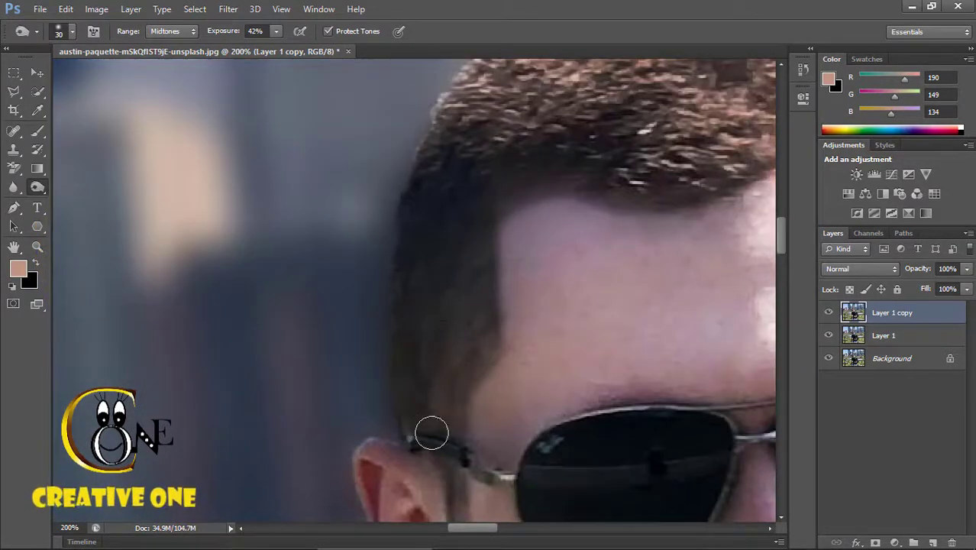
pyautogui.scroll(-7, 440, 393)
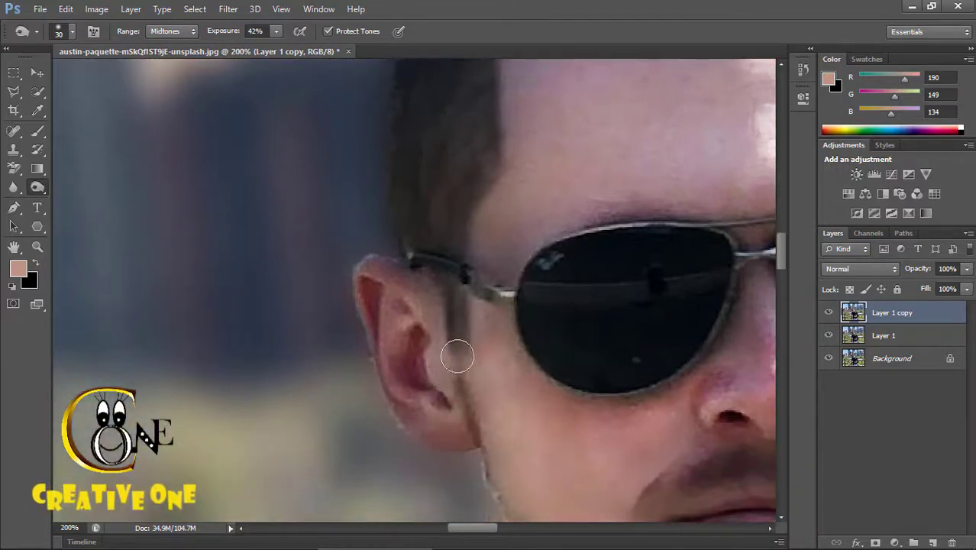
# - Darken the sunglasses lenses with the Burn tool at brush size 50, comparing the last stroke undone and redone
pyautogui.moveTo(481, 527); pyautogui.dragTo(502, 528)
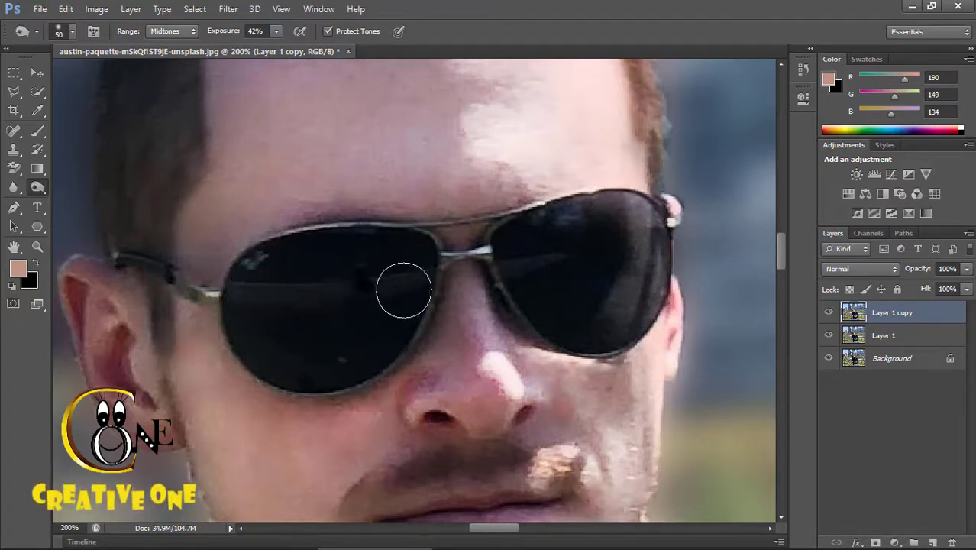
pyautogui.moveTo(591, 220); pyautogui.dragTo(617, 282)
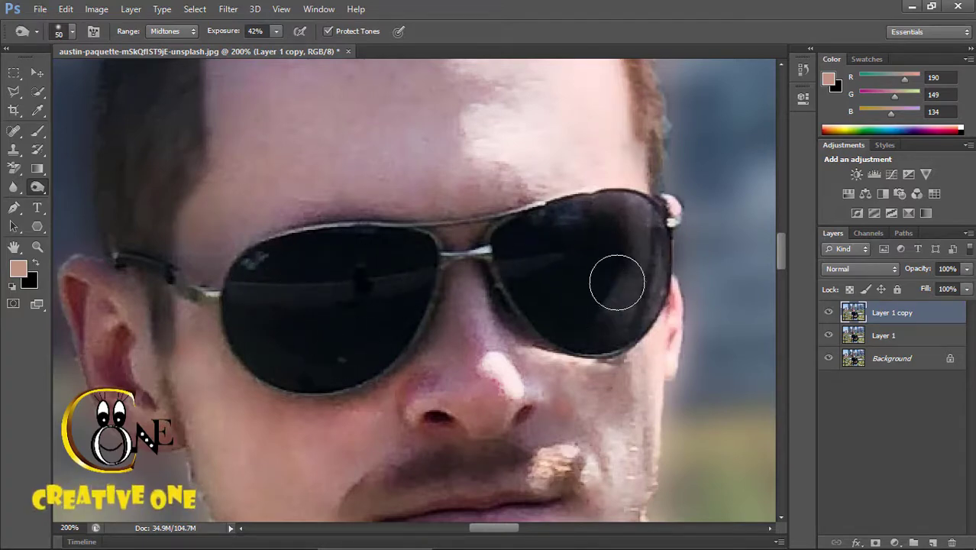
pyautogui.hotkey('ctrl', 'z')
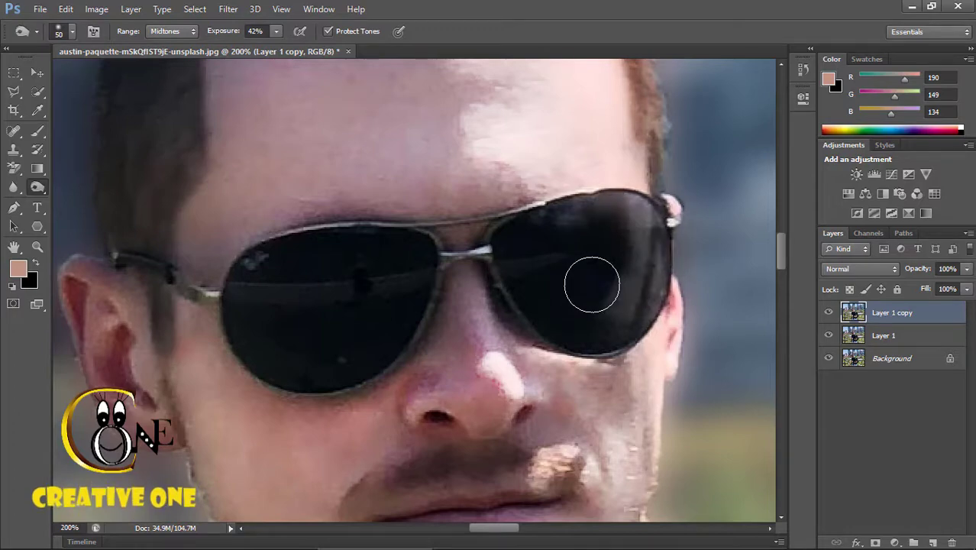
pyautogui.hotkey('ctrl', 'z')
# - Compare the man's darkened hair and sunglasses at 25% zoom with Layer 1 copy hidden and shown
pyautogui.press('z')
pyautogui.keyDown('alt'); pyautogui.click(481, 359); pyautogui.keyUp('alt')
pyautogui.scroll(-5, 481, 359)
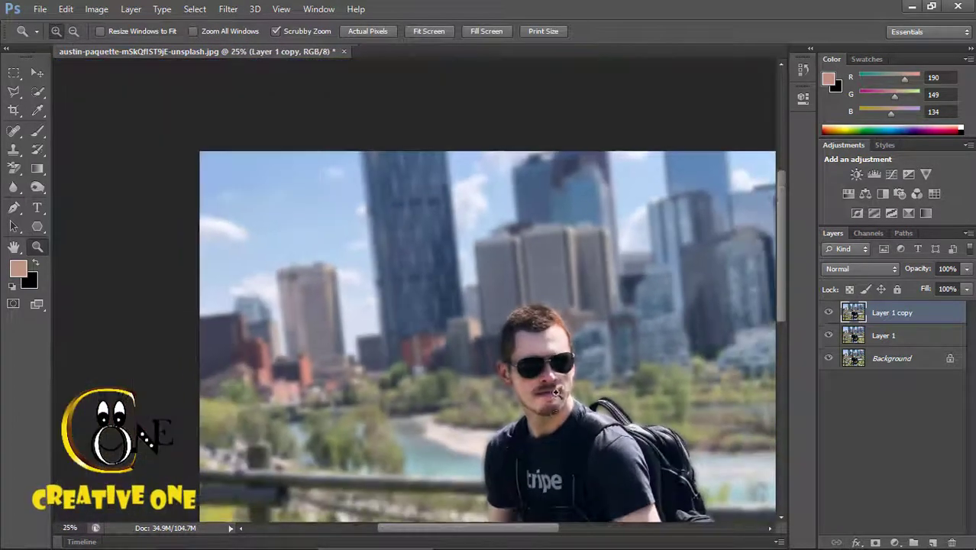
pyautogui.scroll(-2, 659, 468)
pyautogui.keyDown('alt'); pyautogui.click(659, 468); pyautogui.keyUp('alt')
pyautogui.click(396, 242)
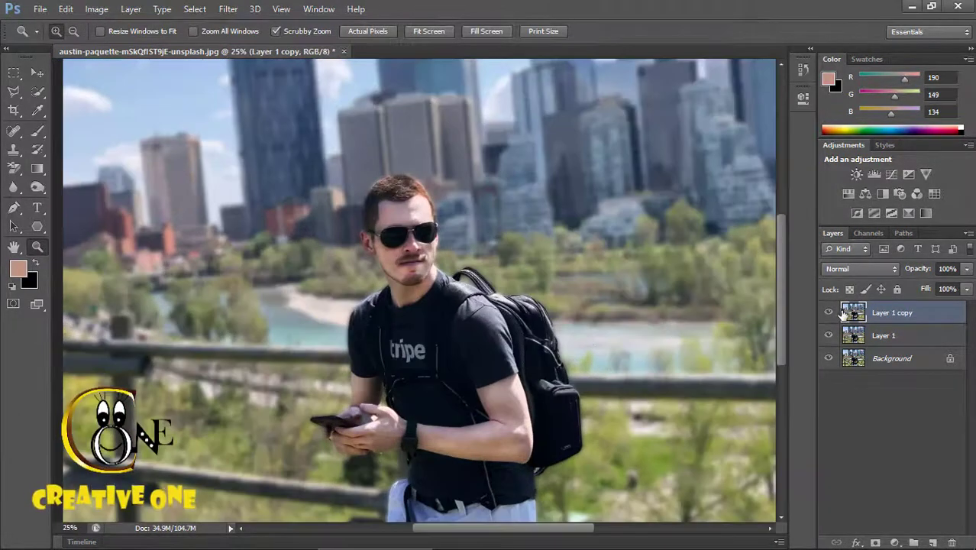
pyautogui.click(832, 313)
pyautogui.click(831, 313)
pyautogui.click(831, 313)
pyautogui.click(831, 313)
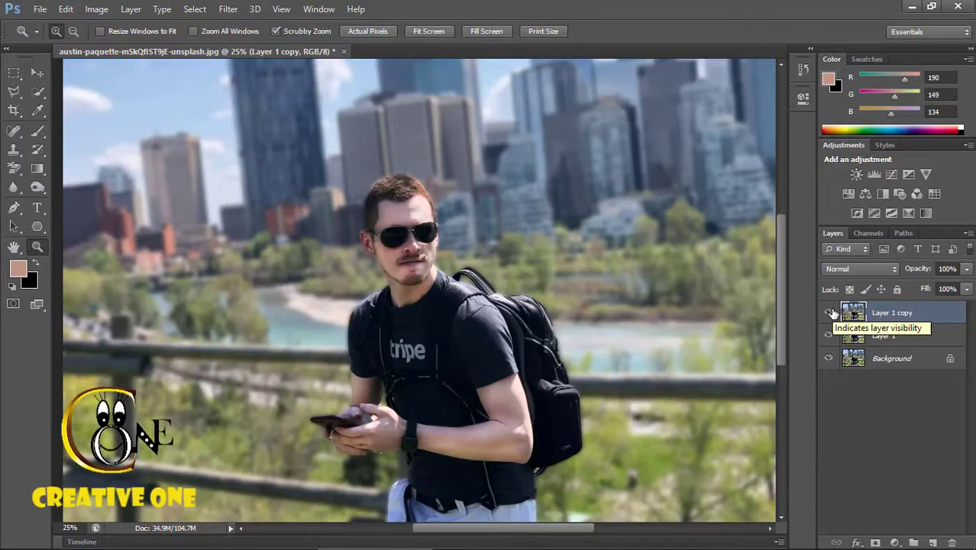
pyautogui.click(832, 313)
pyautogui.click(832, 313)
# - Crop the image narrower by trimming both sides around the man
pyautogui.scroll(-1, 195, 275)
pyautogui.scroll(-1, 195, 275)
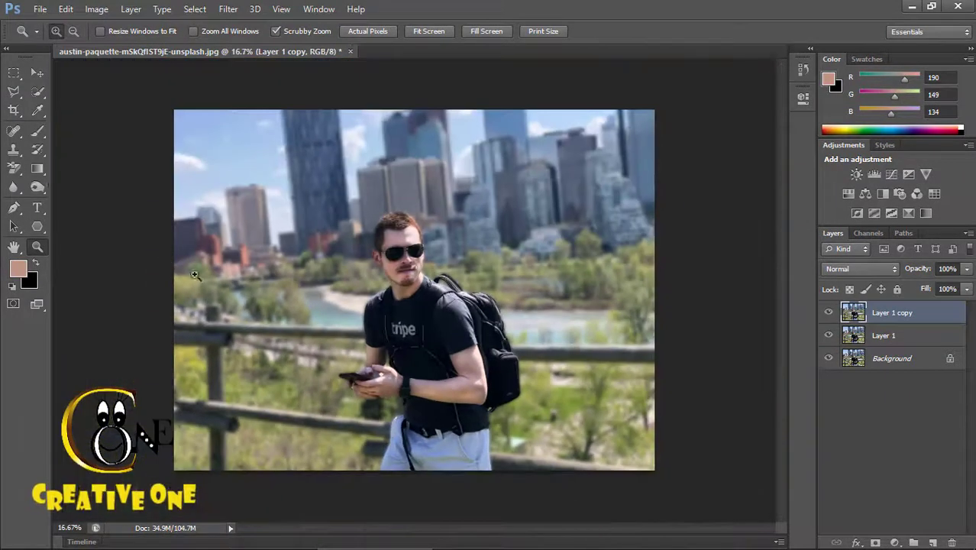
pyautogui.rightClick(16, 112)
pyautogui.moveTo(177, 290); pyautogui.dragTo(223, 290)
pyautogui.moveTo(605, 293); pyautogui.dragTo(566, 289)
pyautogui.press('Return')
# - Compare the cropped image at 25% zoom with Layer 1 copy hidden and shown
pyautogui.press('z')
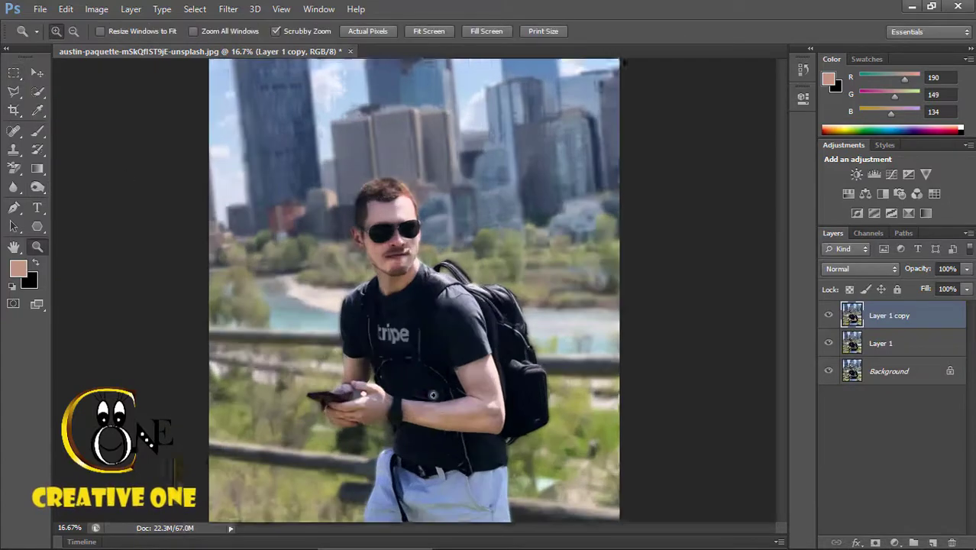
pyautogui.click(433, 394)
pyautogui.click(829, 316)
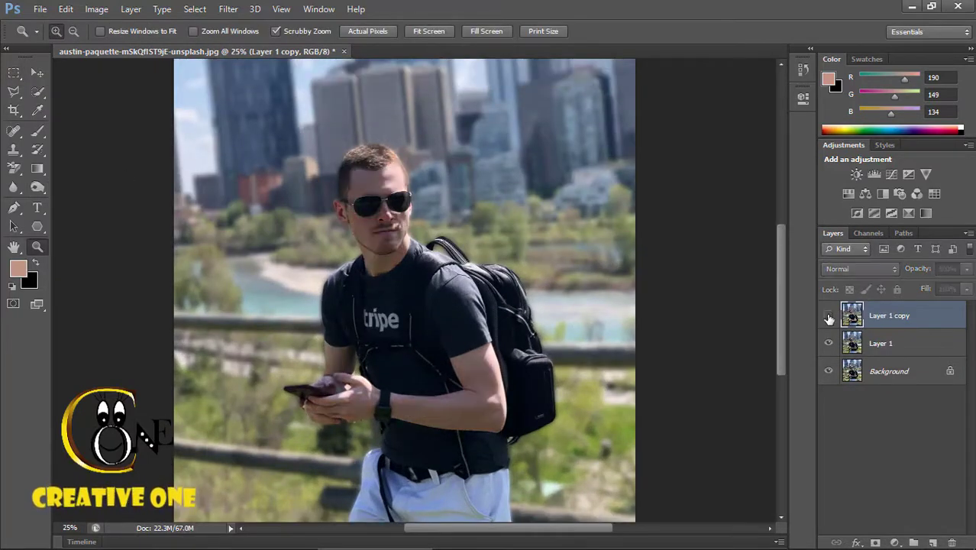
pyautogui.click(828, 316)
pyautogui.click(828, 316)
pyautogui.click(829, 316)
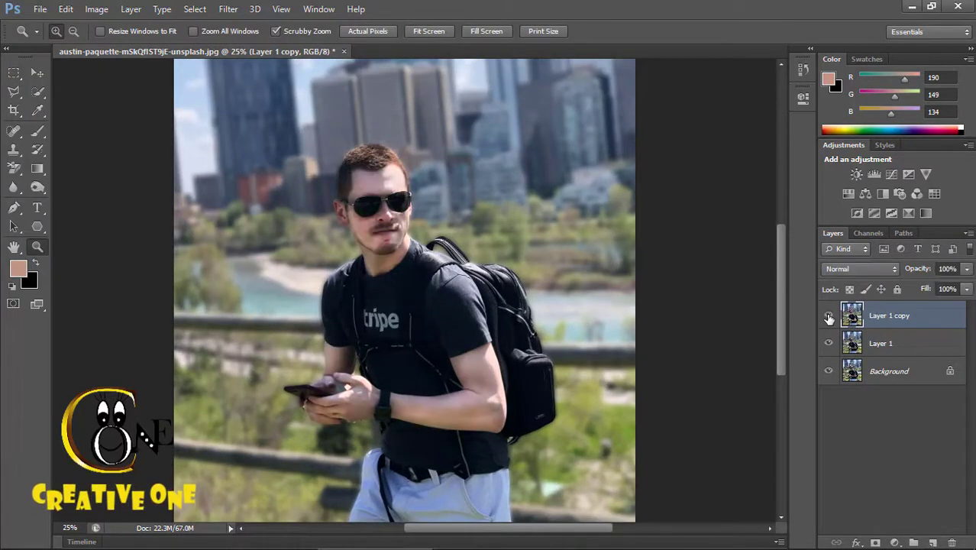
# - Darken the T-shirt's sleeve and chest, including the logo, with the Burn tool at brush size 300 and 42% exposure
pyautogui.click(452, 373)
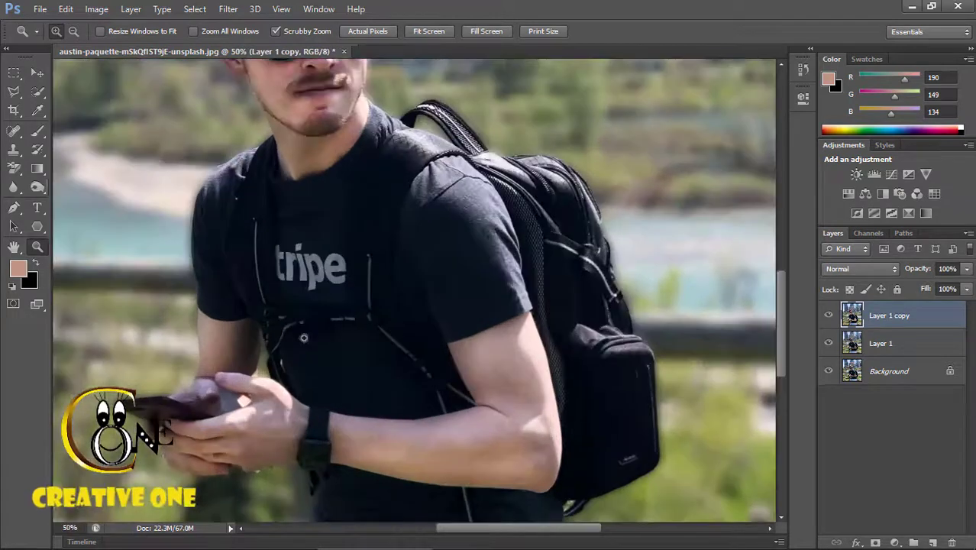
pyautogui.rightClick(36, 187)
pyautogui.click(89, 198)
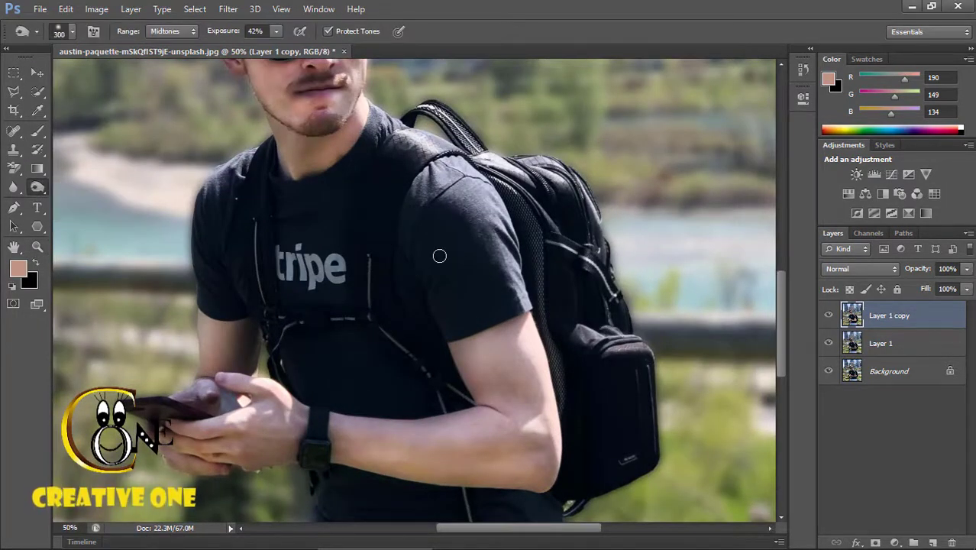
pyautogui.moveTo(458, 244)
pyautogui.mouseDown()
pyautogui.moveTo(444, 202)
pyautogui.moveTo(458, 210)
pyautogui.moveTo(403, 216)
pyautogui.mouseUp()
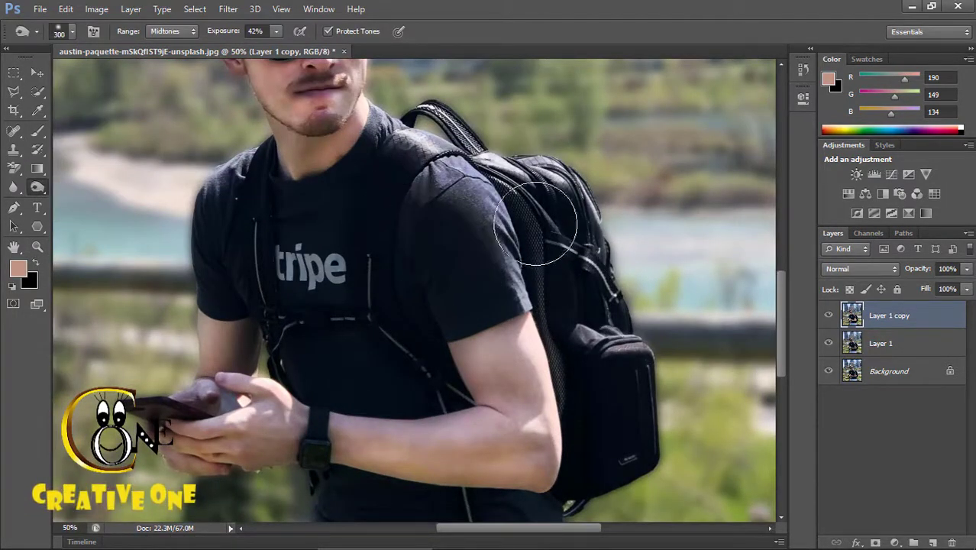
pyautogui.moveTo(350, 316)
pyautogui.mouseDown()
pyautogui.moveTo(307, 327)
pyautogui.moveTo(228, 208)
pyautogui.moveTo(261, 265)
pyautogui.moveTo(234, 280)
pyautogui.moveTo(360, 277)
pyautogui.mouseUp()
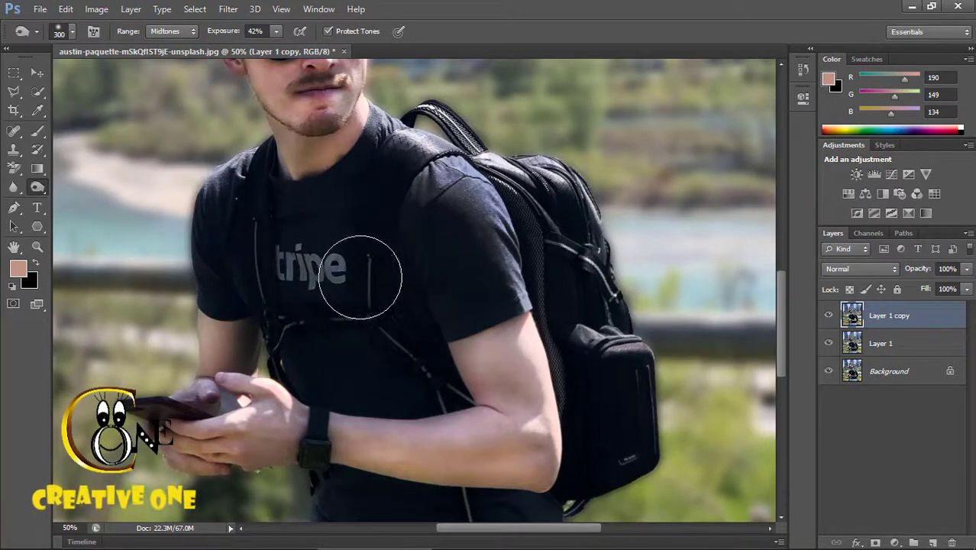
# - Darken the lower T-shirt, backpack and shoulder strap with the Burn tool at 42% exposure, using brush sizes 300 and 200
pyautogui.scroll(-4, 372, 309)
pyautogui.moveTo(340, 366)
pyautogui.mouseDown()
pyautogui.moveTo(454, 387)
pyautogui.moveTo(468, 404)
pyautogui.moveTo(573, 345)
pyautogui.mouseUp()
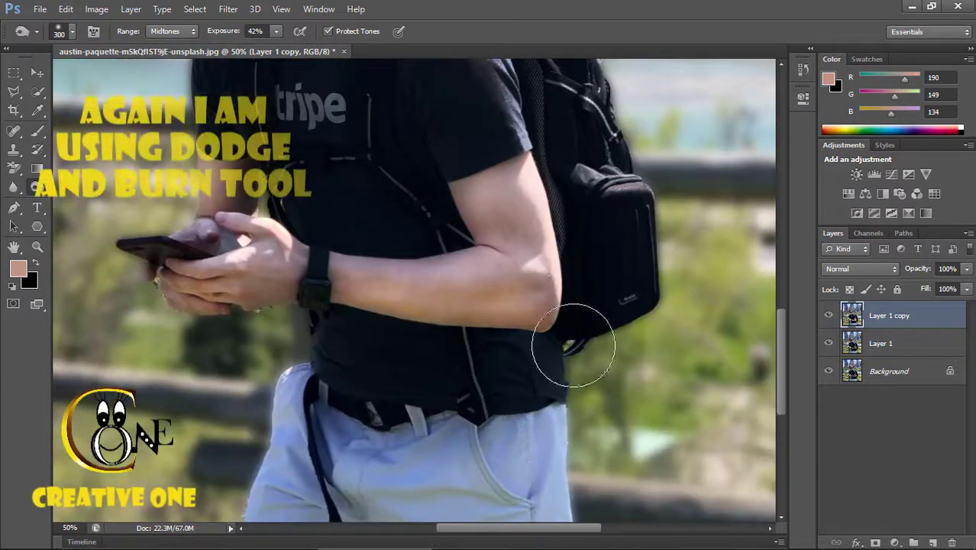
pyautogui.scroll(3, 616, 303)
pyautogui.press('[')
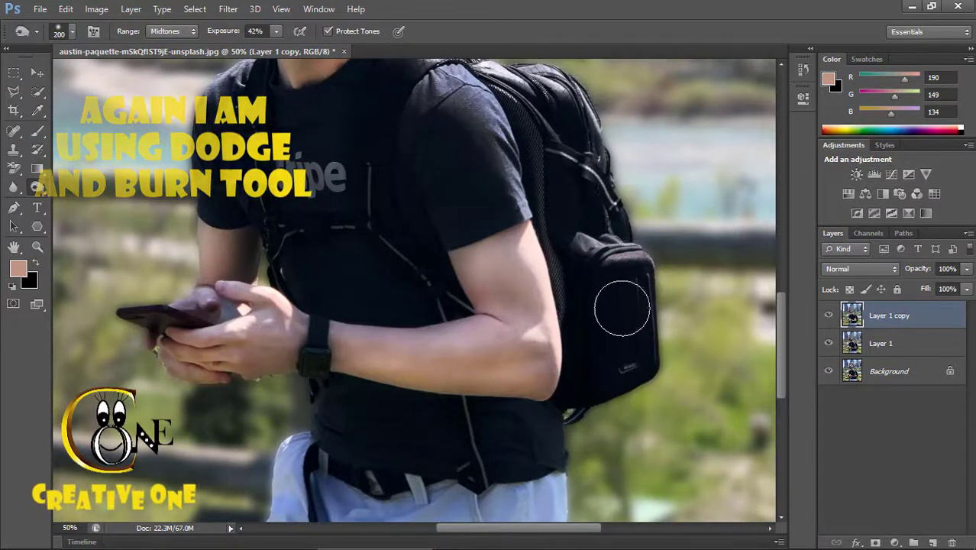
pyautogui.scroll(3, 571, 190)
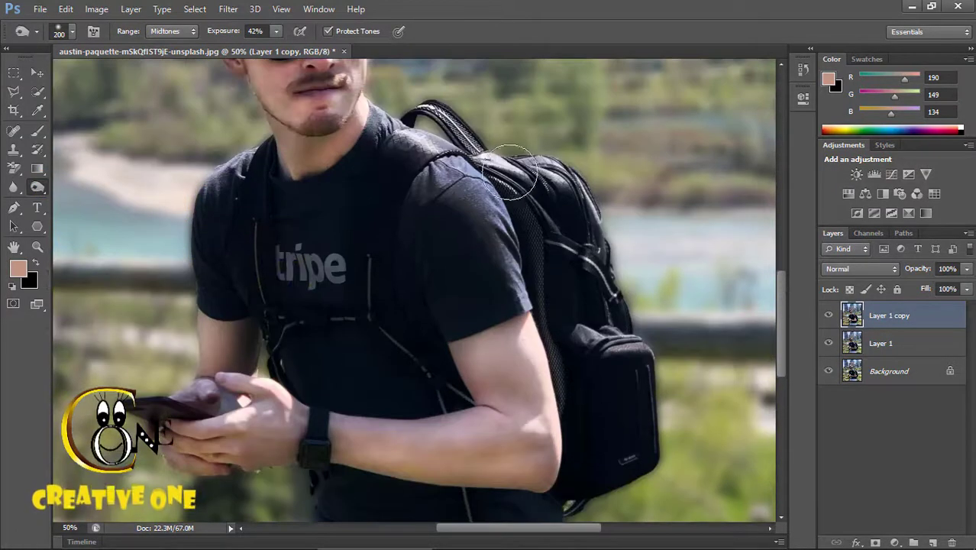
pyautogui.moveTo(521, 185); pyautogui.dragTo(417, 197)
# - Brighten the letters of the T-shirt's logo with the Dodge tool at brush size 20 and 72% exposure
pyautogui.press('z')
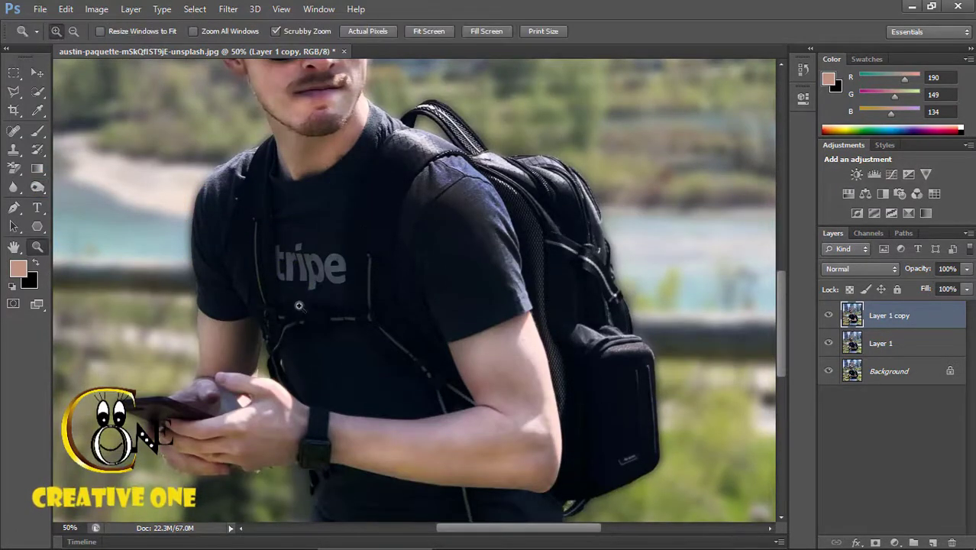
pyautogui.click(288, 297)
pyautogui.click(288, 297)
pyautogui.click(289, 297)
pyautogui.click(38, 188)
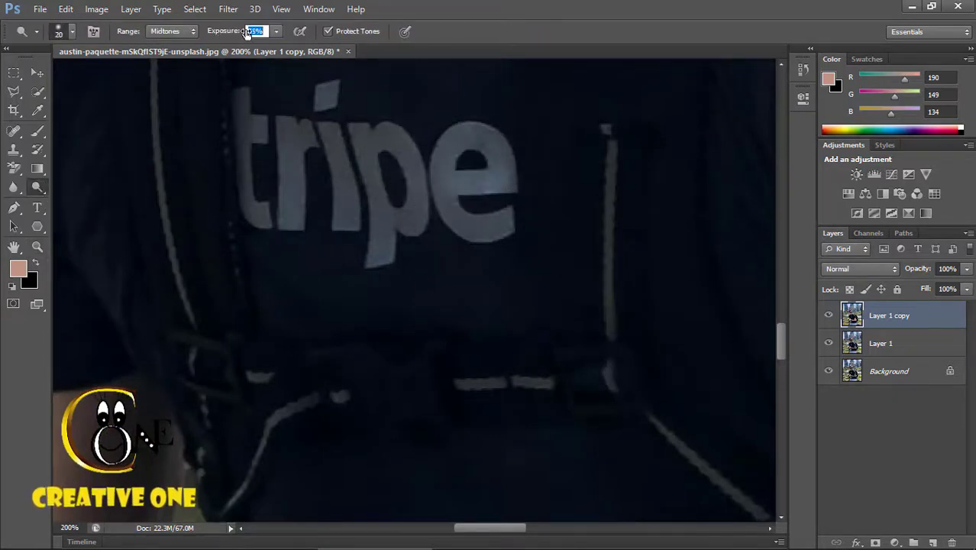
pyautogui.moveTo(446, 191)
pyautogui.mouseDown()
pyautogui.moveTo(483, 190)
pyautogui.moveTo(499, 157)
pyautogui.moveTo(451, 142)
pyautogui.moveTo(442, 184)
pyautogui.moveTo(461, 213)
pyautogui.moveTo(509, 226)
pyautogui.moveTo(459, 215)
pyautogui.moveTo(491, 223)
pyautogui.moveTo(451, 200)
pyautogui.moveTo(466, 226)
pyautogui.moveTo(490, 229)
pyautogui.moveTo(453, 149)
pyautogui.moveTo(443, 180)
pyautogui.moveTo(470, 140)
pyautogui.moveTo(457, 185)
pyautogui.mouseUp()
pyautogui.moveTo(375, 148)
pyautogui.mouseDown()
pyautogui.moveTo(421, 198)
pyautogui.moveTo(387, 208)
pyautogui.moveTo(374, 152)
pyautogui.moveTo(380, 255)
pyautogui.moveTo(381, 219)
pyautogui.moveTo(406, 222)
pyautogui.moveTo(394, 142)
pyautogui.moveTo(363, 141)
pyautogui.moveTo(385, 226)
pyautogui.mouseUp()
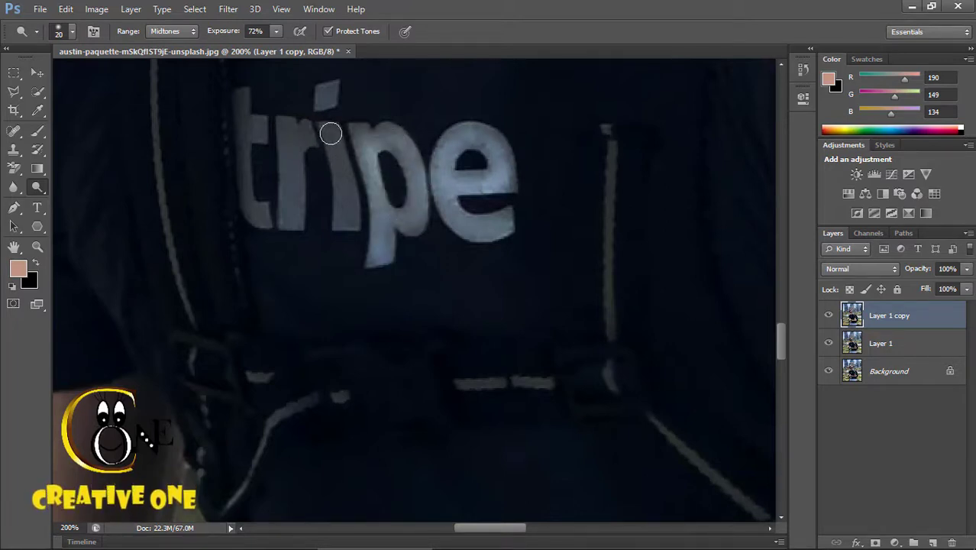
pyautogui.moveTo(330, 134)
pyautogui.mouseDown()
pyautogui.moveTo(348, 223)
pyautogui.moveTo(343, 148)
pyautogui.moveTo(338, 174)
pyautogui.moveTo(322, 100)
pyautogui.moveTo(358, 144)
pyautogui.moveTo(356, 127)
pyautogui.moveTo(410, 161)
pyautogui.moveTo(398, 220)
pyautogui.moveTo(368, 162)
pyautogui.moveTo(376, 252)
pyautogui.mouseUp()
pyautogui.moveTo(505, 167); pyautogui.dragTo(484, 142)
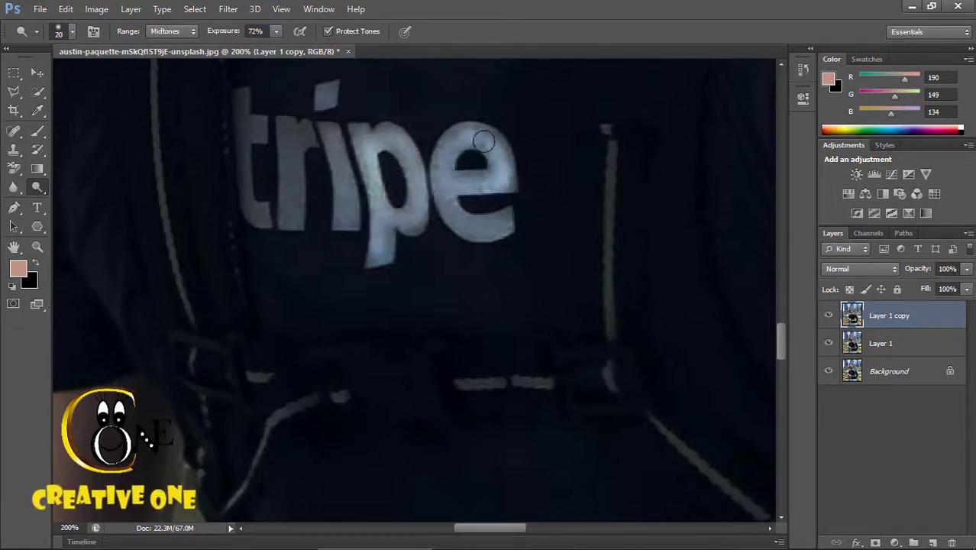
pyautogui.moveTo(289, 135)
pyautogui.mouseDown()
pyautogui.moveTo(292, 220)
pyautogui.moveTo(307, 137)
pyautogui.mouseUp()
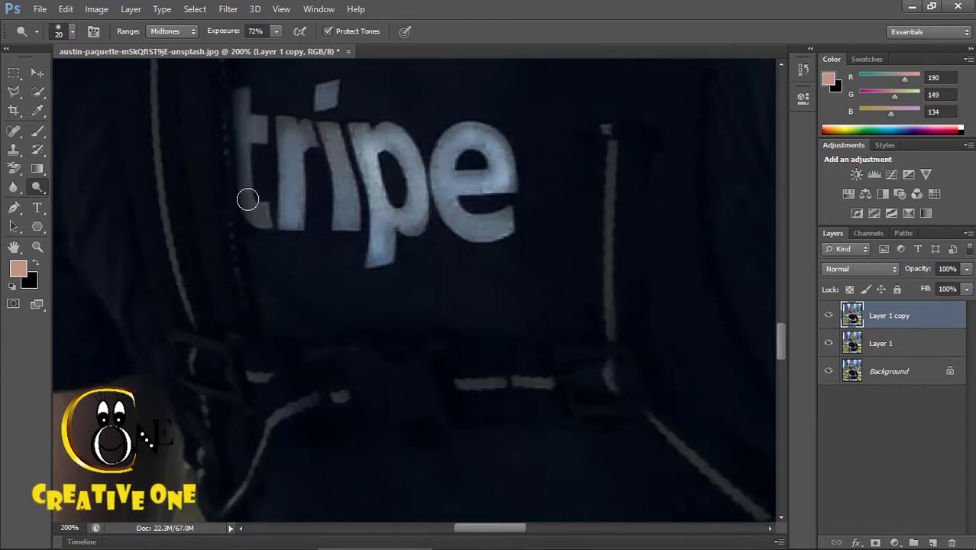
pyautogui.moveTo(246, 158); pyautogui.dragTo(261, 217)
pyautogui.moveTo(244, 147)
pyautogui.mouseDown()
pyautogui.moveTo(290, 139)
pyautogui.moveTo(284, 127)
pyautogui.moveTo(292, 214)
pyautogui.moveTo(304, 134)
pyautogui.moveTo(337, 133)
pyautogui.moveTo(346, 227)
pyautogui.moveTo(362, 130)
pyautogui.moveTo(378, 199)
pyautogui.mouseUp()
pyautogui.moveTo(399, 231); pyautogui.dragTo(419, 211)
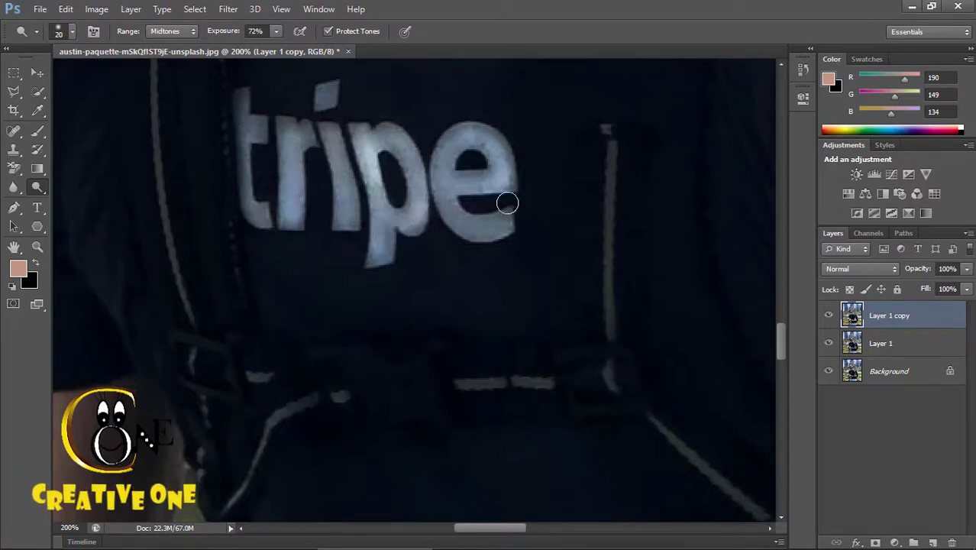
pyautogui.moveTo(510, 180)
pyautogui.mouseDown()
pyautogui.moveTo(466, 128)
pyautogui.moveTo(441, 149)
pyautogui.moveTo(440, 193)
pyautogui.moveTo(463, 225)
pyautogui.mouseUp()
pyautogui.moveTo(336, 133)
pyautogui.mouseDown()
pyautogui.moveTo(348, 203)
pyautogui.moveTo(335, 169)
pyautogui.mouseUp()
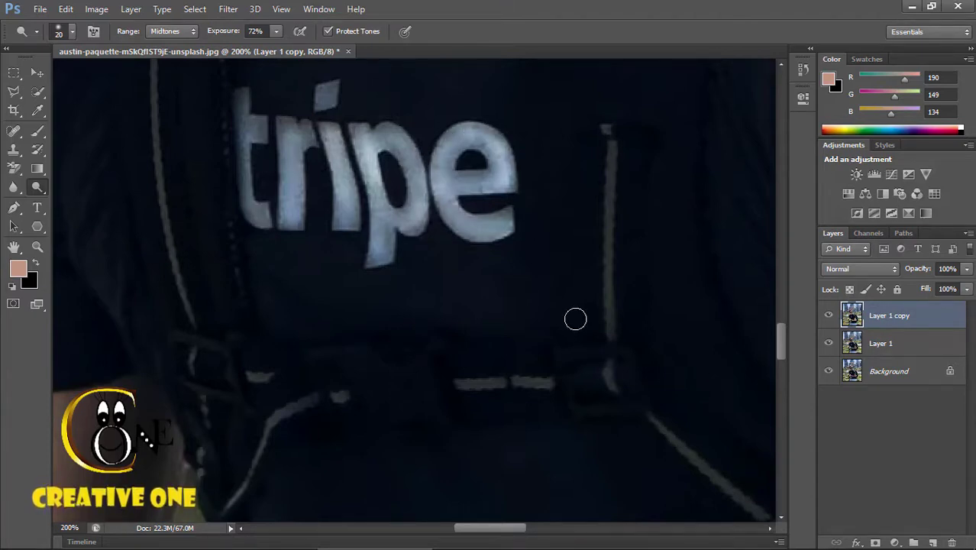
# - Compare the darkened clothing and brightened logo at 33.3% zoom with Layer 1 copy hidden and shown
pyautogui.press('z')
pyautogui.keyDown('alt'); pyautogui.click(518, 304); pyautogui.keyUp('alt')
pyautogui.keyDown('alt'); pyautogui.click(520, 306); pyautogui.keyUp('alt')
pyautogui.keyDown('alt'); pyautogui.click(553, 325); pyautogui.keyUp('alt')
pyautogui.keyDown('alt'); pyautogui.click(643, 368); pyautogui.keyUp('alt')
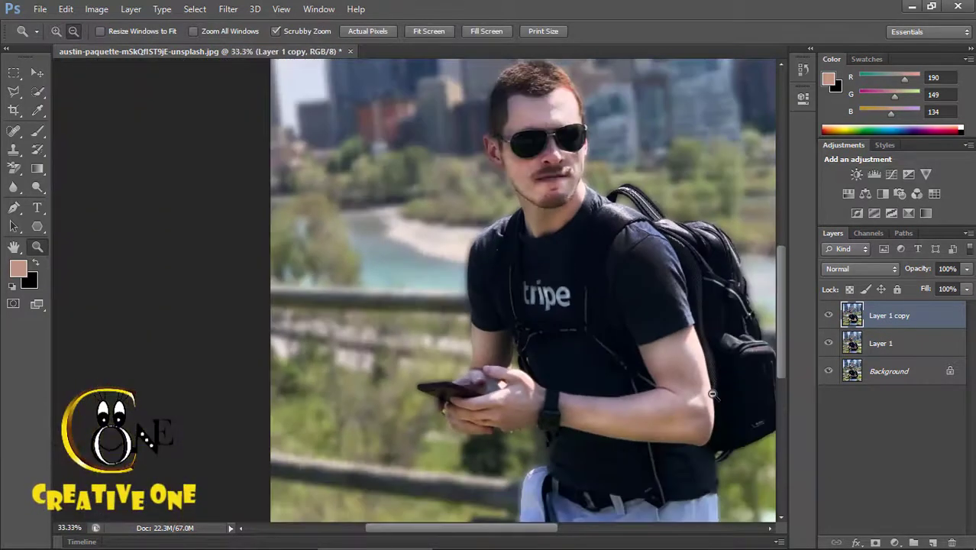
pyautogui.keyDown('alt'); pyautogui.click(714, 395); pyautogui.keyUp('alt')
pyautogui.moveTo(496, 527); pyautogui.dragTo(549, 528)
pyautogui.click(486, 451)
pyautogui.scroll(2, 487, 451)
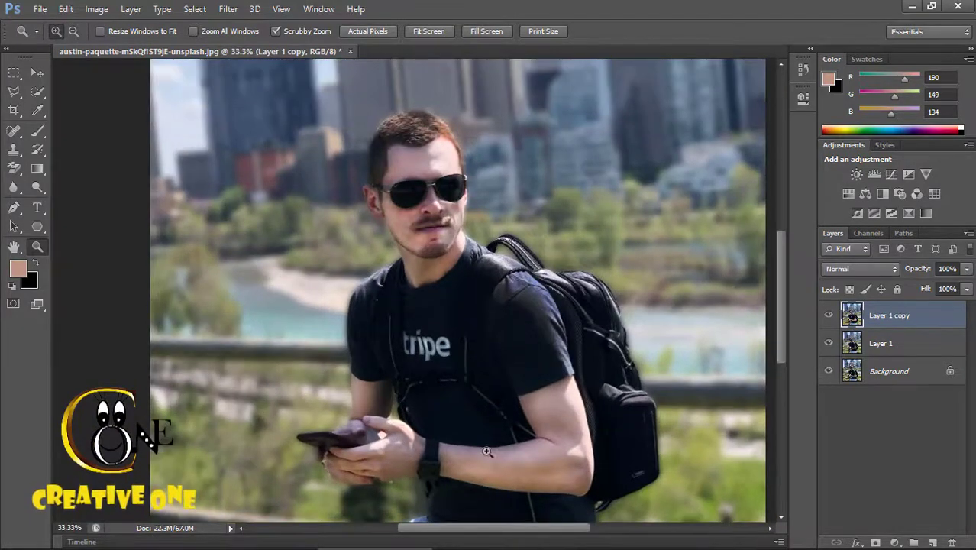
pyautogui.click(830, 317)
pyautogui.click(830, 318)
pyautogui.click(830, 317)
pyautogui.click(830, 317)
# - Darken the chin beard with the Burn tool at brush size 50 and 42% exposure
pyautogui.click(443, 252)
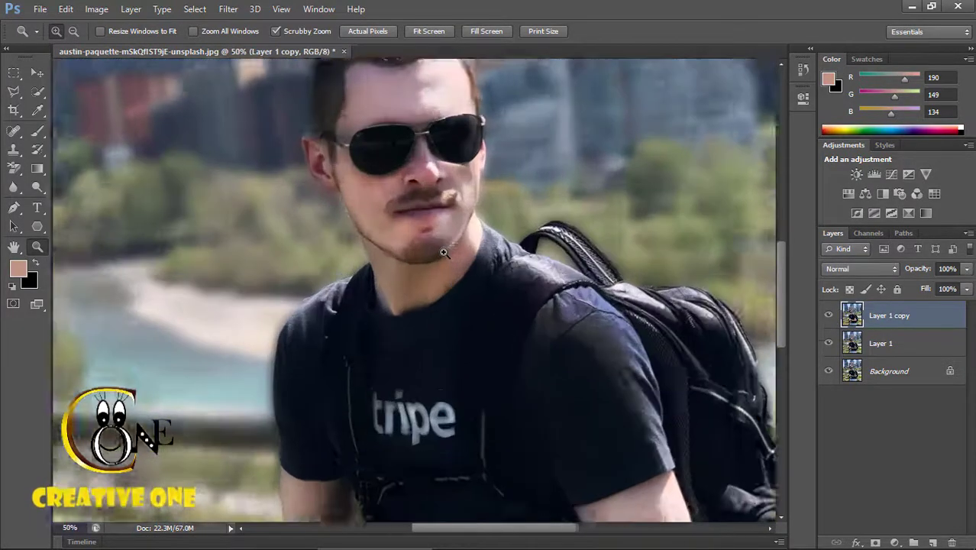
pyautogui.click(444, 252)
pyautogui.click(443, 252)
pyautogui.click(37, 189)
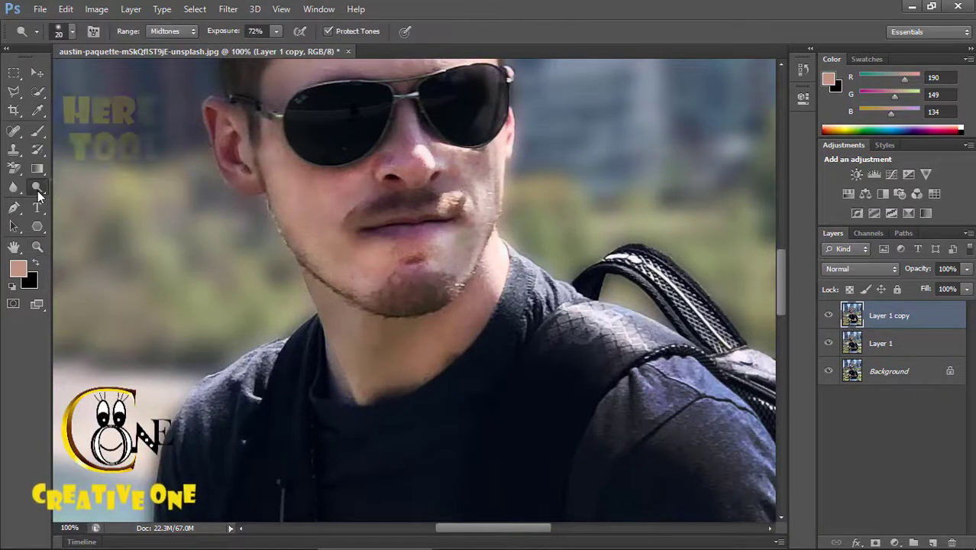
pyautogui.rightClick(37, 189)
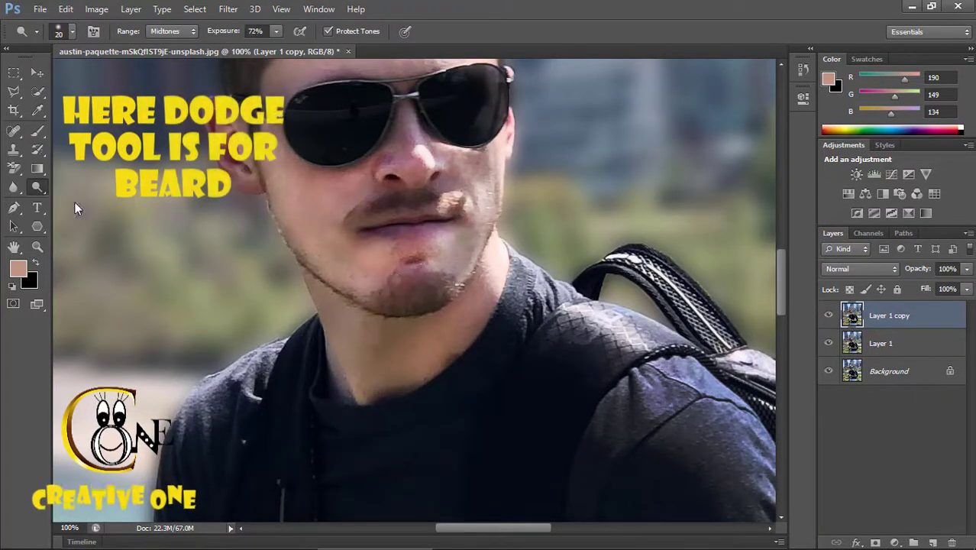
pyautogui.click(84, 198)
pyautogui.press('[')
pyautogui.press('[')
pyautogui.press('[')
pyautogui.press('[')
pyautogui.press('[')
pyautogui.press('[')
pyautogui.press('[')
pyautogui.press('[')
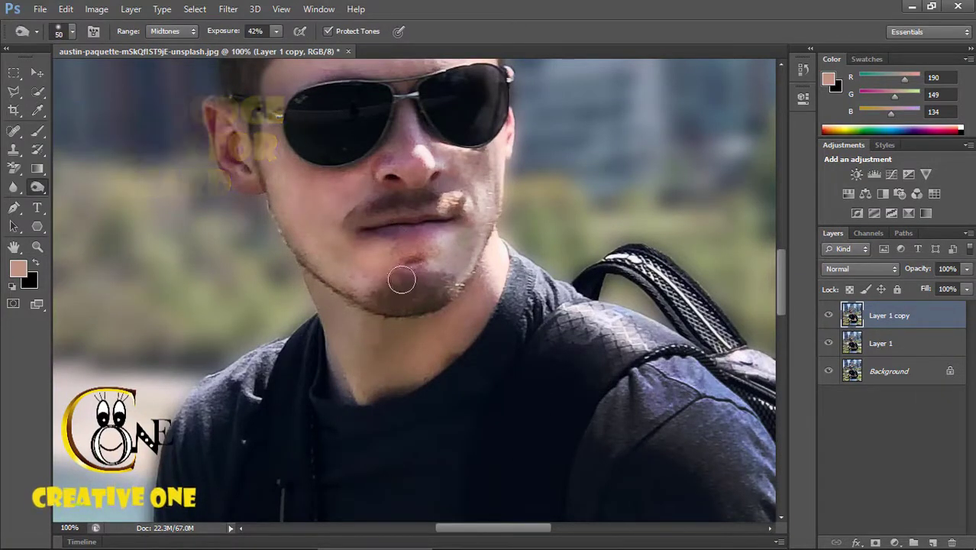
pyautogui.moveTo(403, 280)
pyautogui.mouseDown()
pyautogui.moveTo(384, 305)
pyautogui.moveTo(412, 284)
pyautogui.moveTo(371, 304)
pyautogui.moveTo(433, 289)
pyautogui.moveTo(382, 296)
pyautogui.moveTo(432, 279)
pyautogui.moveTo(457, 286)
pyautogui.moveTo(408, 278)
pyautogui.moveTo(440, 270)
pyautogui.moveTo(426, 304)
pyautogui.moveTo(395, 285)
pyautogui.moveTo(381, 303)
pyautogui.moveTo(416, 284)
pyautogui.moveTo(394, 298)
pyautogui.mouseUp()
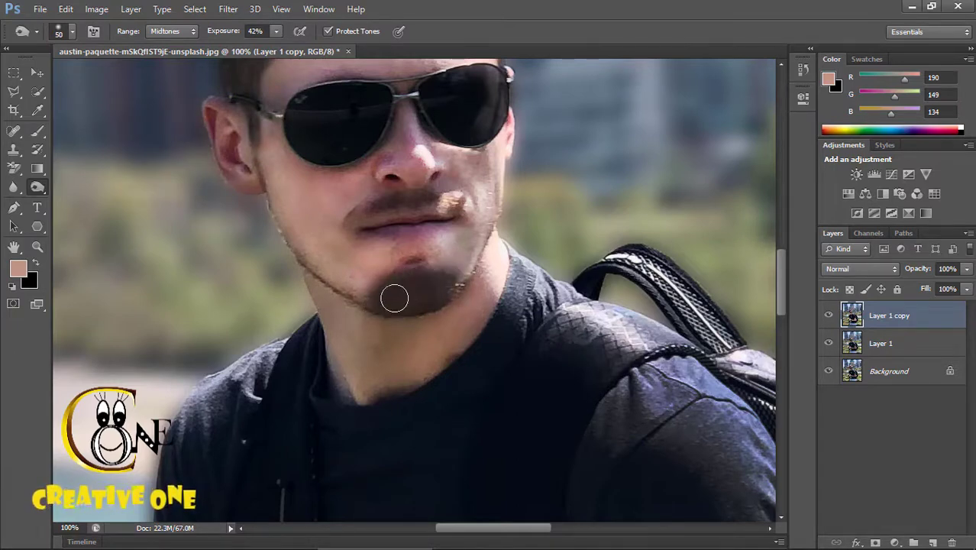
# - Darken the chin beard's upper edge and the jawline beard with the Burn tool at 17% exposure, using brush sizes 50 and 30
pyautogui.scroll(5, 394, 298)
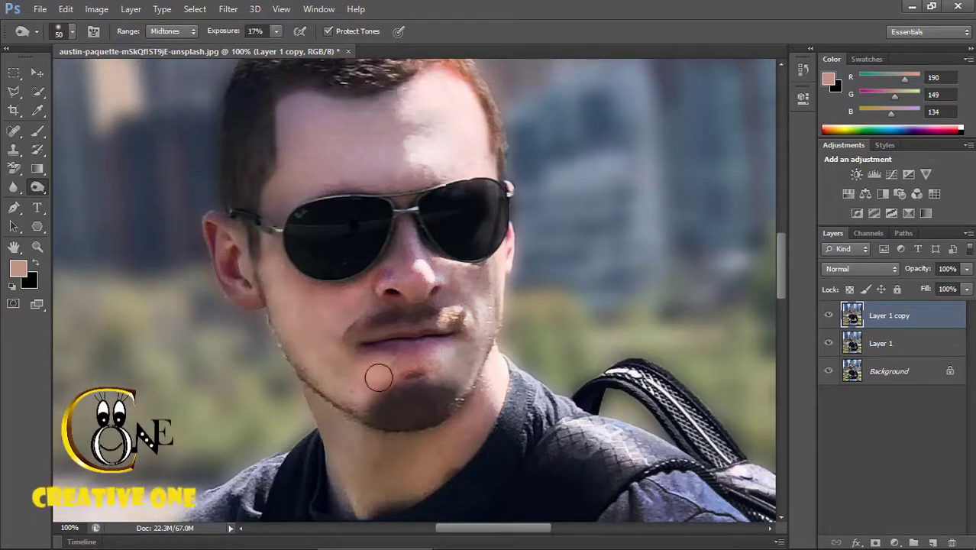
pyautogui.moveTo(379, 377)
pyautogui.mouseDown()
pyautogui.moveTo(370, 401)
pyautogui.moveTo(412, 377)
pyautogui.moveTo(386, 409)
pyautogui.moveTo(420, 403)
pyautogui.moveTo(423, 386)
pyautogui.moveTo(376, 403)
pyautogui.moveTo(459, 394)
pyautogui.moveTo(381, 413)
pyautogui.moveTo(419, 377)
pyautogui.moveTo(408, 394)
pyautogui.moveTo(436, 394)
pyautogui.mouseUp()
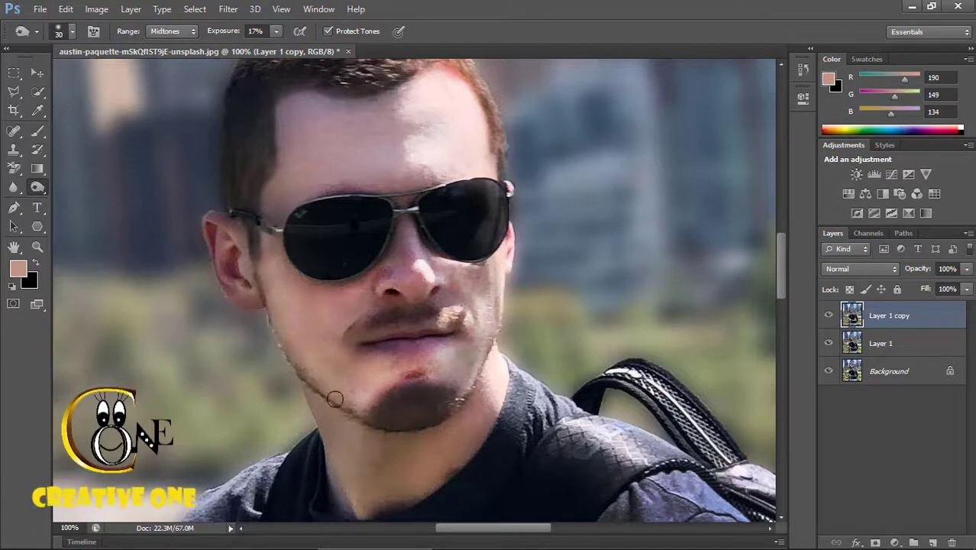
pyautogui.moveTo(361, 414)
pyautogui.mouseDown()
pyautogui.moveTo(298, 370)
pyautogui.moveTo(380, 416)
pyautogui.moveTo(325, 388)
pyautogui.moveTo(368, 416)
pyautogui.mouseUp()
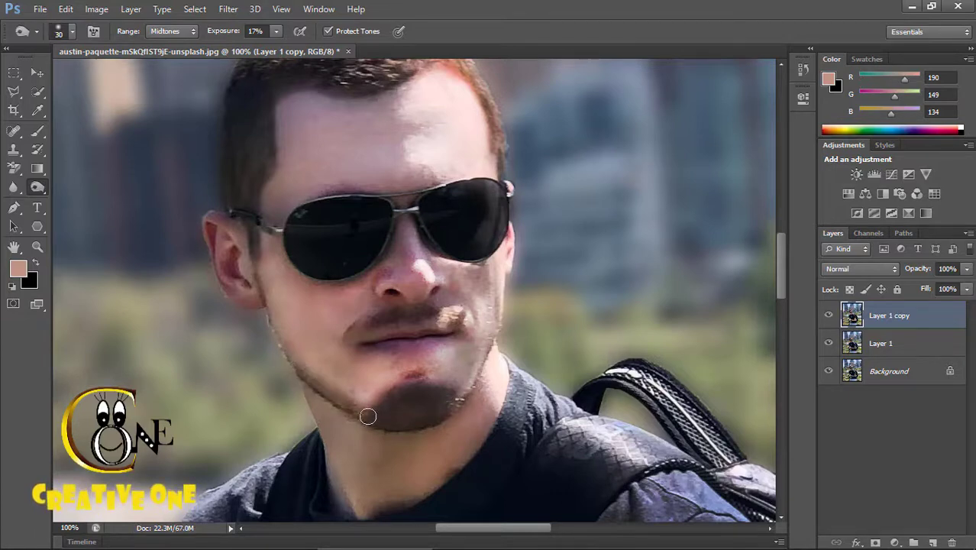
pyautogui.moveTo(457, 405); pyautogui.dragTo(491, 336)
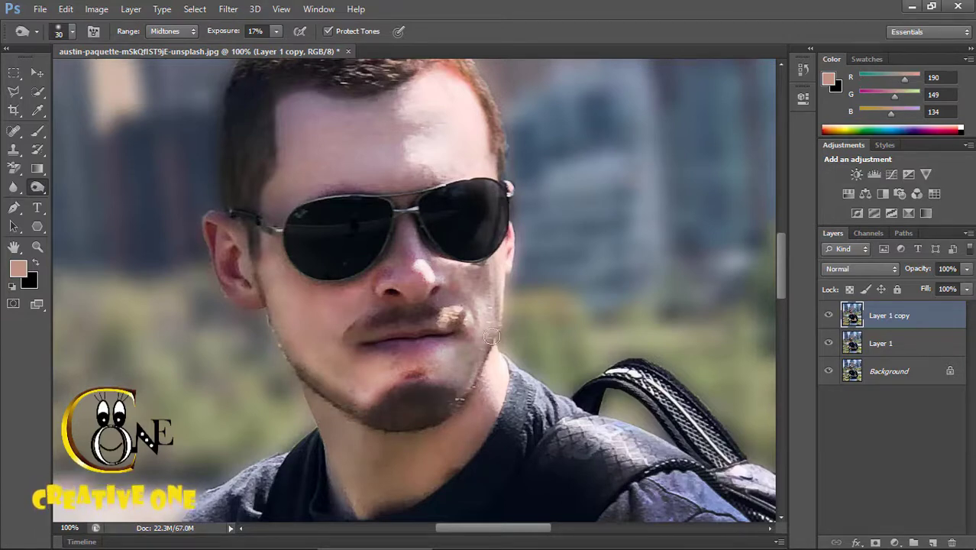
pyautogui.moveTo(456, 403); pyautogui.dragTo(471, 392)
# - Darken the moustache from end to end with the Burn tool at brush size 30 and 17% exposure
pyautogui.scroll(1, 402, 389)
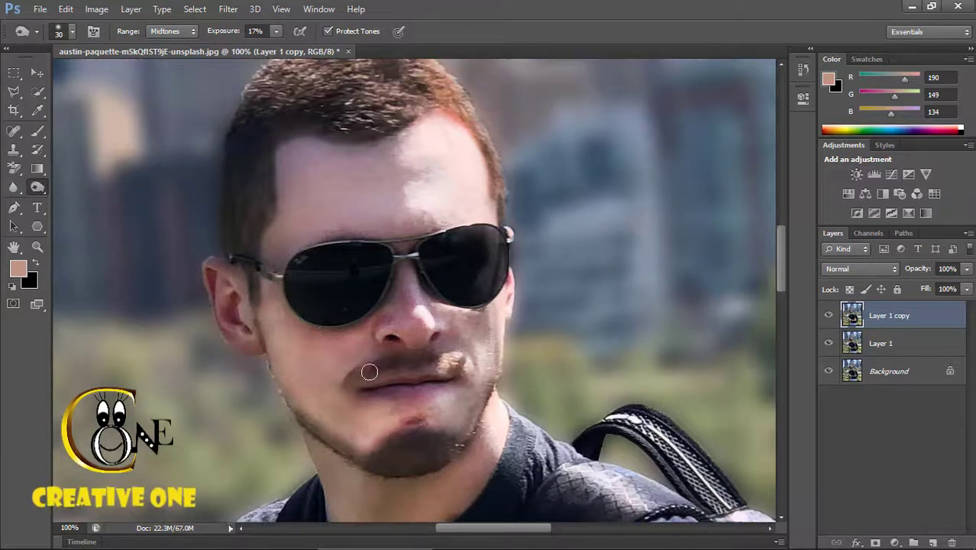
pyautogui.moveTo(468, 378); pyautogui.dragTo(447, 363)
pyautogui.moveTo(447, 364); pyautogui.dragTo(467, 375)
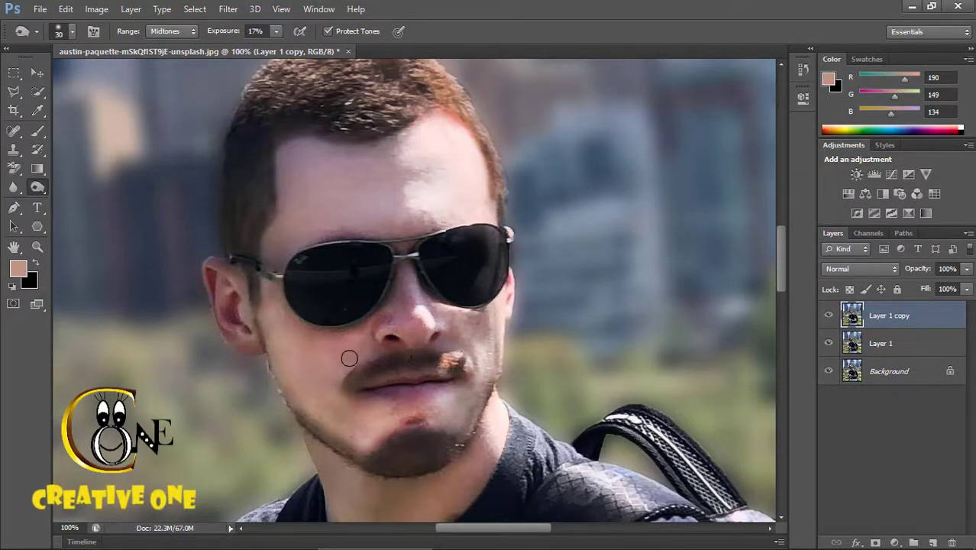
pyautogui.moveTo(348, 358)
pyautogui.mouseDown()
pyautogui.moveTo(336, 384)
pyautogui.moveTo(356, 367)
pyautogui.mouseUp()
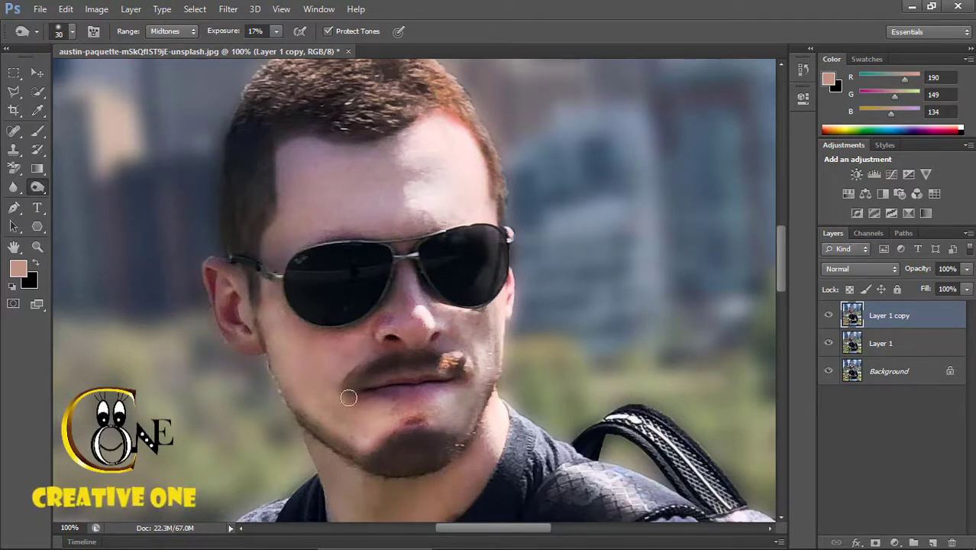
# - Compare the darkened beard and moustache at 25% zoom with Layer 1 copy hidden and shown
pyautogui.press('z')
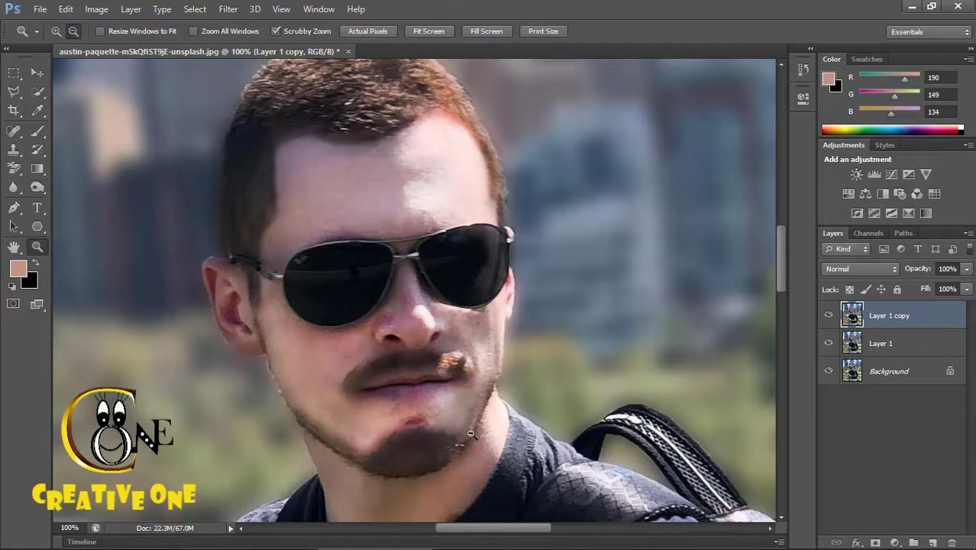
pyautogui.keyDown('alt'); pyautogui.click(466, 422); pyautogui.keyUp('alt')
pyautogui.keyDown('alt'); pyautogui.click(467, 421); pyautogui.keyUp('alt')
pyautogui.keyDown('alt'); pyautogui.click(486, 417); pyautogui.keyUp('alt')
pyautogui.keyDown('alt'); pyautogui.click(492, 412); pyautogui.keyUp('alt')
pyautogui.scroll(-3, 500, 456)
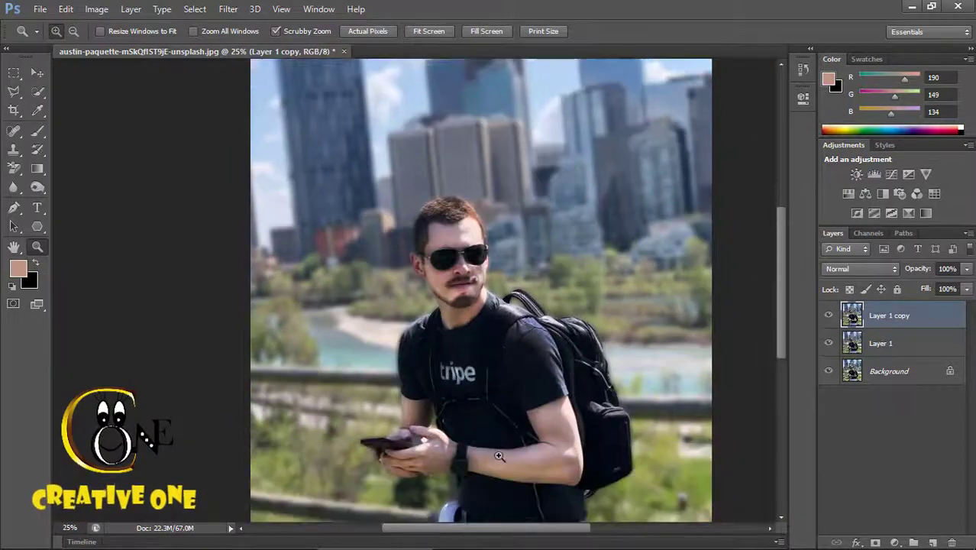
pyautogui.click(828, 317)
pyautogui.click(829, 317)
# - Remove the reddish patch below the lower lip with the Spot Healing Brush set to Content-Aware, using brush sizes 9 and 30
pyautogui.click(459, 255)
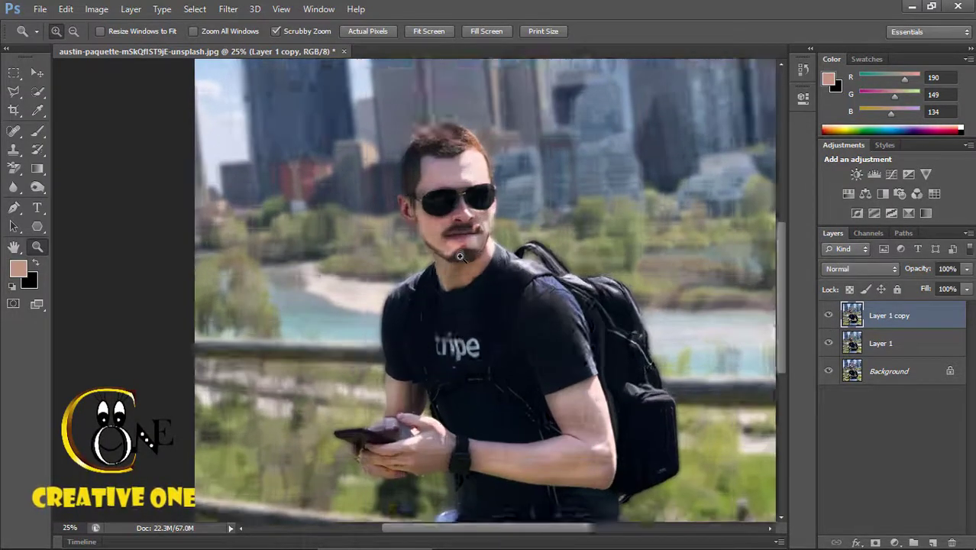
pyautogui.click(460, 255)
pyautogui.click(459, 255)
pyautogui.click(460, 255)
pyautogui.click(458, 195)
pyautogui.click(15, 134)
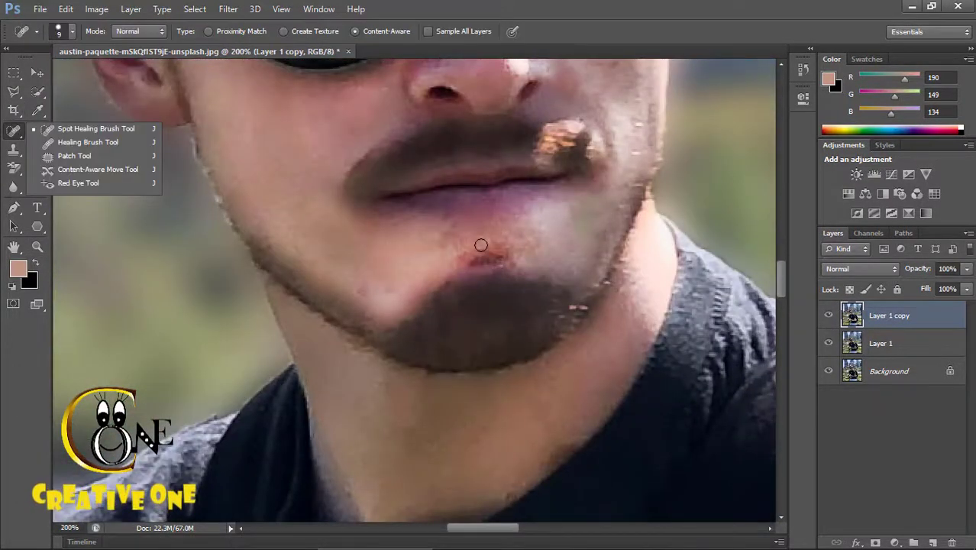
pyautogui.press('o')
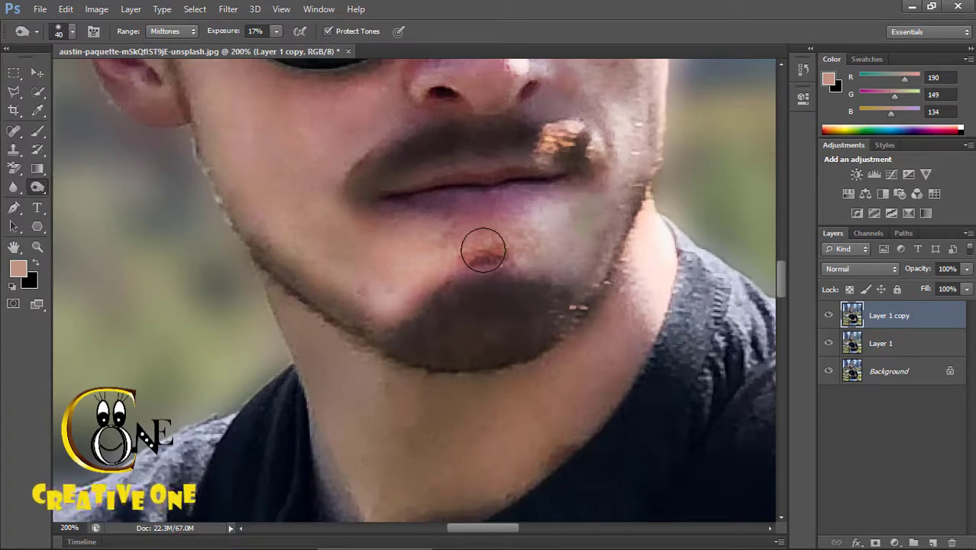
pyautogui.rightClick(18, 132)
pyautogui.click(64, 140)
pyautogui.rightClick(17, 134)
pyautogui.click(51, 131)
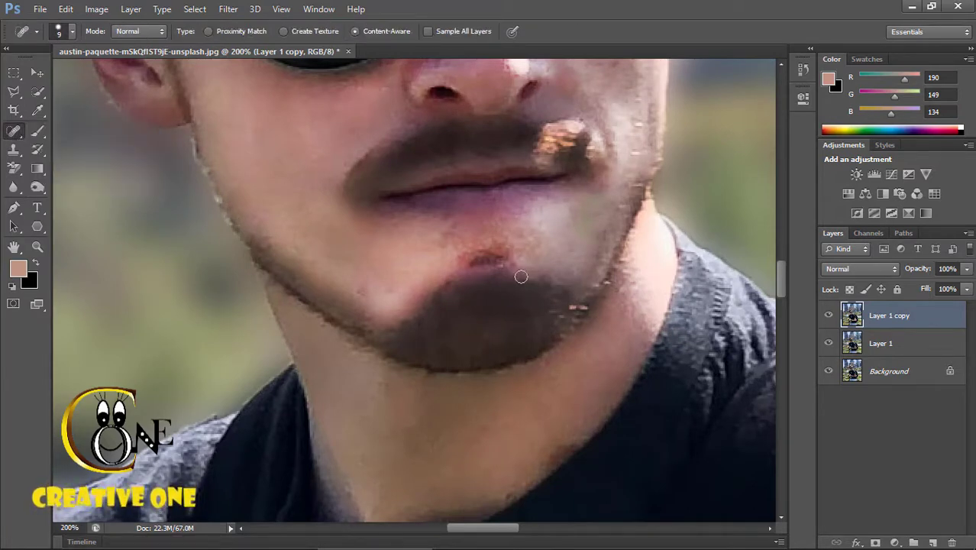
pyautogui.click(491, 249)
pyautogui.click(467, 249)
pyautogui.click(504, 247)
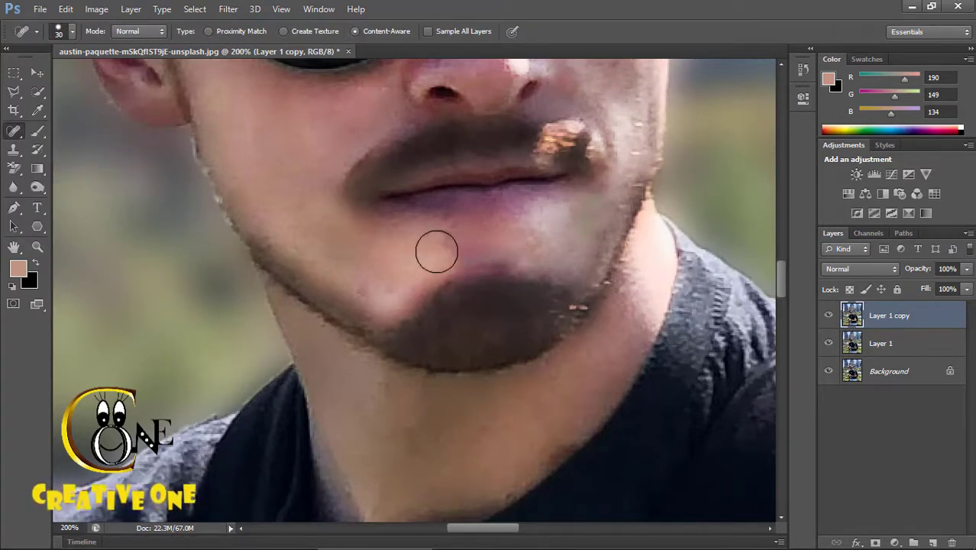
pyautogui.click(437, 252)
pyautogui.scroll(3, 598, 229)
pyautogui.click(576, 216)
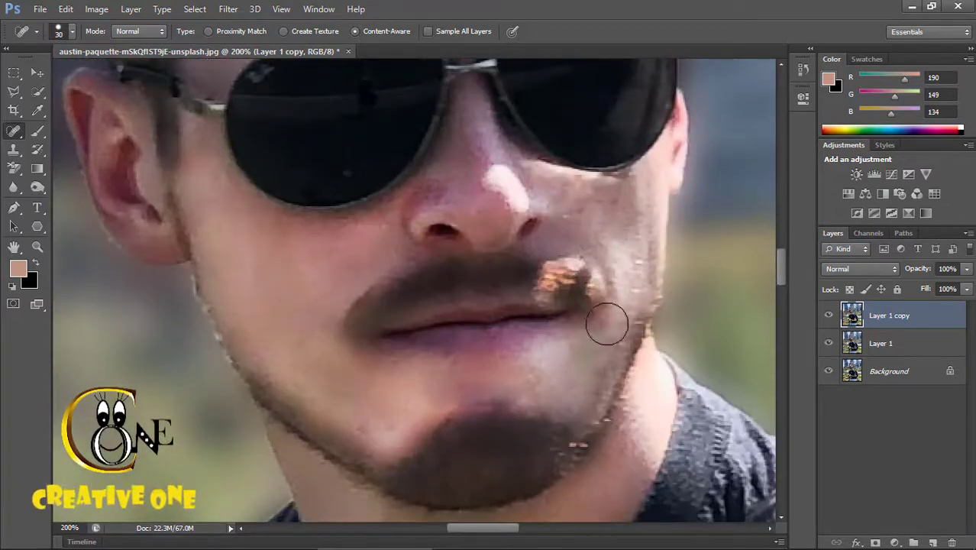
# - Compare the healed face at 33.3% zoom with Layer 1 copy hidden and shown
pyautogui.press('z')
pyautogui.scroll(-4, 496, 361)
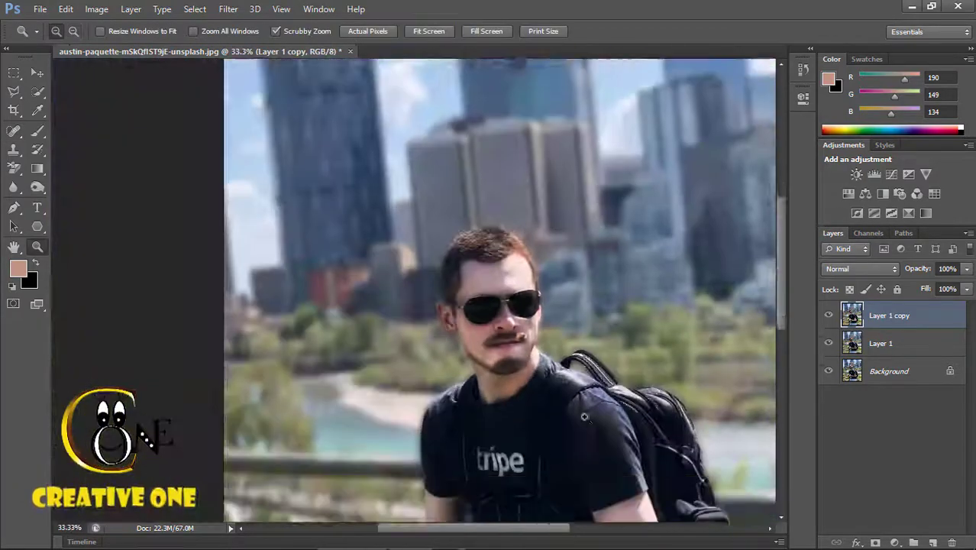
pyautogui.scroll(-3, 592, 420)
pyautogui.keyDown('alt'); pyautogui.click(626, 446); pyautogui.keyUp('alt')
pyautogui.moveTo(500, 532); pyautogui.dragTo(542, 532)
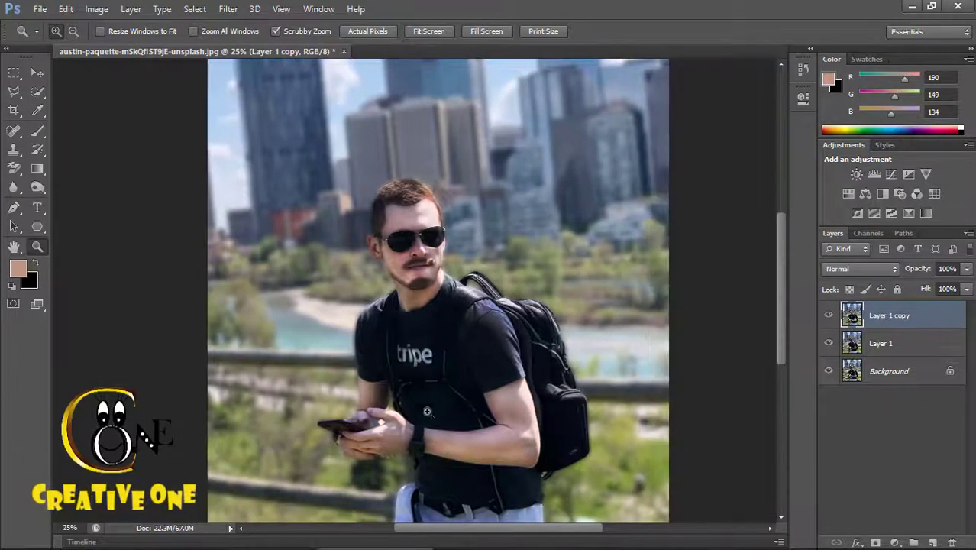
pyautogui.click(428, 390)
pyautogui.click(830, 318)
pyautogui.click(830, 319)
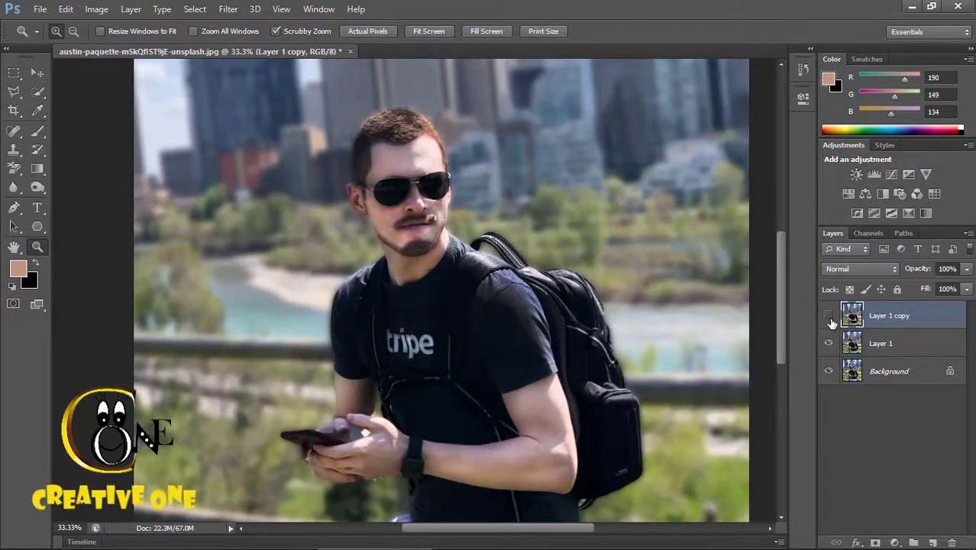
pyautogui.click(830, 319)
pyautogui.click(824, 318)
# - Merge Layer 1 and Layer 1 copy into a single layer above the Background
pyautogui.click(870, 348)
pyautogui.keyDown('shift'); pyautogui.click(865, 324); pyautogui.keyUp('shift')
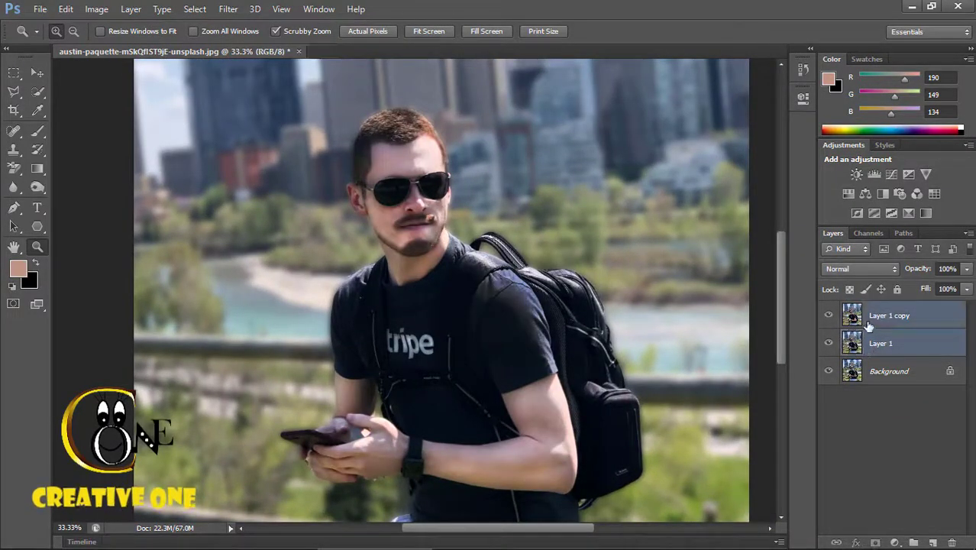
pyautogui.hotkey('ctrl', 'e')
# - Compare the merged retouch with the original Background at 16.67% zoom by hiding and showing the merged layer
pyautogui.keyDown('alt'); pyautogui.click(605, 343); pyautogui.keyUp('alt')
pyautogui.keyDown('alt'); pyautogui.click(604, 342); pyautogui.keyUp('alt')
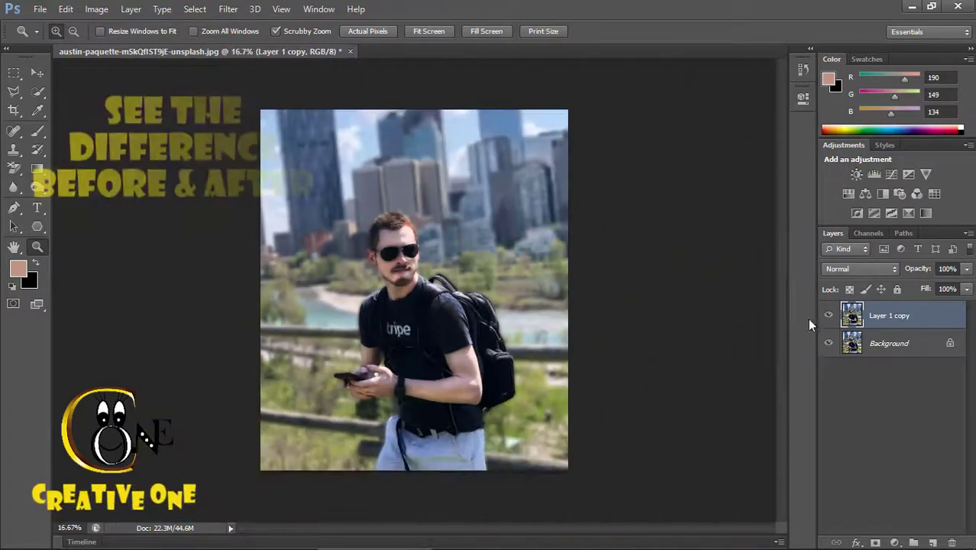
pyautogui.click(832, 318)
pyautogui.click(831, 319)
pyautogui.click(832, 321)
pyautogui.click(832, 321)
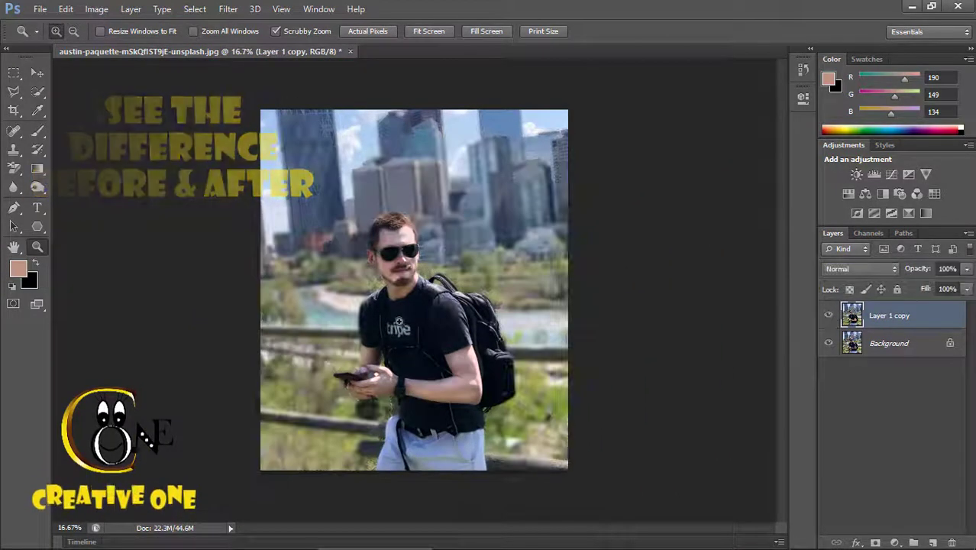
pyautogui.click(392, 318)
pyautogui.click(392, 318)
pyautogui.click(392, 318)
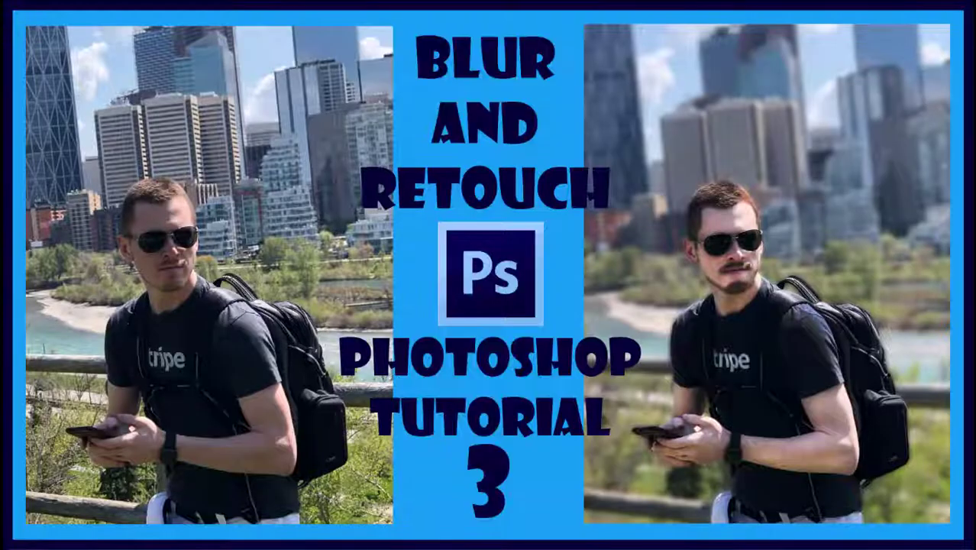